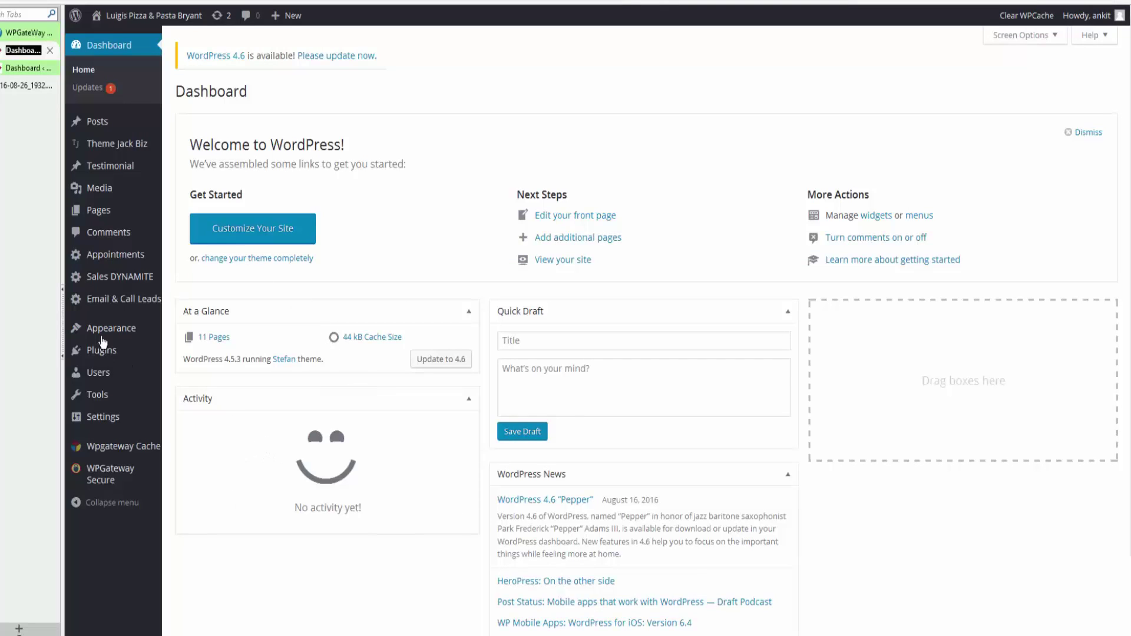
Step: Update the active Stefan theme to its latest version from the site's installed themes
{"action": "mouse_move", "coordinate": [101, 333]}
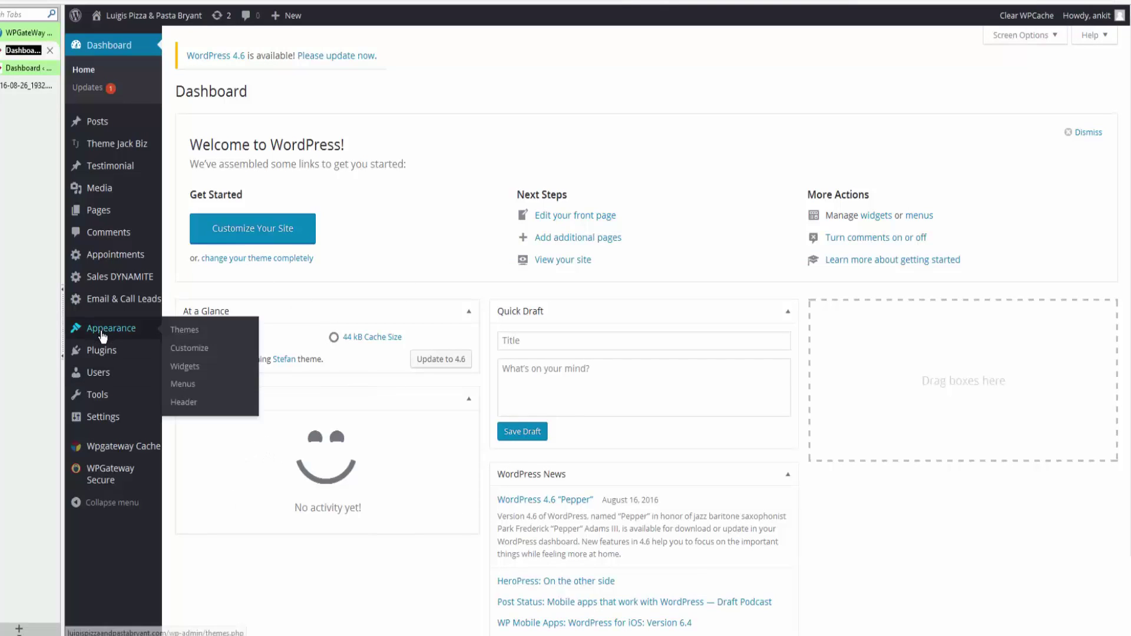
{"action": "left_click", "coordinate": [183, 336]}
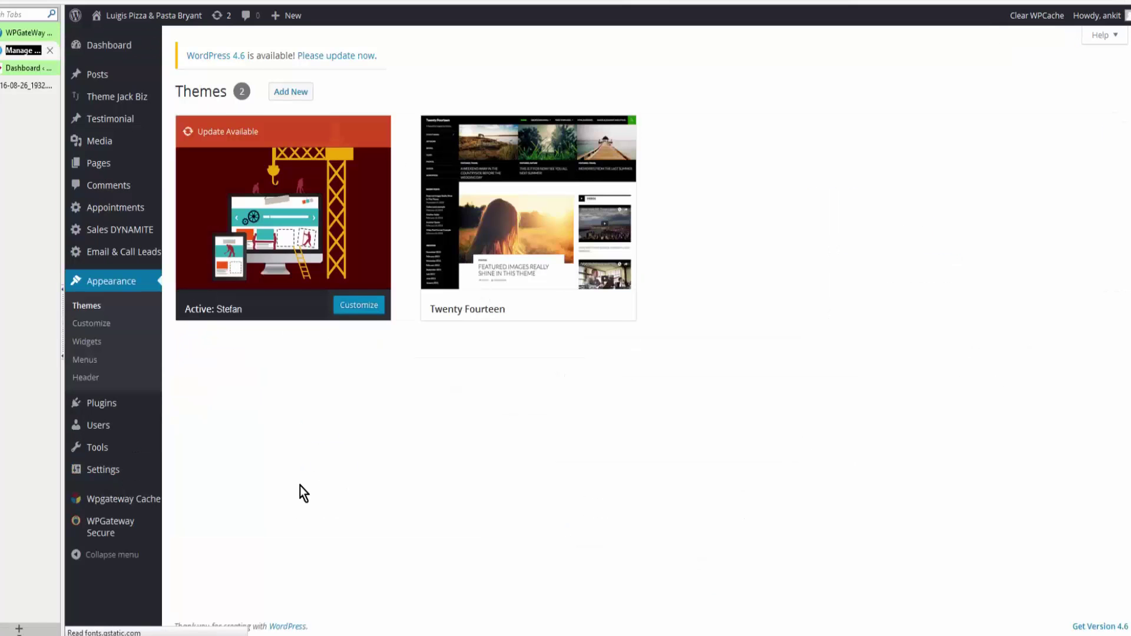
{"action": "mouse_move", "coordinate": [281, 213]}
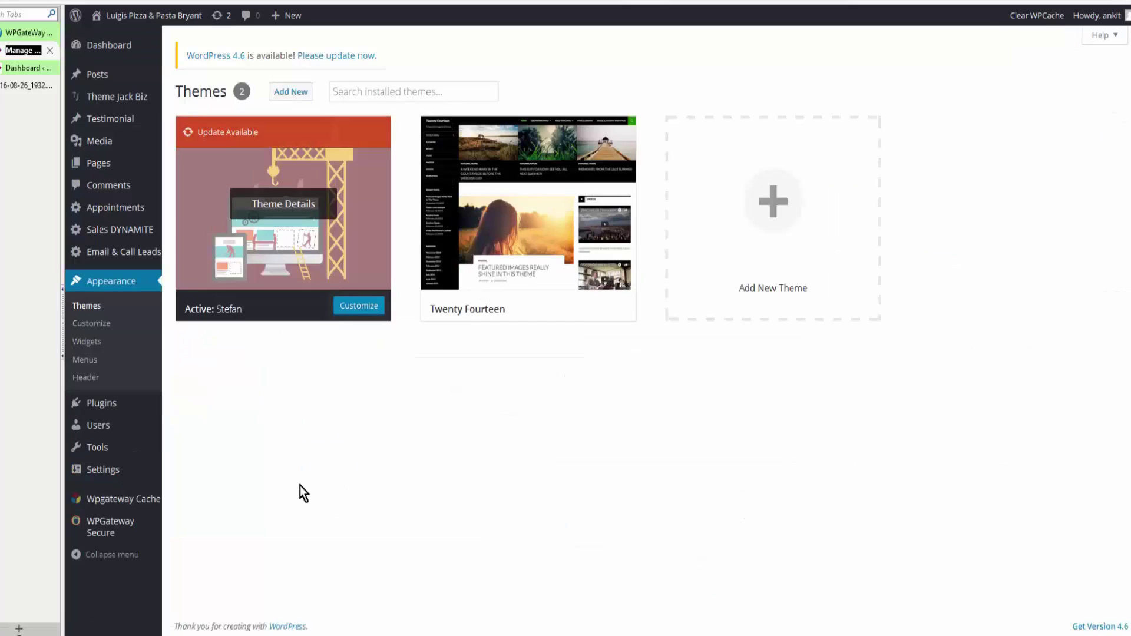
{"action": "left_click", "coordinate": [281, 214]}
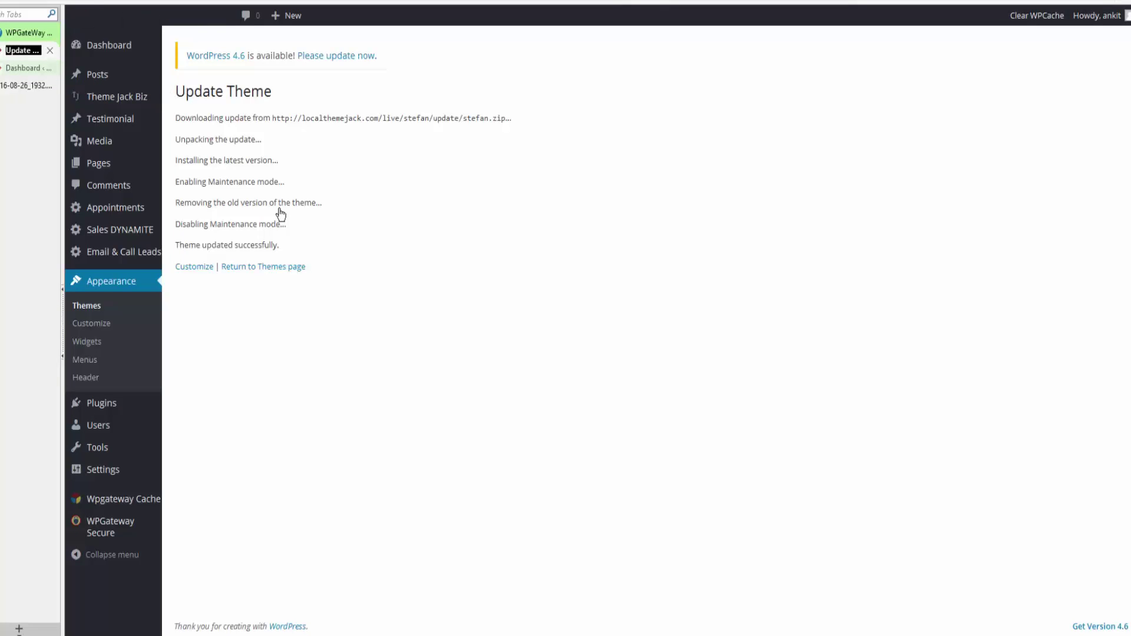
Step: Switch to the other site's WordPress dashboard and open the Theme Jack Biz Analytics settings
{"action": "key", "text": "ctrl+Tab"}
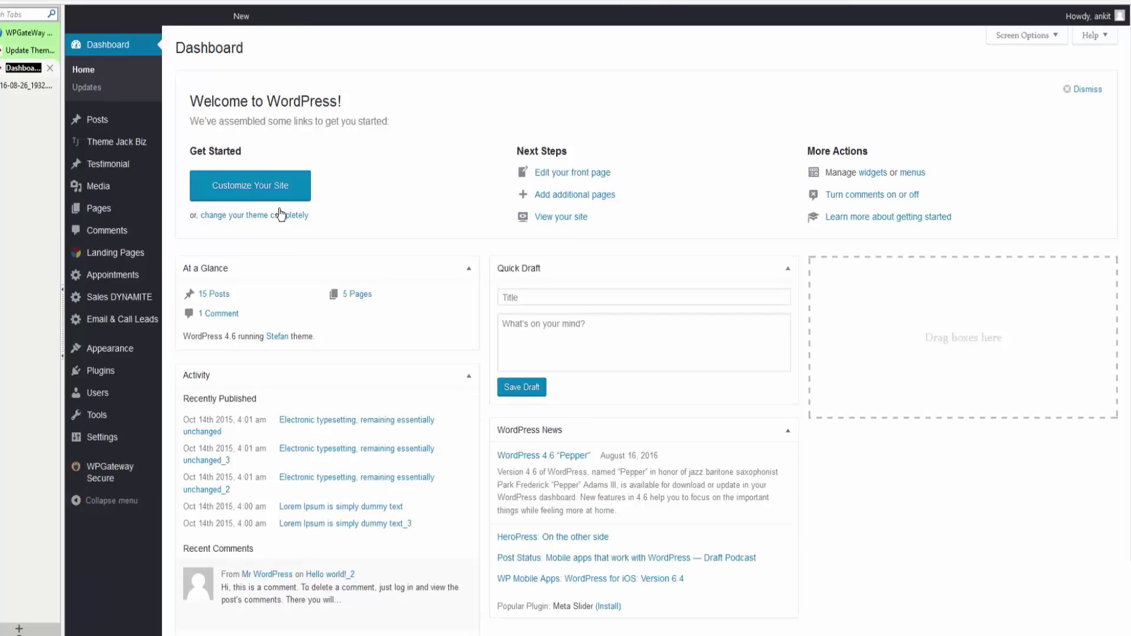
{"action": "mouse_move", "coordinate": [100, 371]}
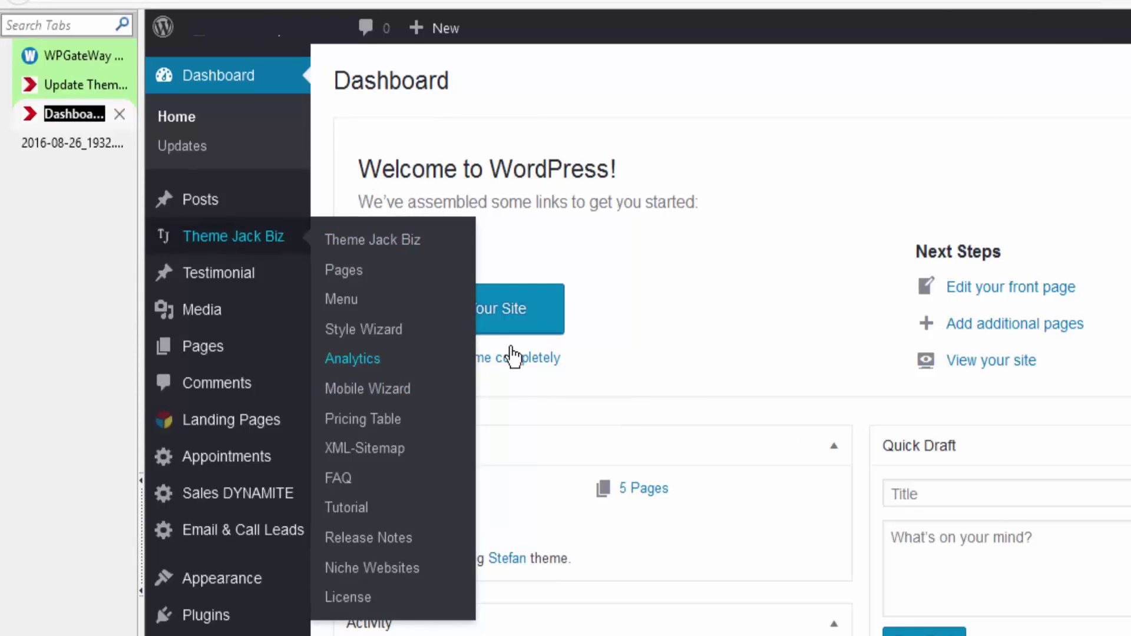
{"action": "left_click", "coordinate": [377, 358]}
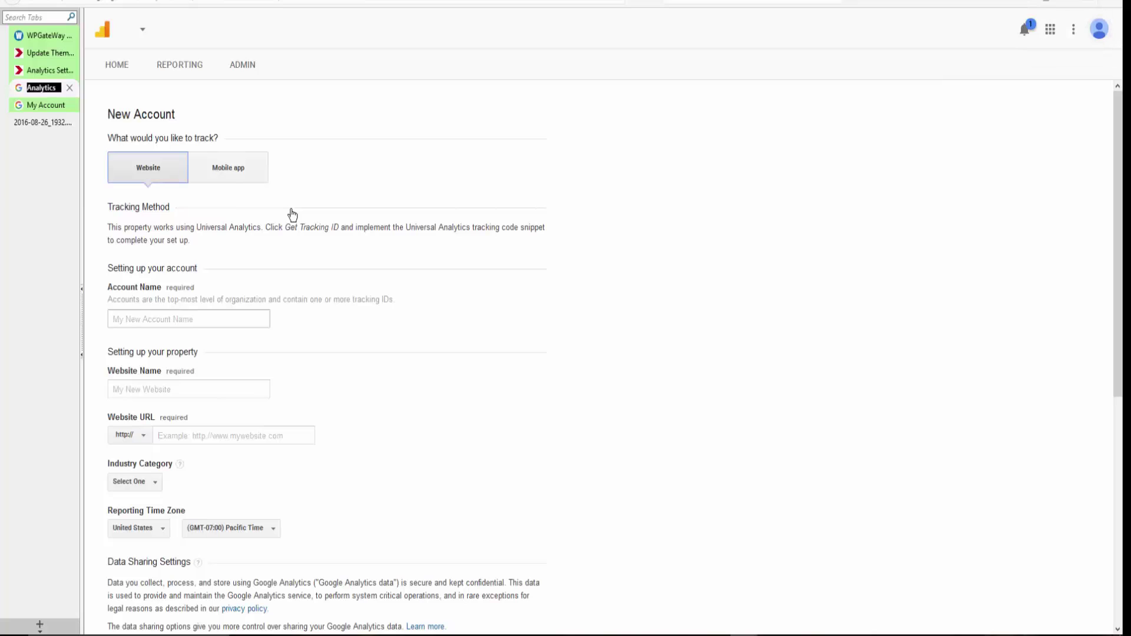
Step: Name the new Google Analytics account Local Biz PPC and enter localbizppc.com as both website name and website URL
{"action": "type", "text": "Local Biz PPC"}
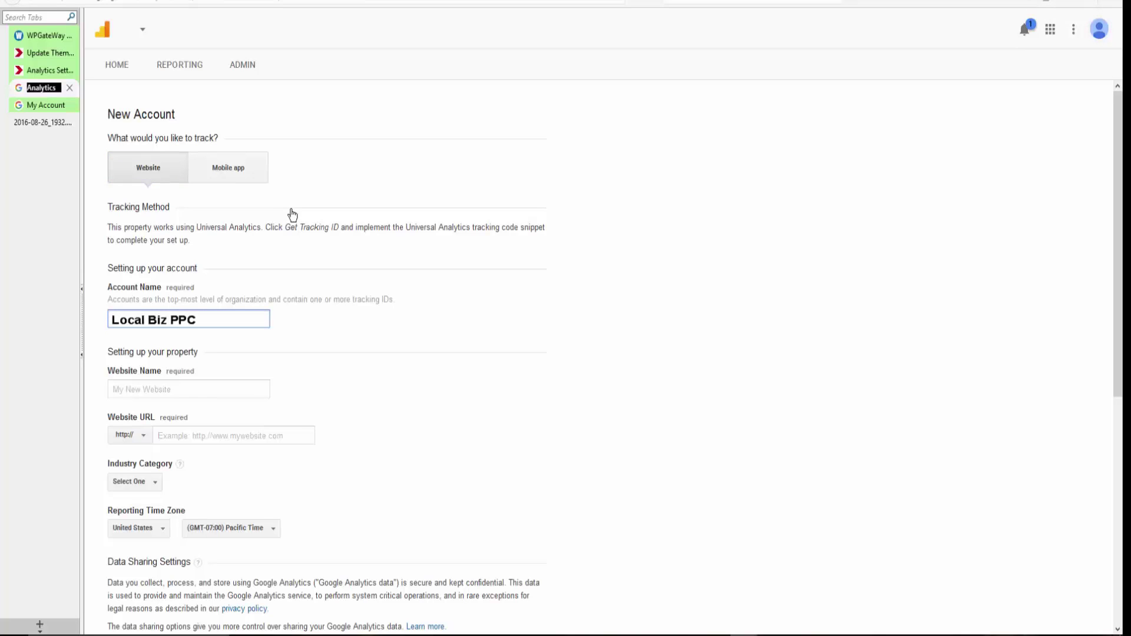
{"action": "key", "text": "Tab"}
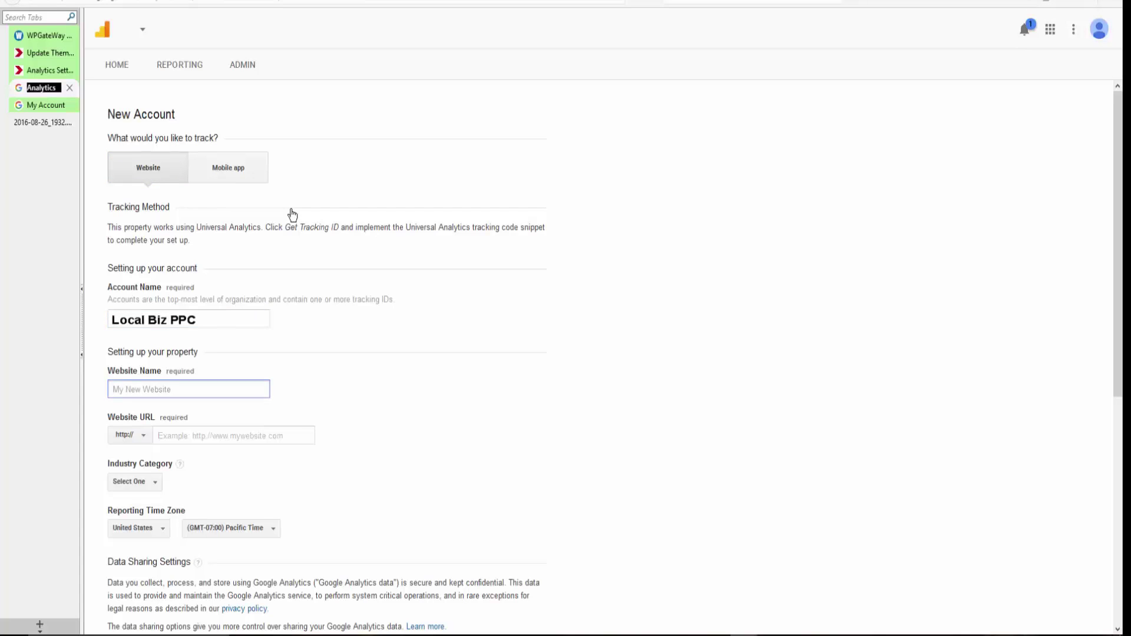
{"action": "type", "text": "localbizppc.com"}
{"action": "key", "text": "Tab"}
{"action": "type", "text": "localbizppc.com"}
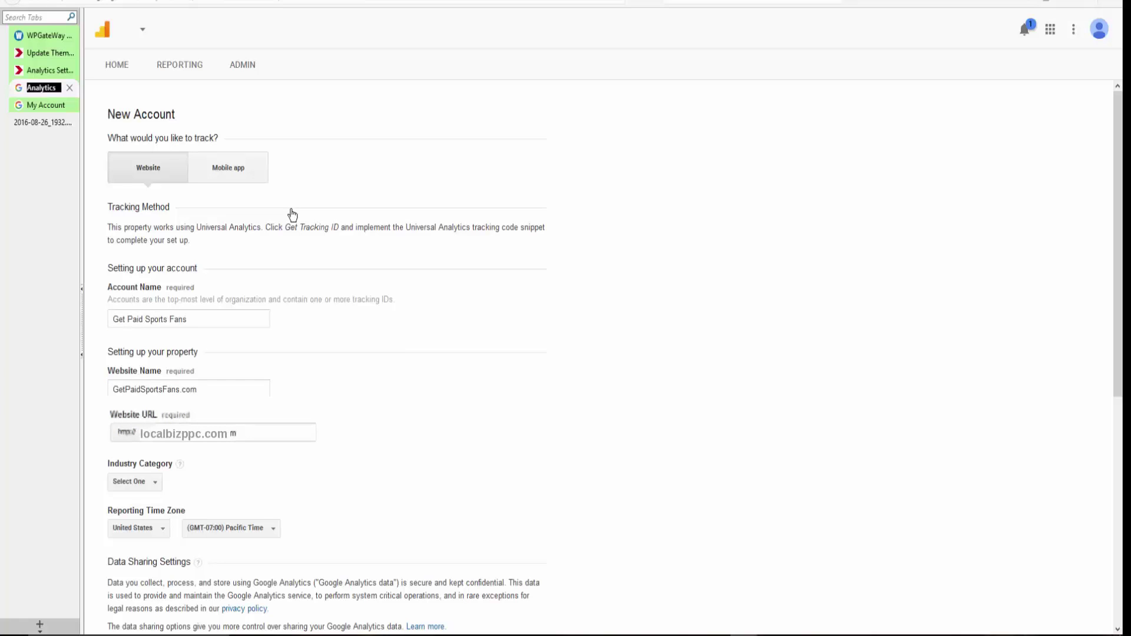
Step: Set the property's industry category to Games and its reporting time zone to United States, (GMT-05:00) Central Time
{"action": "key", "text": "Tab"}
{"action": "key", "text": "alt+Down"}
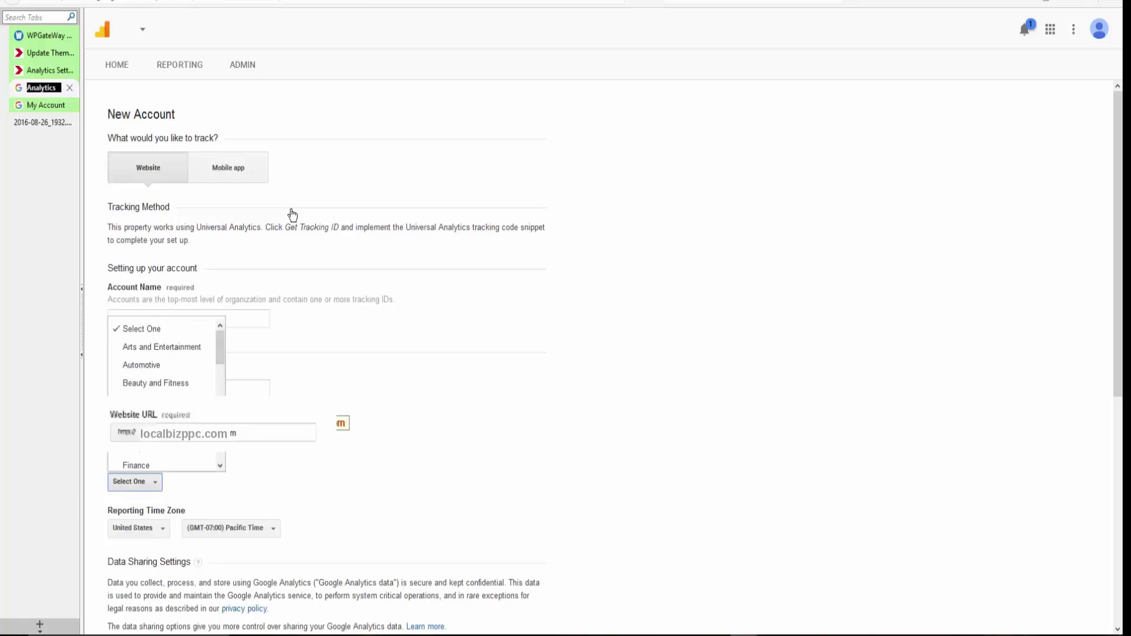
{"action": "key", "text": "g"}
{"action": "key", "text": "Return"}
{"action": "key", "text": "Tab"}
{"action": "key", "text": "Tab"}
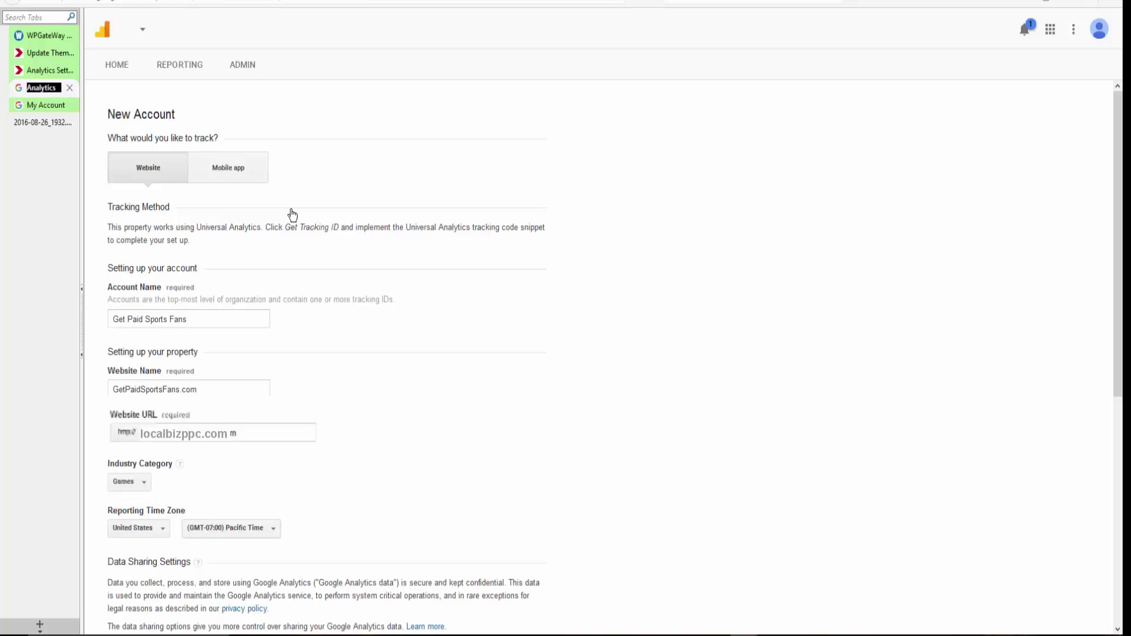
{"action": "key", "text": "alt+Down"}
{"action": "key", "text": "Down"}
{"action": "key", "text": "Down"}
{"action": "key", "text": "Down"}
{"action": "key", "text": "Return"}
Step: Request the tracking ID for the new Google Analytics account
{"action": "scroll", "coordinate": [293, 215], "scroll_direction": "down", "scroll_amount": 3}
{"action": "scroll", "coordinate": [293, 215], "scroll_direction": "down", "scroll_amount": 1}
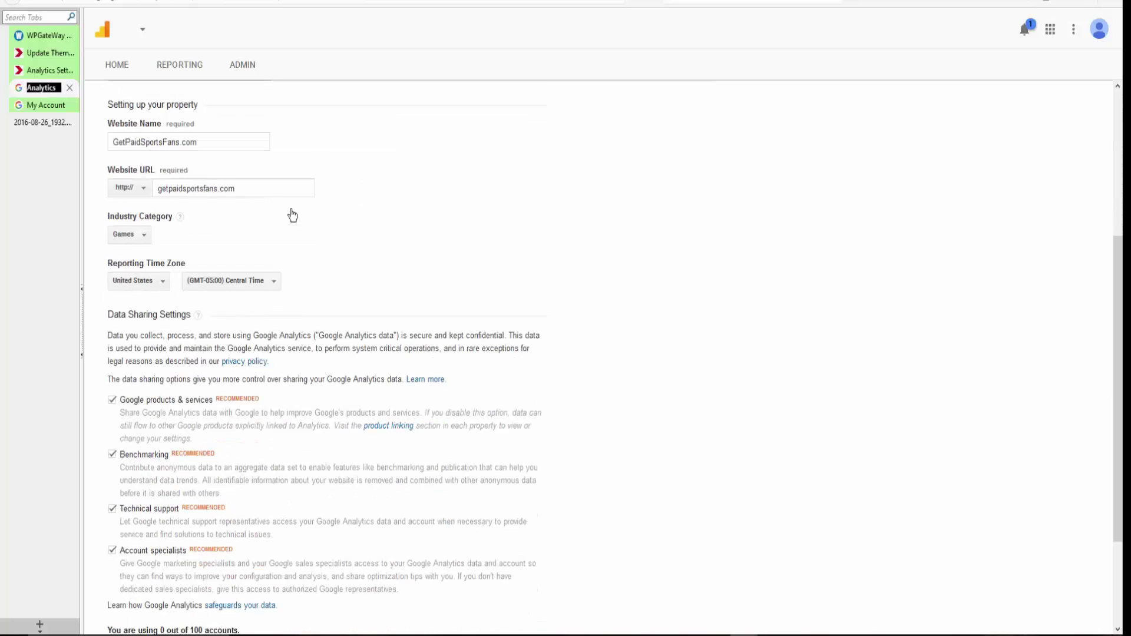
{"action": "scroll", "coordinate": [293, 215], "scroll_direction": "down", "scroll_amount": 3}
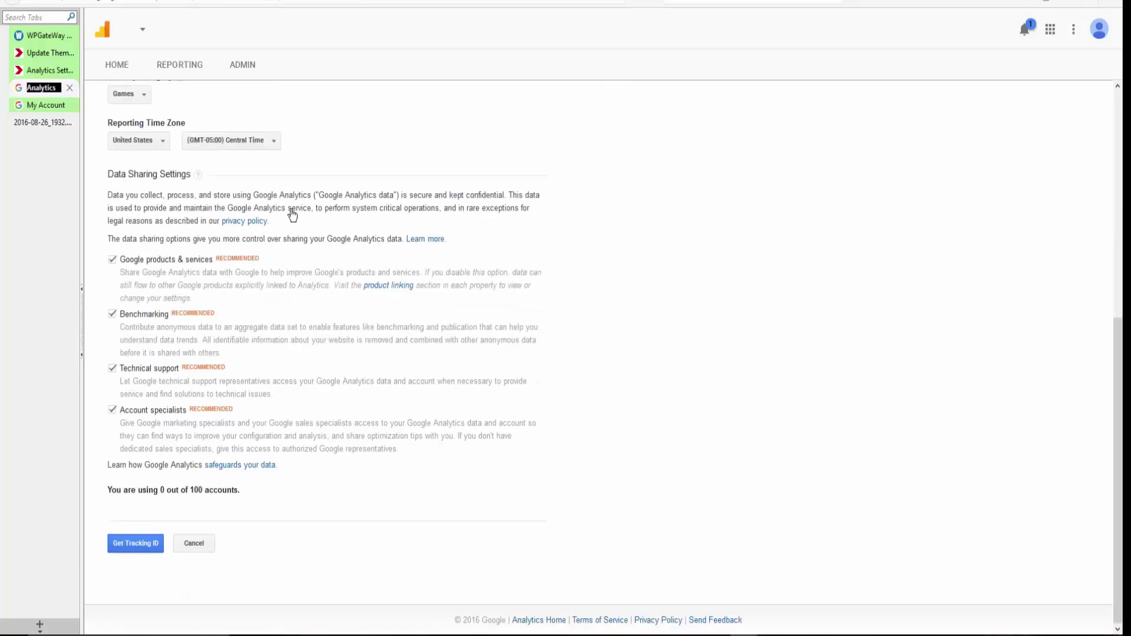
{"action": "key", "text": "Tab"}
{"action": "key", "text": "Return"}
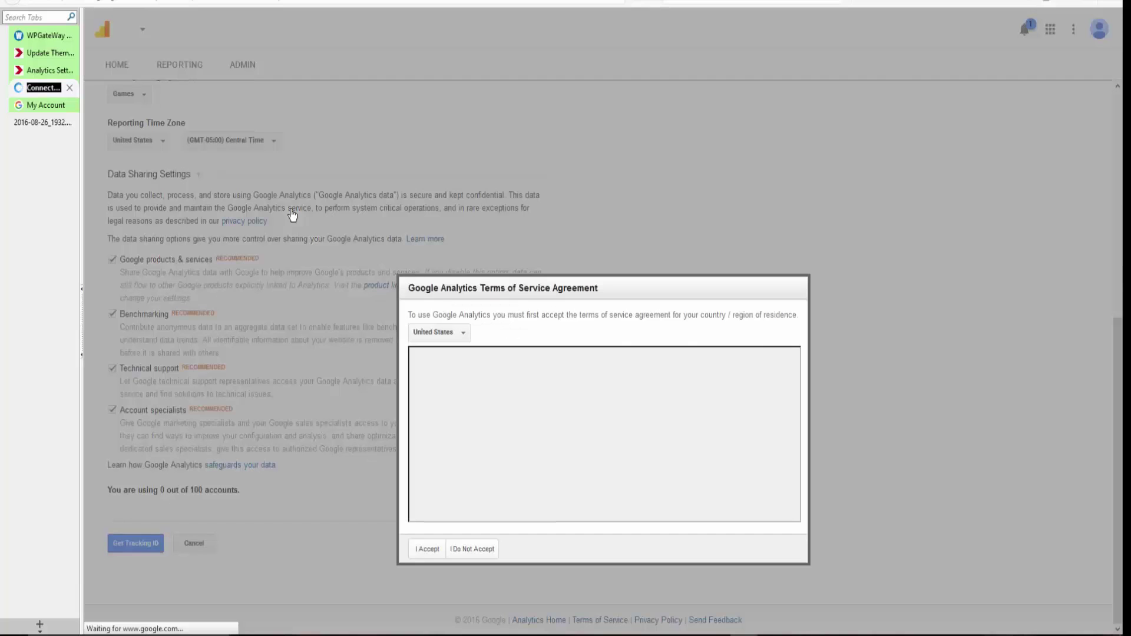
Step: Go through the Google Analytics Terms of Service for the United States to the end and accept the agreement
{"action": "key", "text": "Down"}
{"action": "key", "text": "Down"}
{"action": "key", "text": "Down"}
{"action": "key", "text": "Down"}
{"action": "key", "text": "Down"}
{"action": "key", "text": "Down"}
{"action": "key", "text": "Down"}
{"action": "key", "text": "Down"}
{"action": "key", "text": "Down"}
{"action": "key", "text": "Down"}
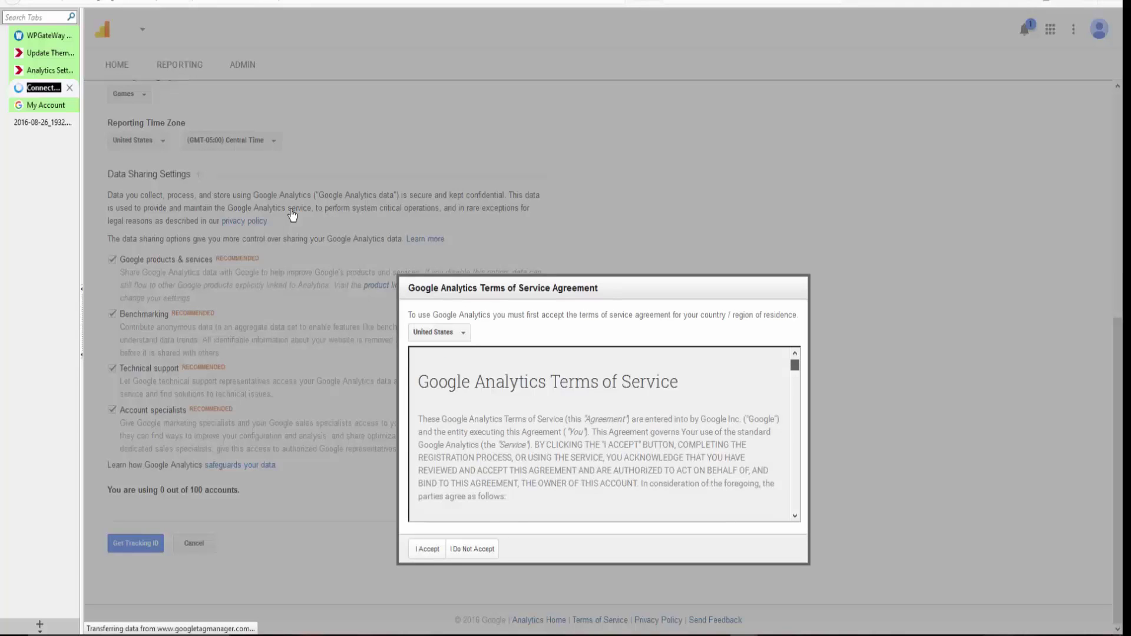
{"action": "key", "text": "Down"}
{"action": "key", "text": "Down"}
{"action": "key", "text": "Down"}
{"action": "key", "text": "Down"}
{"action": "key", "text": "Down"}
{"action": "key", "text": "Down"}
{"action": "key", "text": "Down"}
{"action": "key", "text": "Down"}
{"action": "key", "text": "Down"}
{"action": "key", "text": "Down"}
{"action": "key", "text": "Down"}
{"action": "key", "text": "Down"}
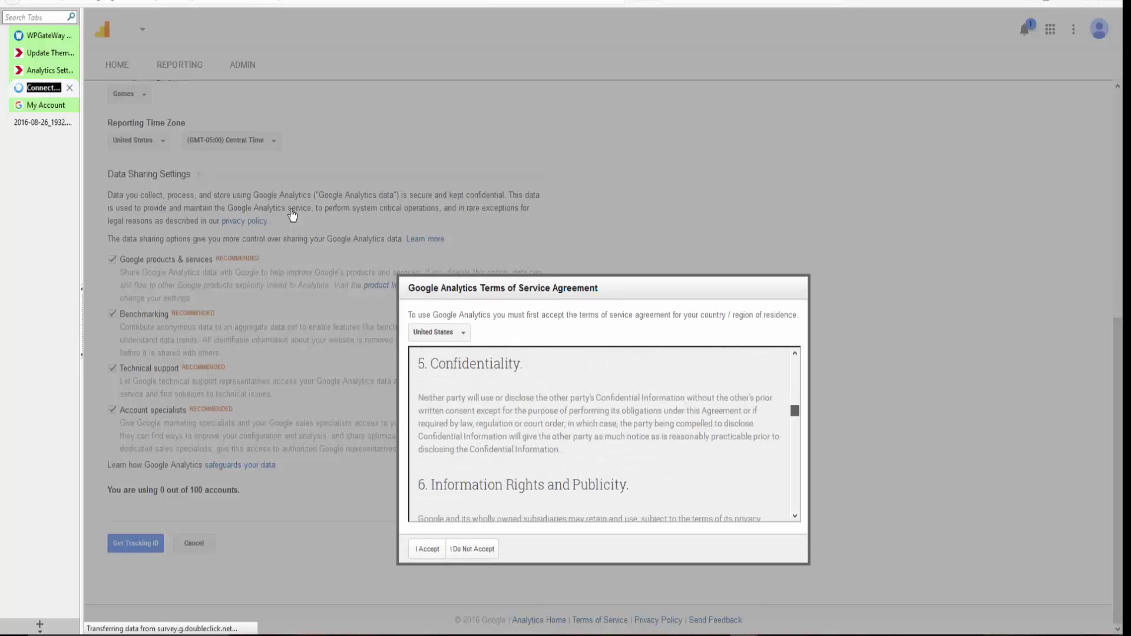
{"action": "key", "text": "Down"}
{"action": "key", "text": "Down"}
{"action": "key", "text": "Down"}
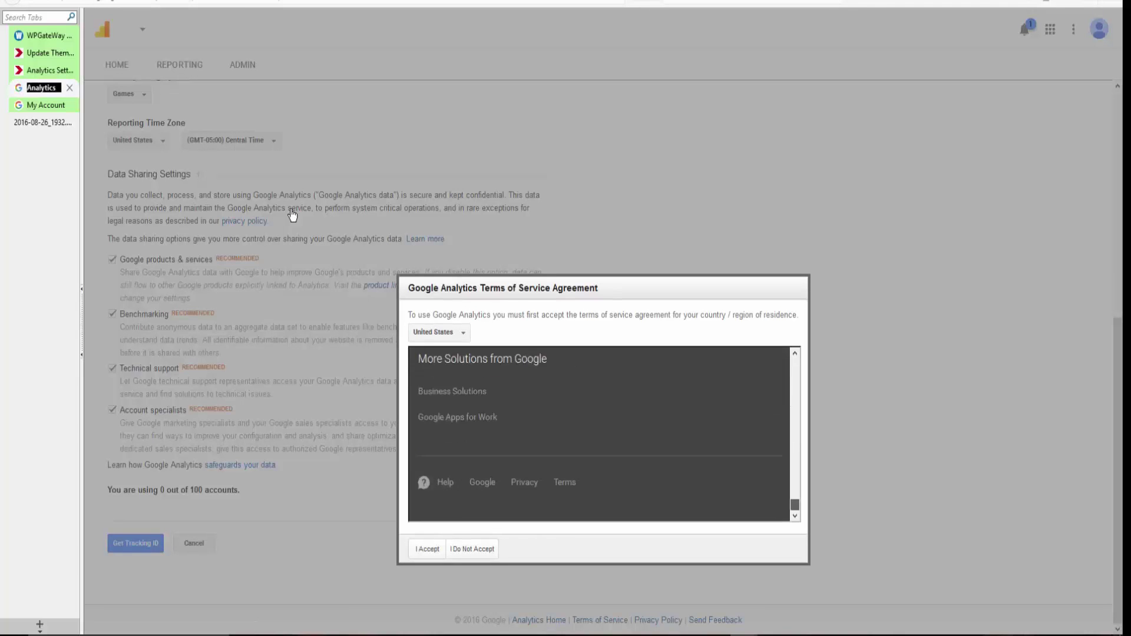
{"action": "key", "text": "Tab"}
{"action": "key", "text": "Return"}
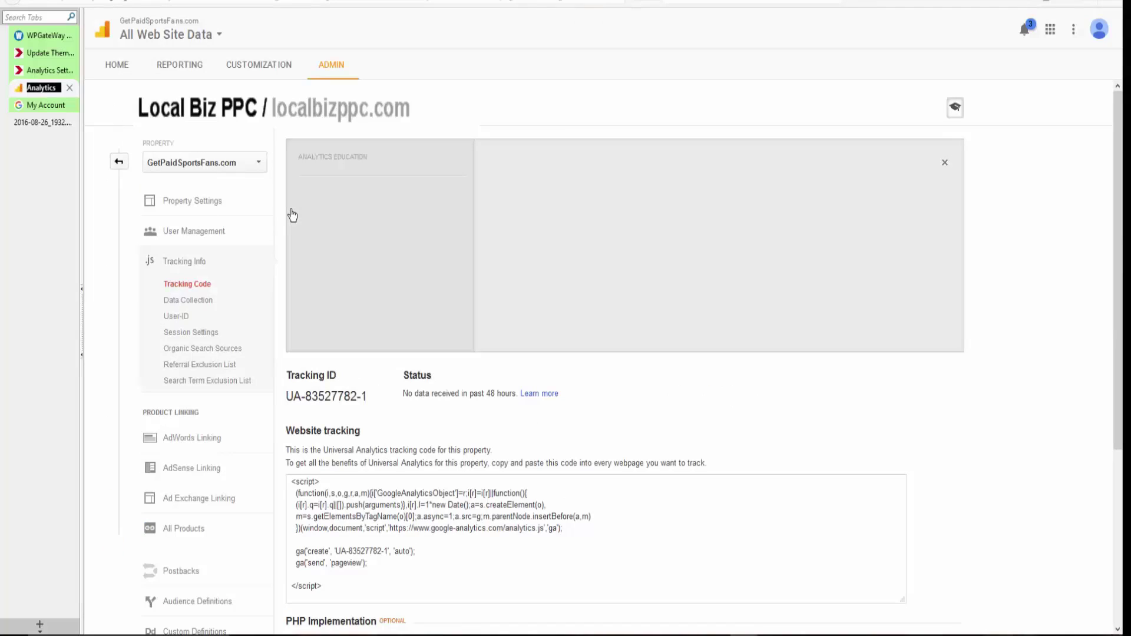
Step: Copy the property's tracking ID from Google Analytics and save it as the Tracking / UA Code in the WordPress site's Analytics settings
{"action": "left_click_drag", "start_coordinate": [367, 396], "coordinate": [285, 396]}
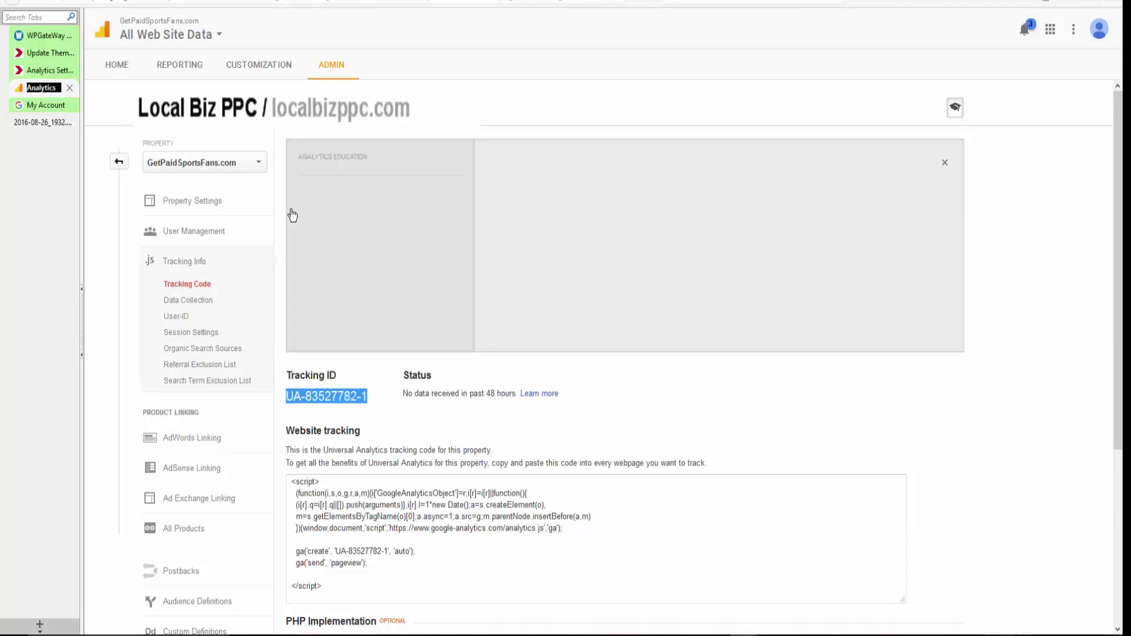
{"action": "double_click", "coordinate": [418, 376]}
{"action": "triple_click", "coordinate": [326, 396]}
{"action": "key", "text": "ctrl+c"}
{"action": "key", "text": "ctrl+shift+Tab"}
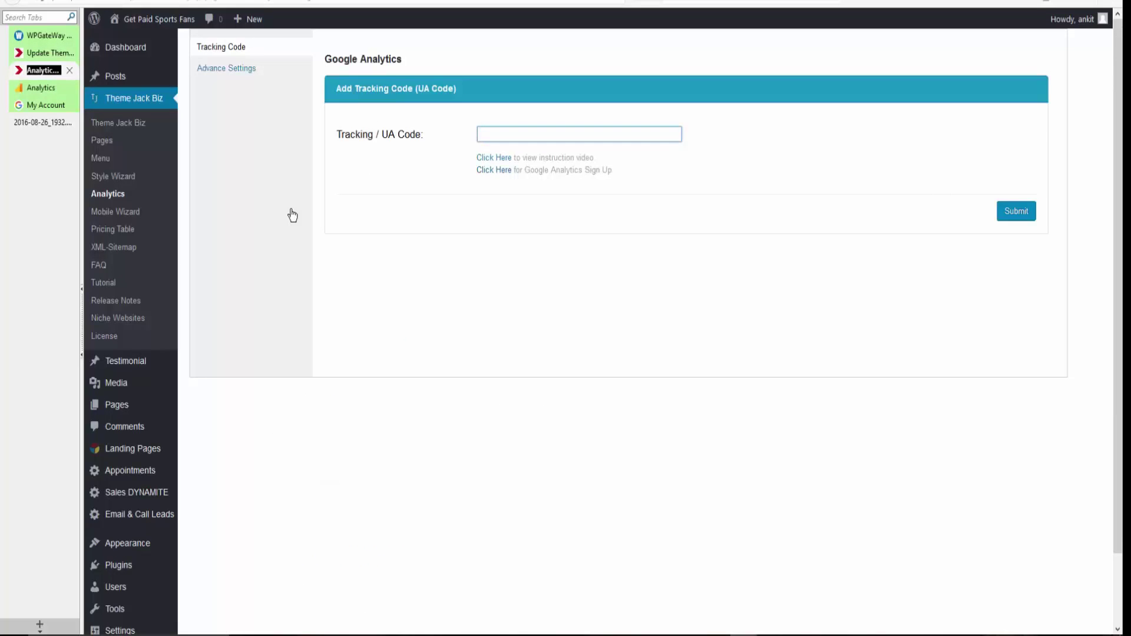
{"action": "key", "text": "ctrl+v"}
{"action": "key", "text": "Return"}
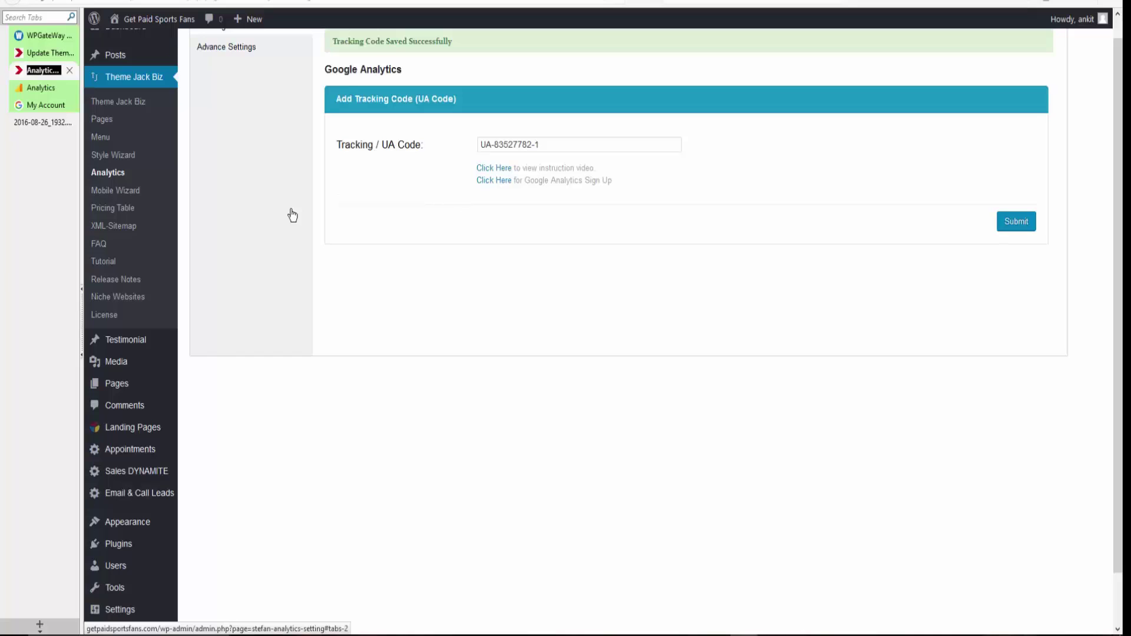
Step: Open the Advance Settings of the Analytics page and its written instructions for getting the client ID authorization file
{"action": "key", "text": "Return"}
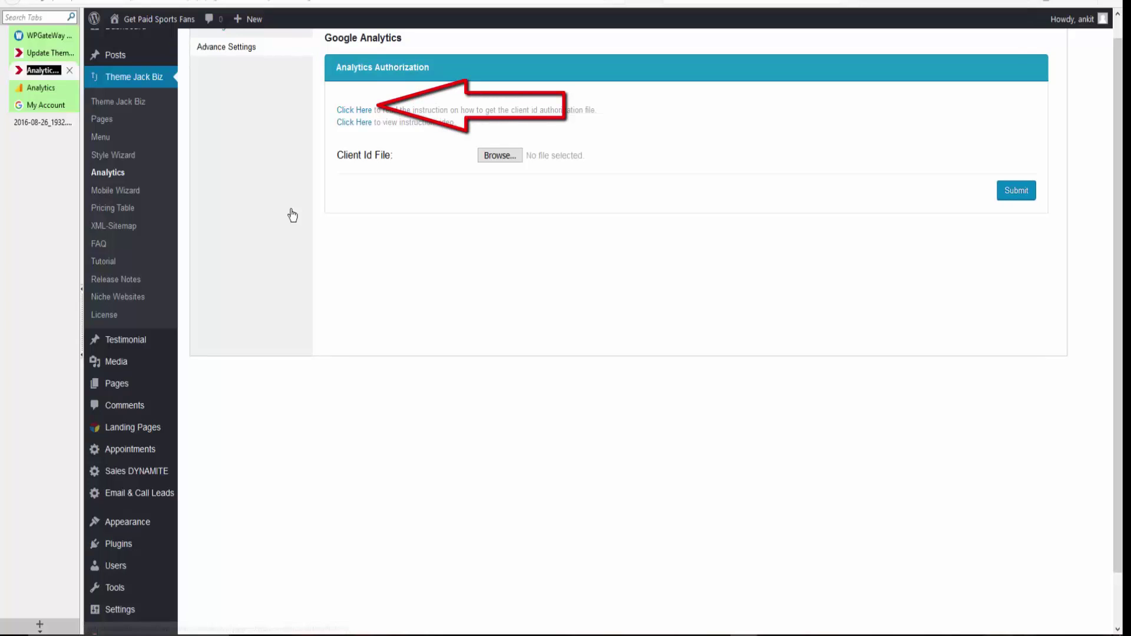
{"action": "key", "text": "Tab"}
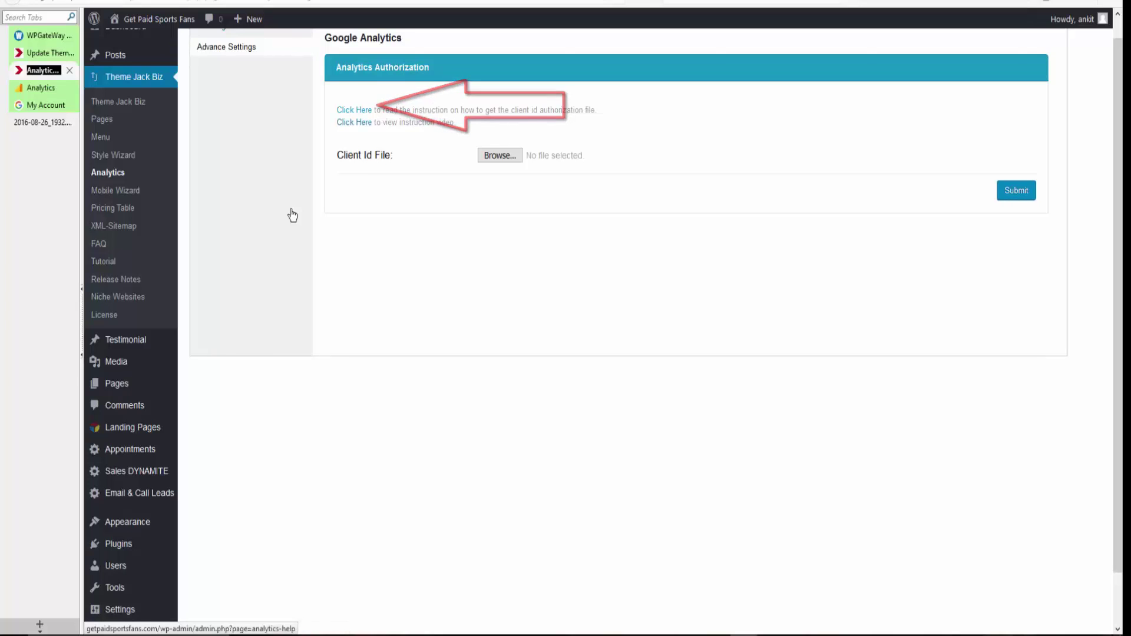
{"action": "key", "text": "Return"}
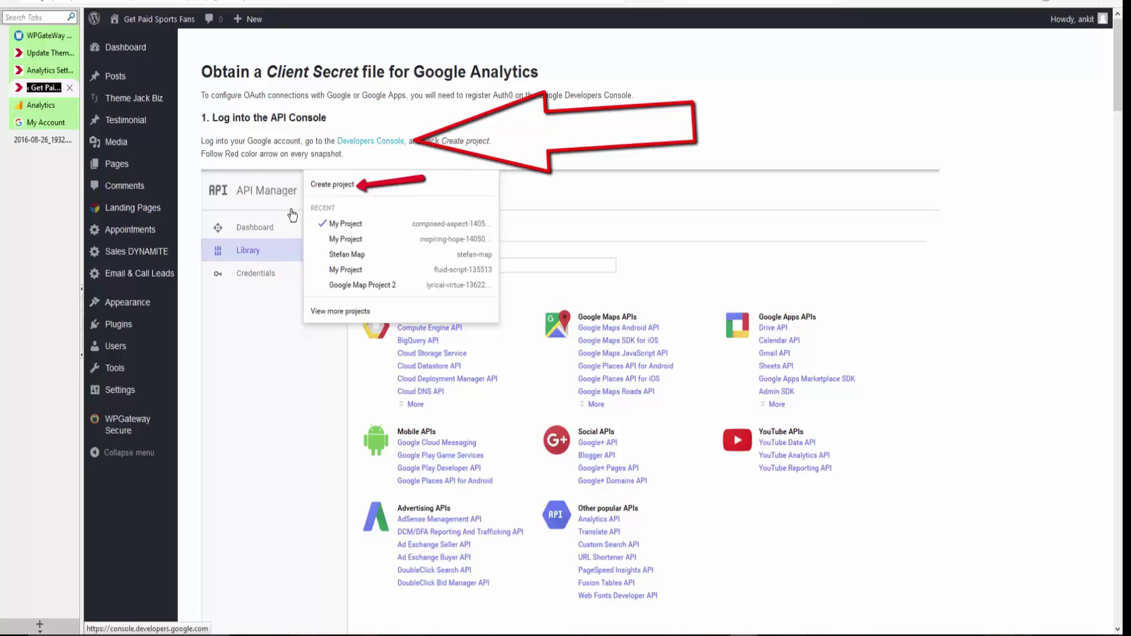
Step: In the Google Developers Console, create a project named localbizppc.com, declining email updates and agreeing to the terms of service
{"action": "left_click", "coordinate": [292, 215]}
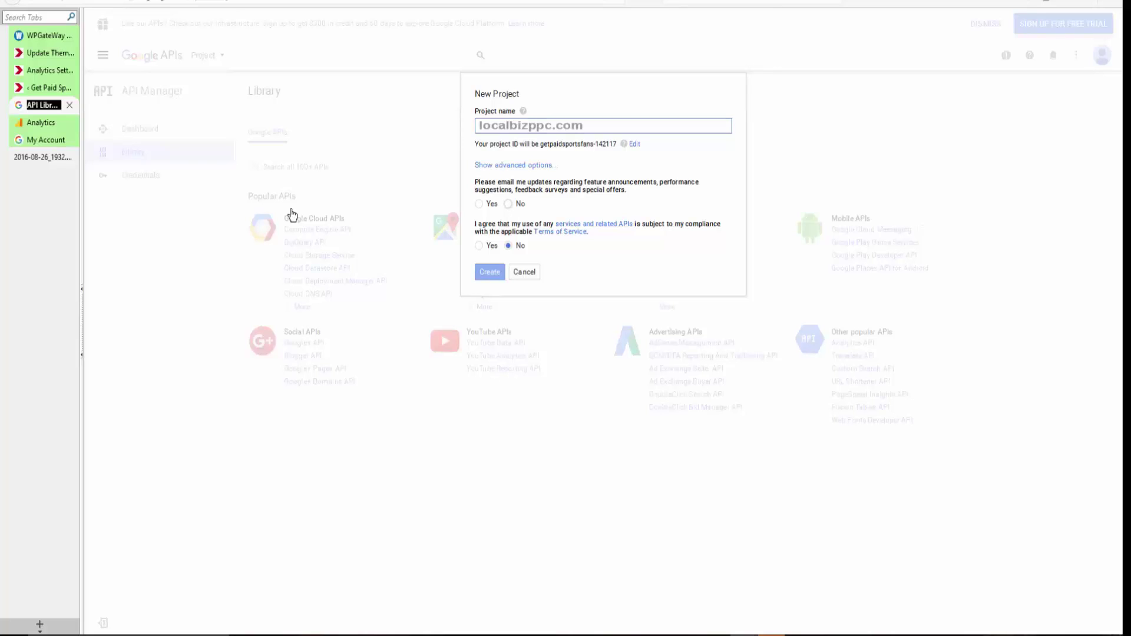
{"action": "left_click", "coordinate": [508, 204]}
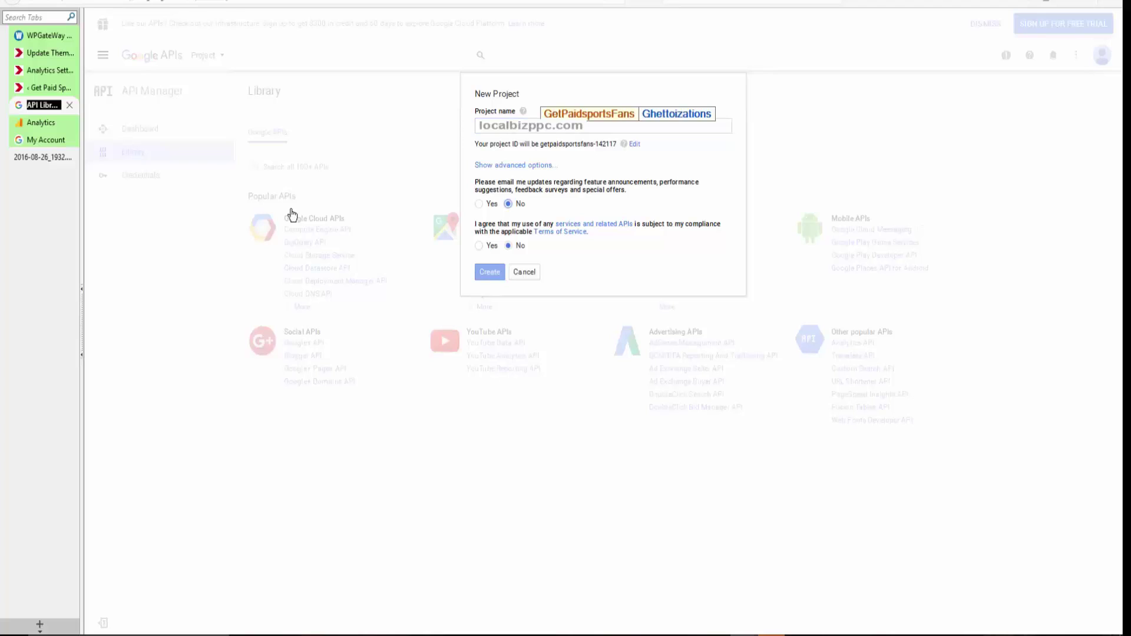
{"action": "left_click", "coordinate": [479, 246]}
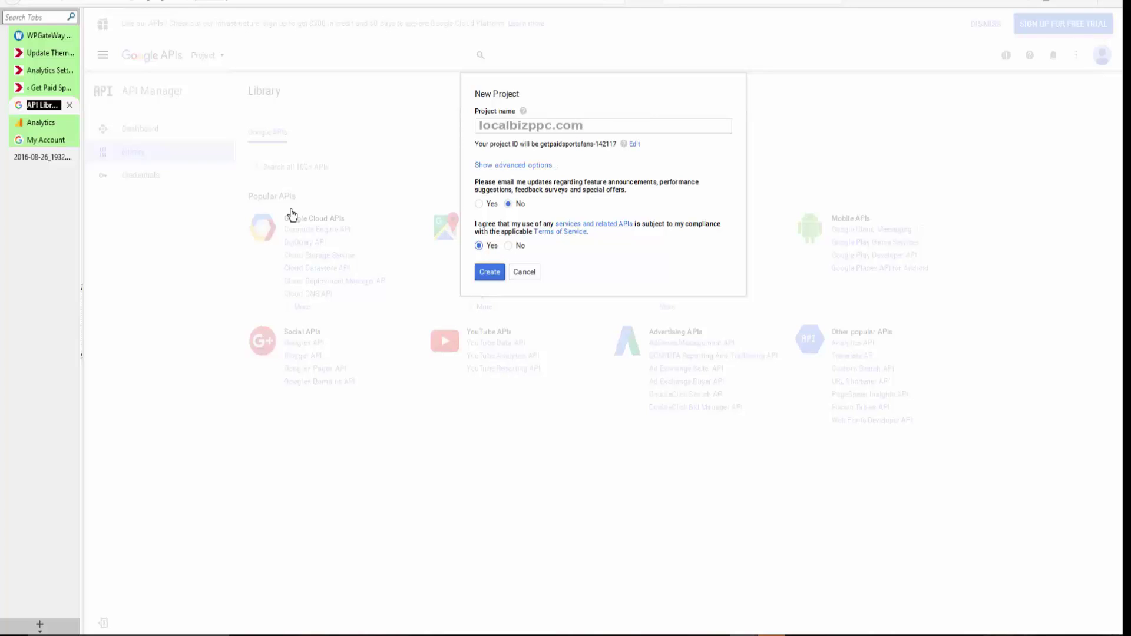
{"action": "left_click", "coordinate": [489, 272]}
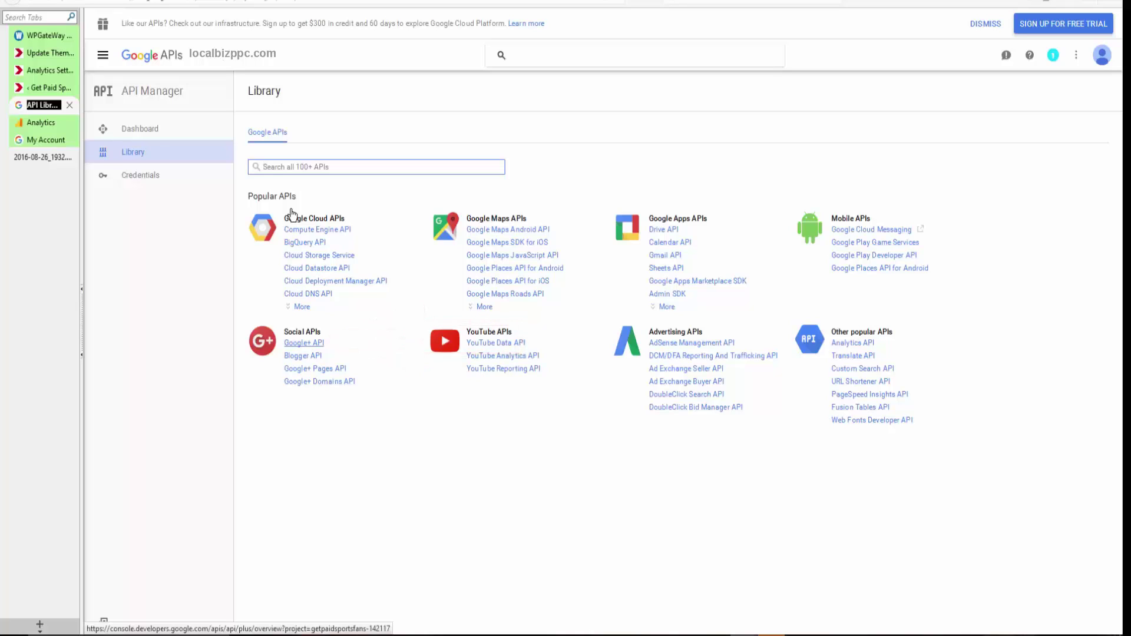
Step: Enable the Google+ API and the Analytics API for the localbizppc.com project
{"action": "key", "text": "Return"}
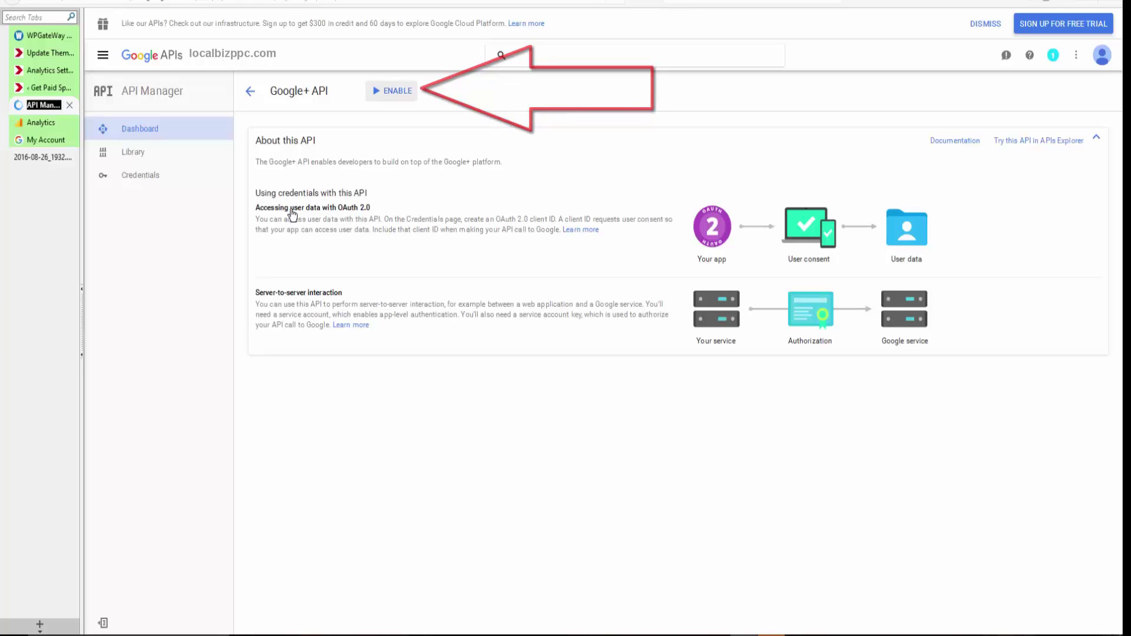
{"action": "key", "text": "Return"}
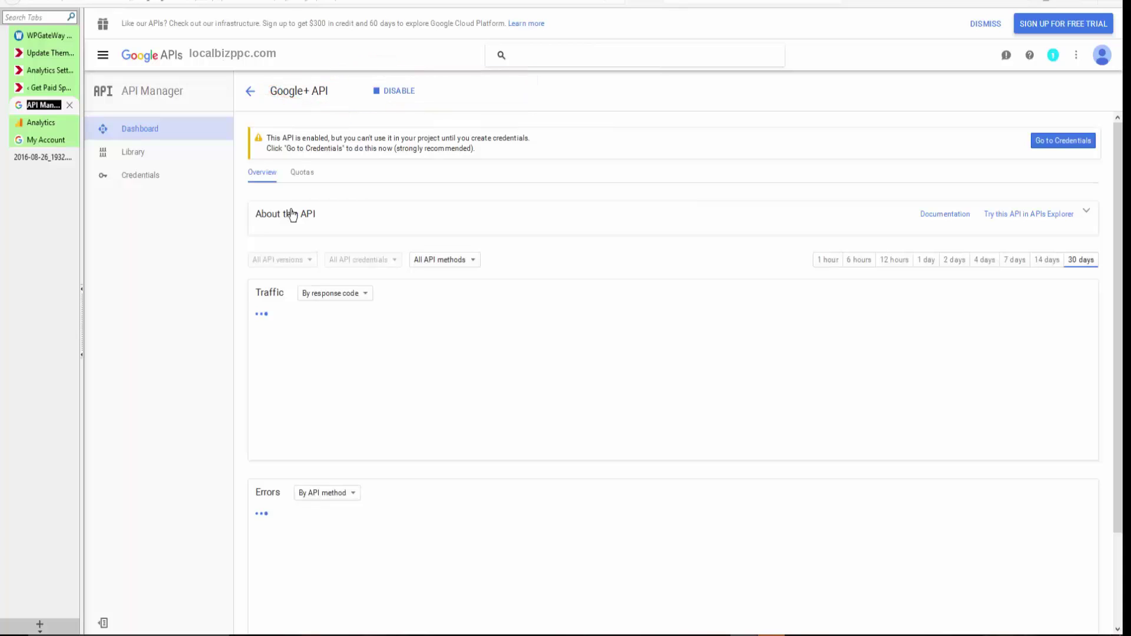
{"action": "key", "text": "alt+Left"}
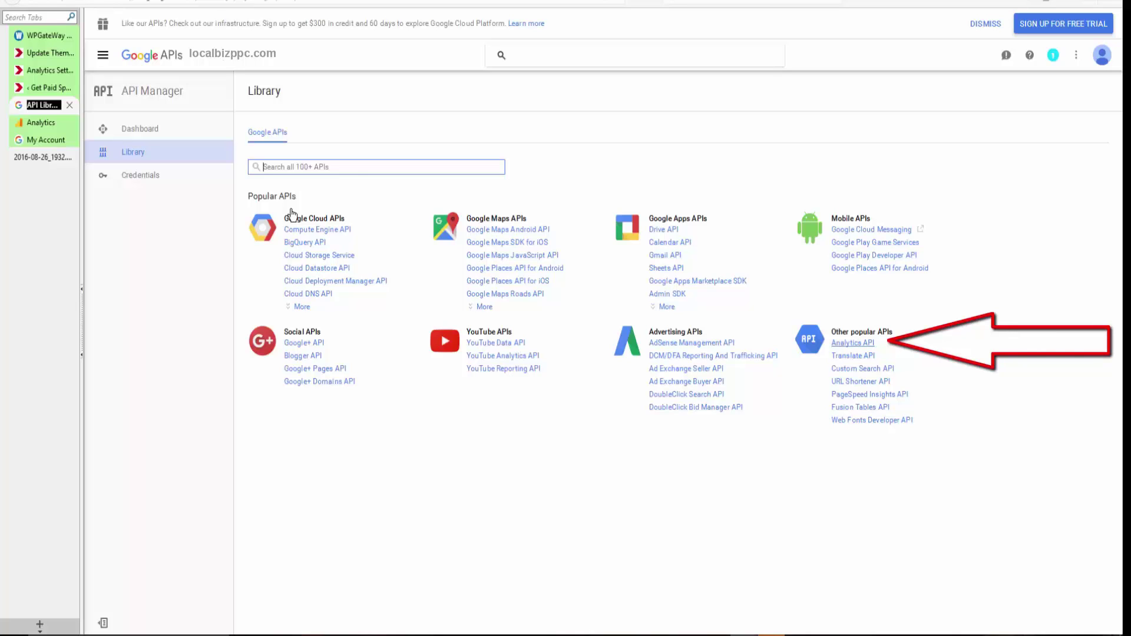
{"action": "key", "text": "Return"}
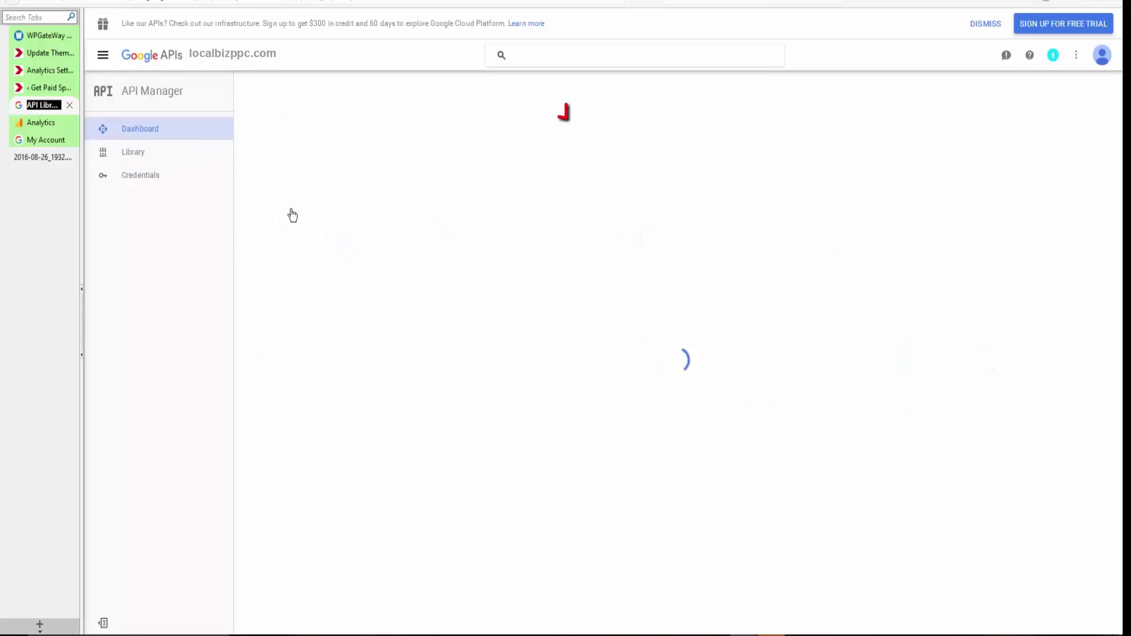
{"action": "key", "text": "Return"}
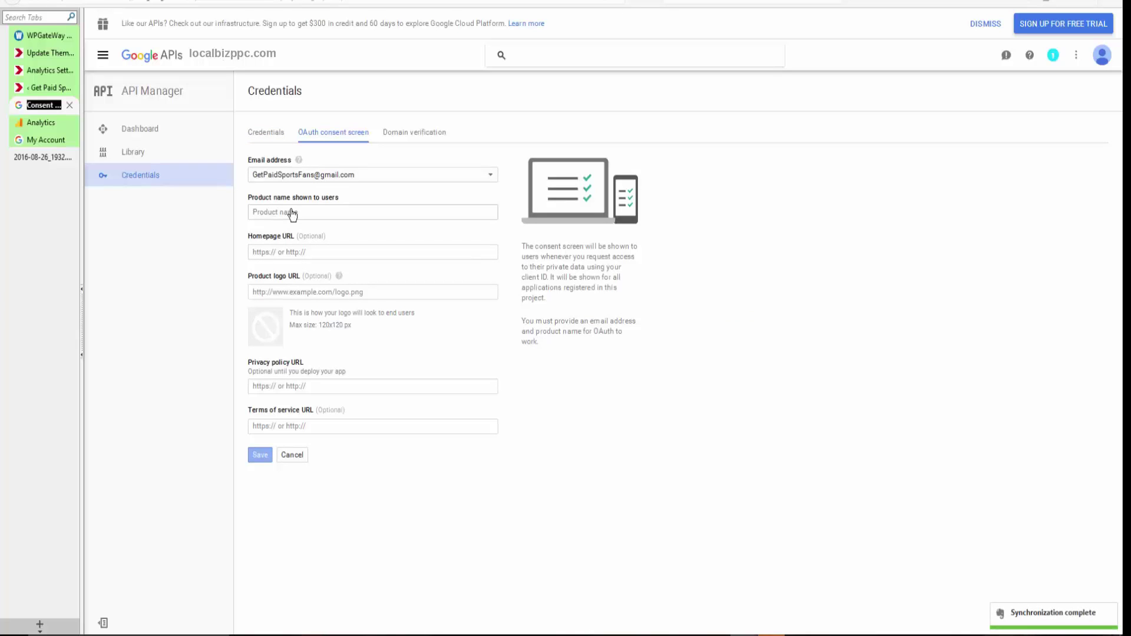
{"action": "left_click", "coordinate": [292, 215]}
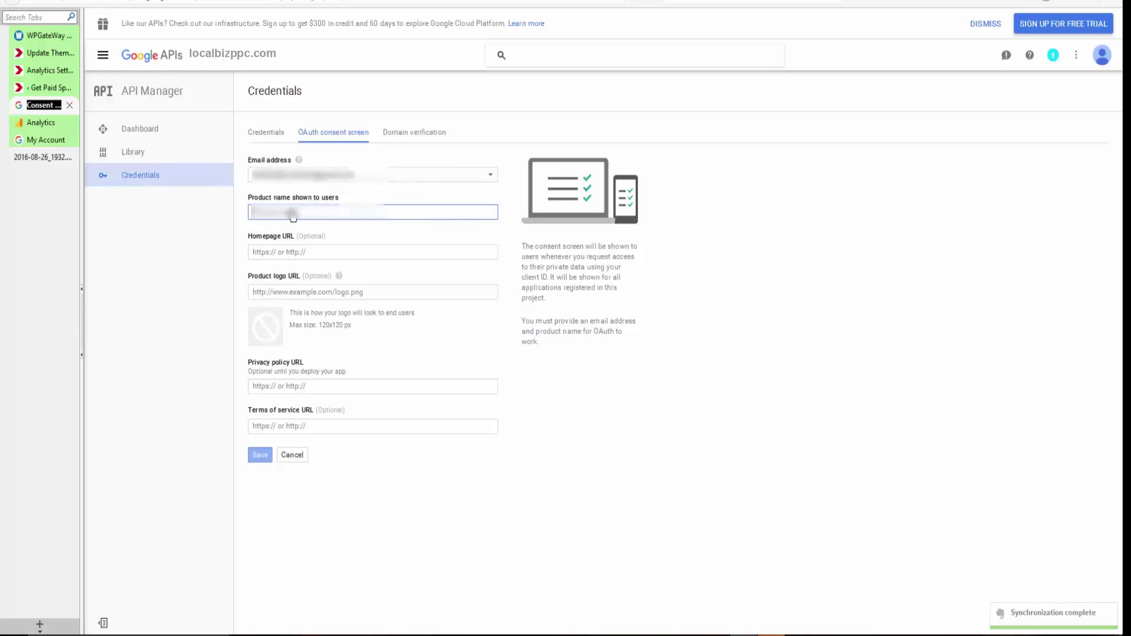
{"action": "key", "text": "ctrl+v"}
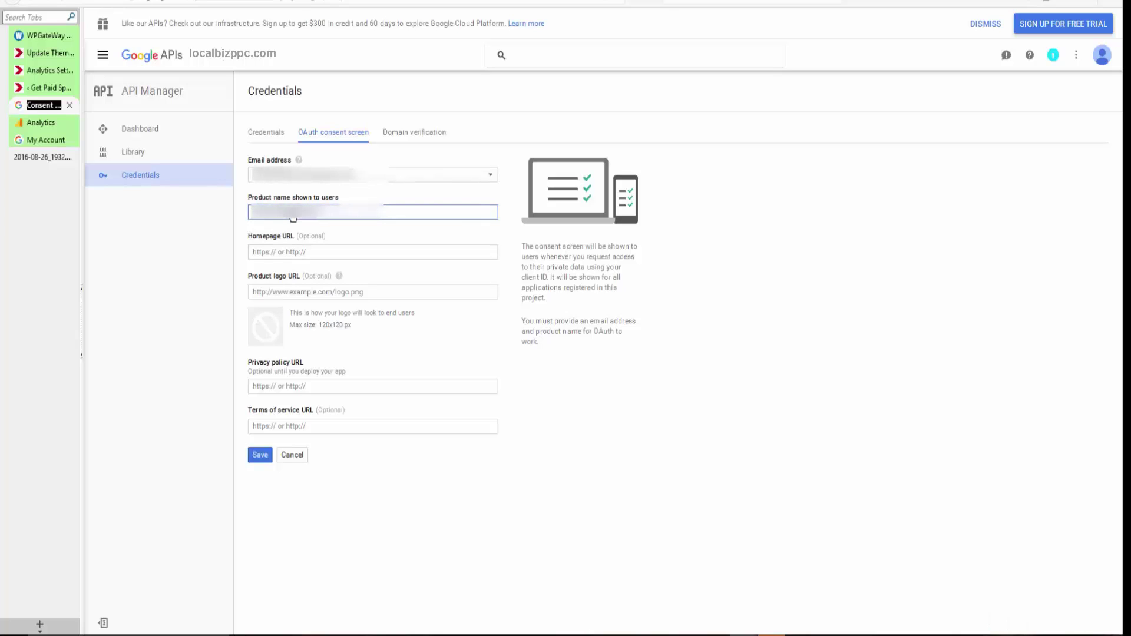
{"action": "key", "text": "Tab"}
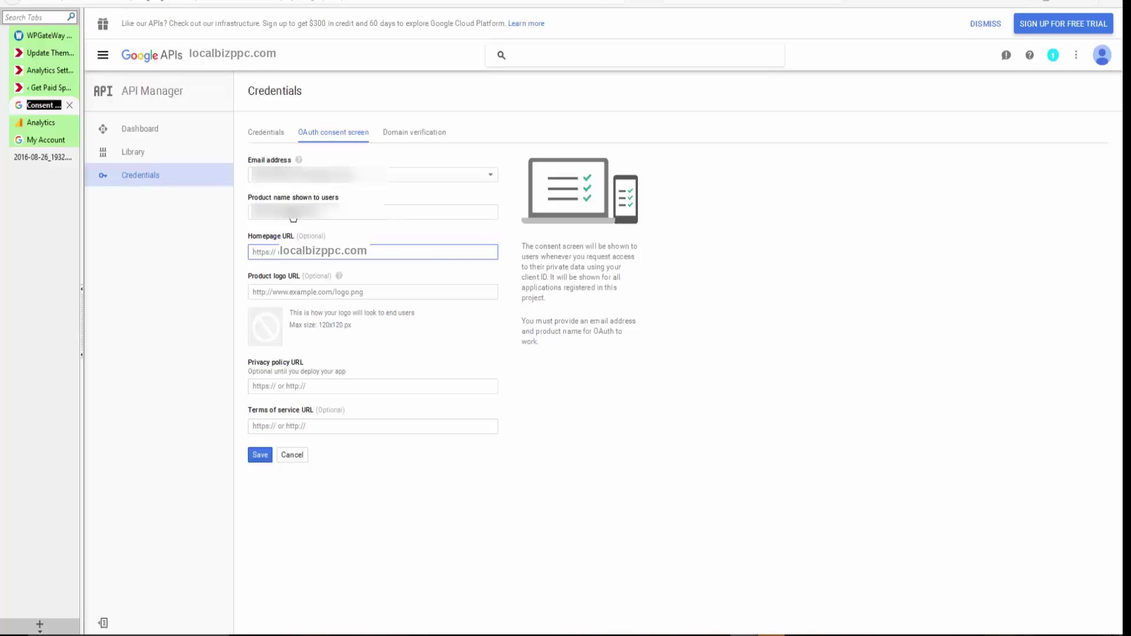
{"action": "type", "text": "http://ge"}
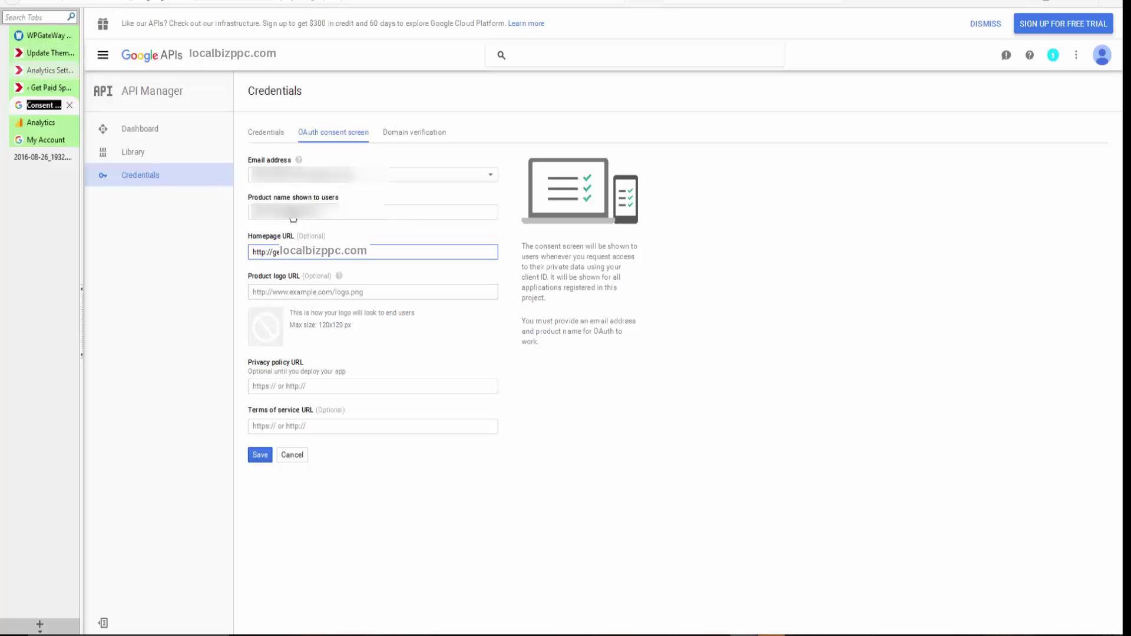
{"action": "key", "text": "ctrl+shift+Tab"}
{"action": "key", "text": "ctrl+shift+Tab"}
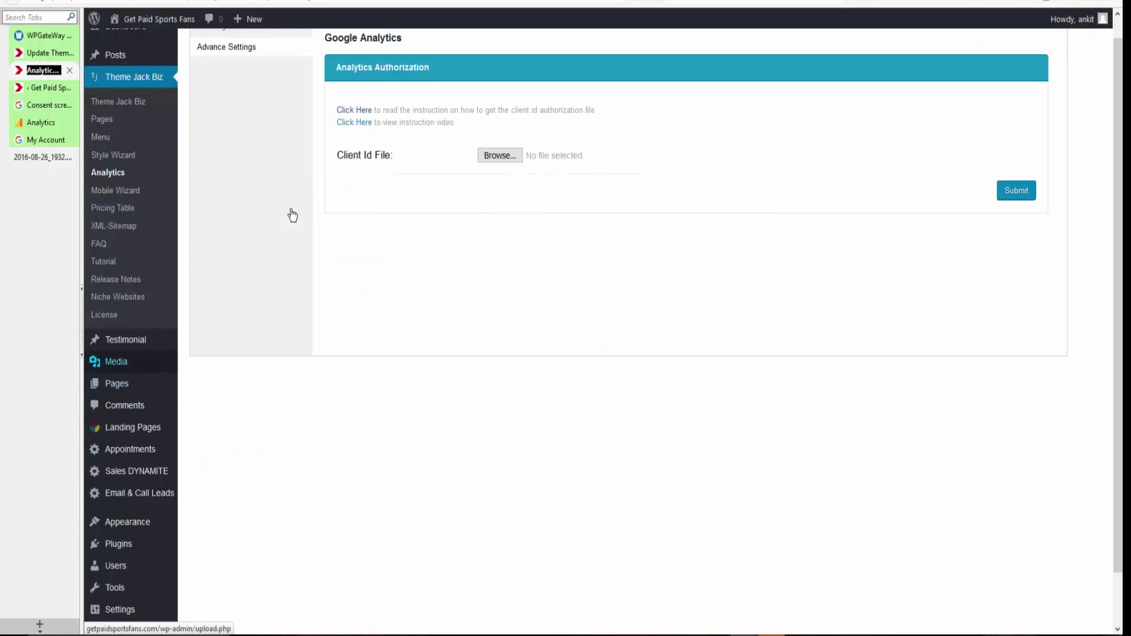
{"action": "right_click", "coordinate": [116, 363]}
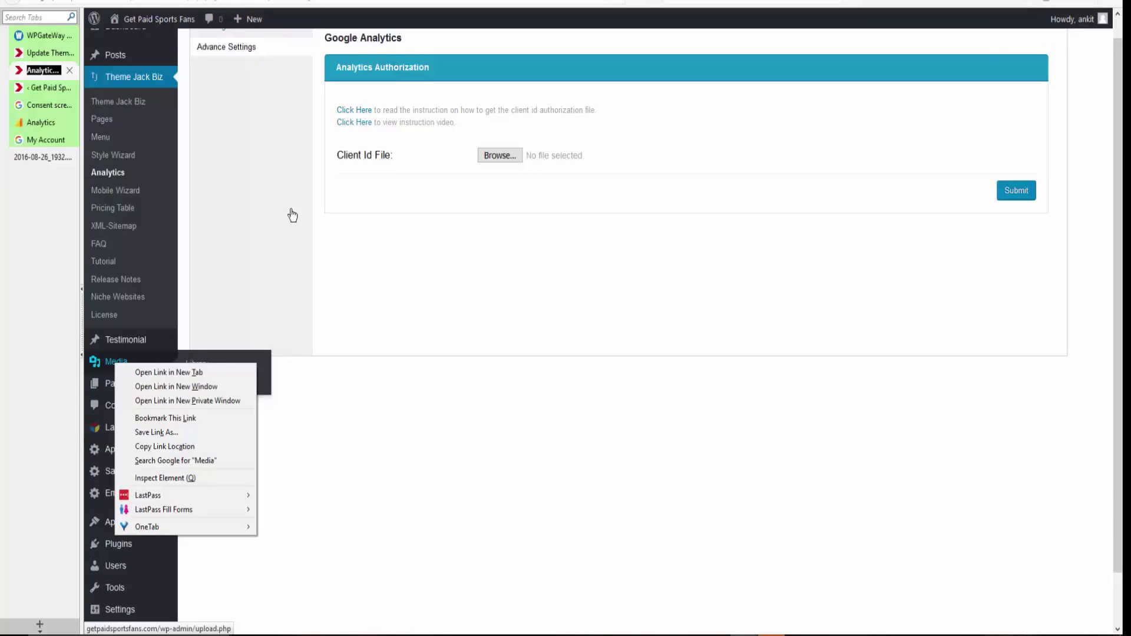
{"action": "key", "text": "Return"}
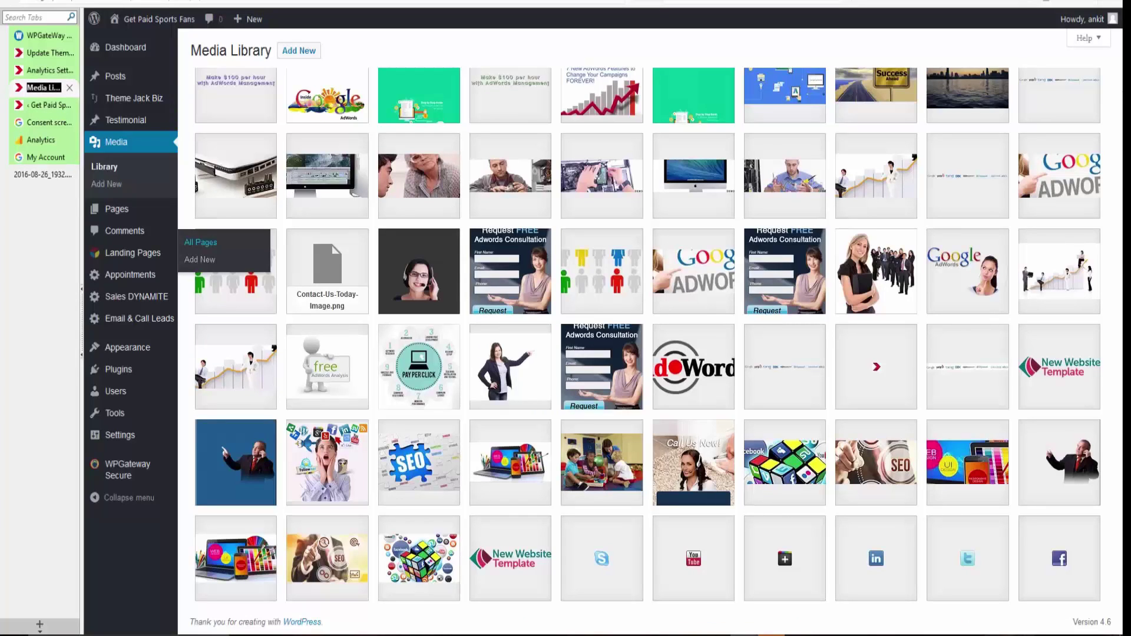
{"action": "left_click", "coordinate": [693, 367]}
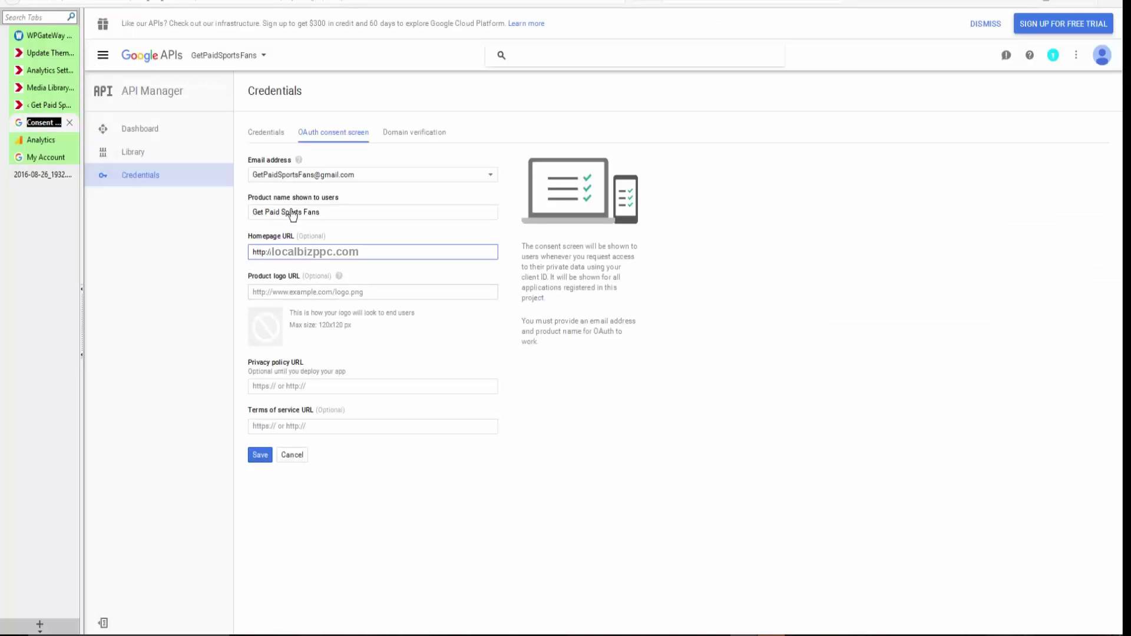
{"action": "key", "text": "Tab"}
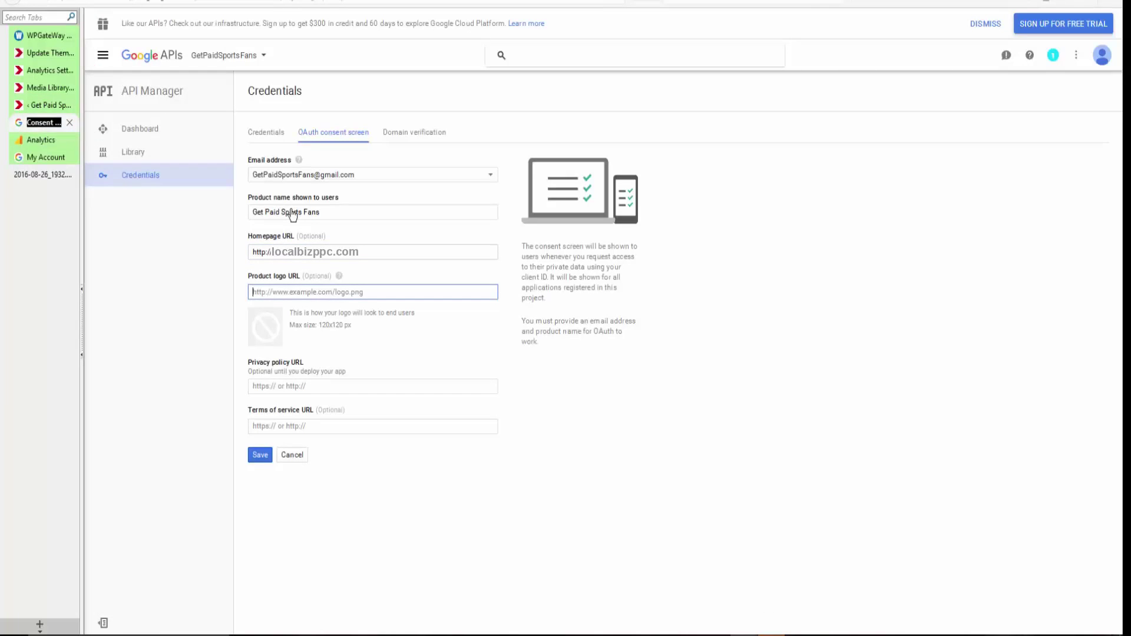
{"action": "type", "text": "http://localbizppc.com/wp-content/uploads/2015/11/logo.png"}
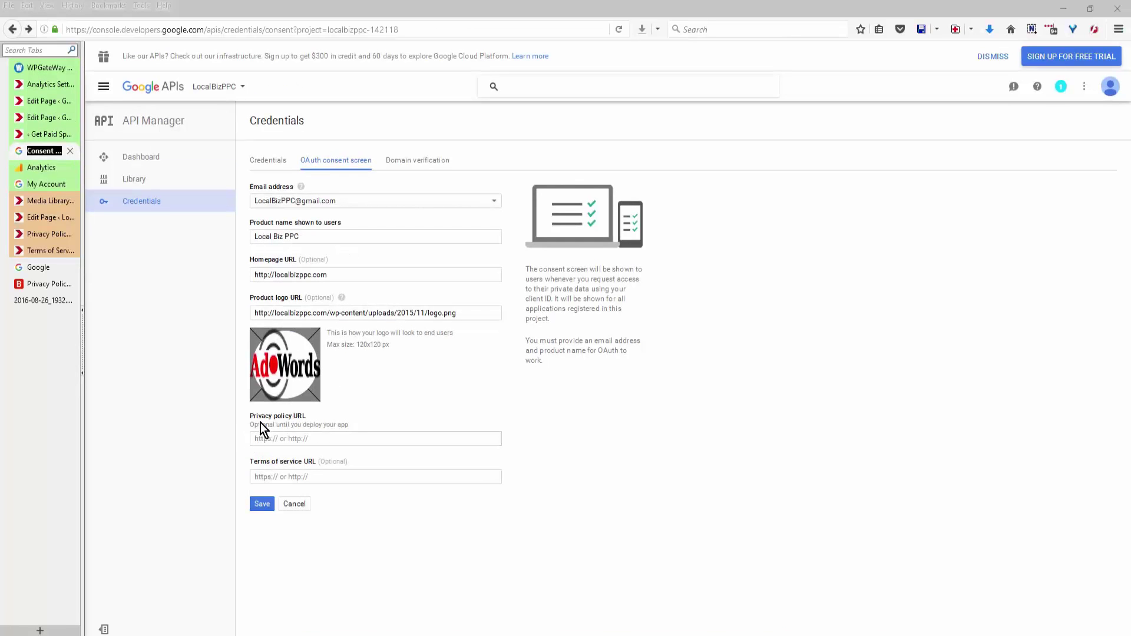
{"action": "left_click", "coordinate": [326, 476]}
{"action": "key", "text": "ctrl+Tab"}
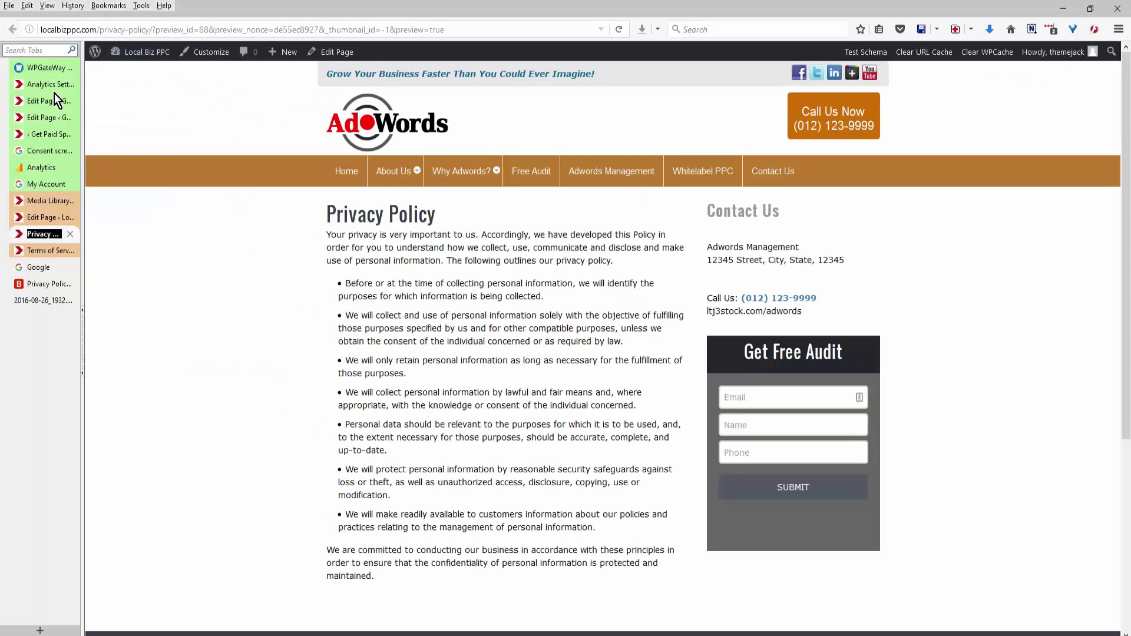
{"action": "key", "text": "ctrl+l"}
{"action": "key", "text": "ctrl+shift+Left"}
{"action": "key", "text": "ctrl+shift+Left"}
{"action": "key", "text": "ctrl+shift+Left"}
{"action": "key", "text": "ctrl+shift+Left"}
{"action": "key", "text": "ctrl+shift+Left"}
{"action": "key", "text": "ctrl+c"}
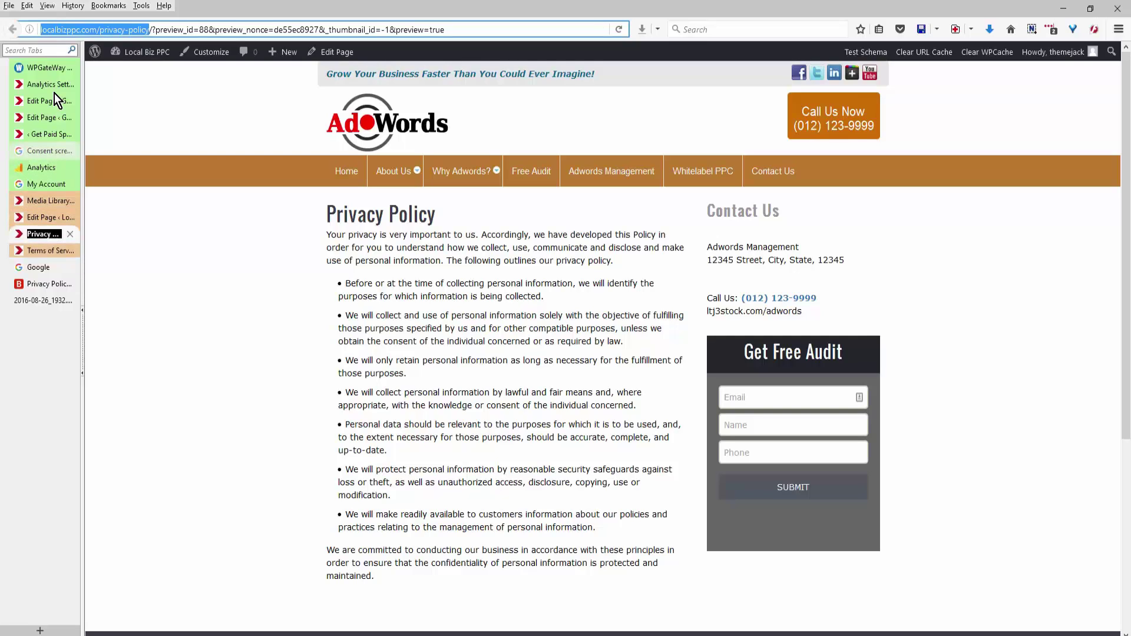
{"action": "key", "text": "ctrl+Tab"}
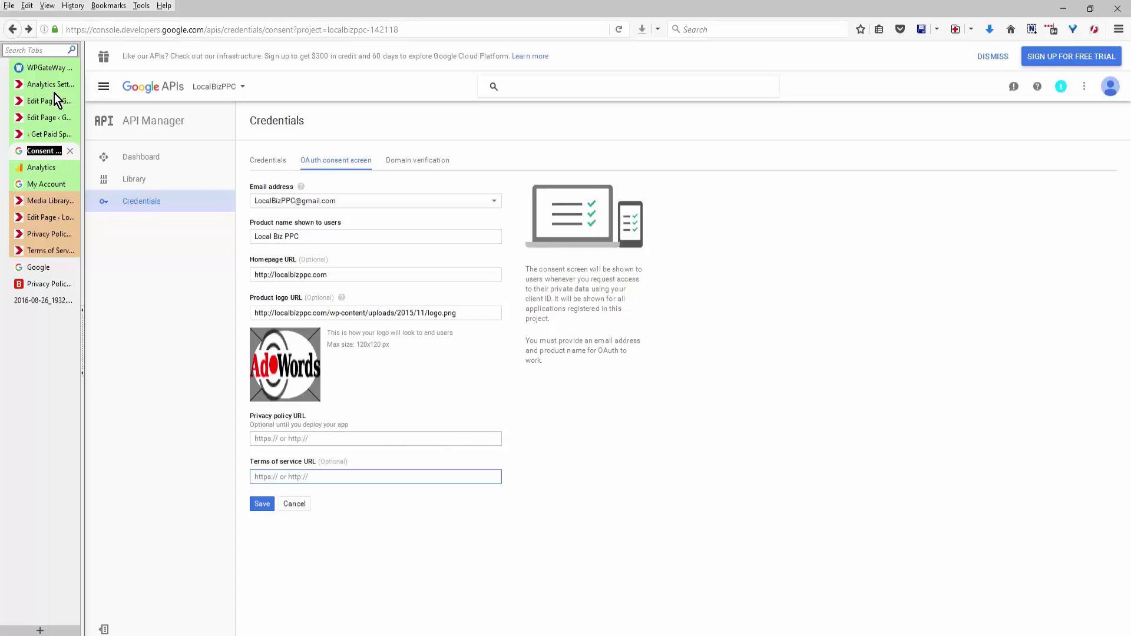
{"action": "key", "text": "shift+Tab"}
{"action": "key", "text": "ctrl+v"}
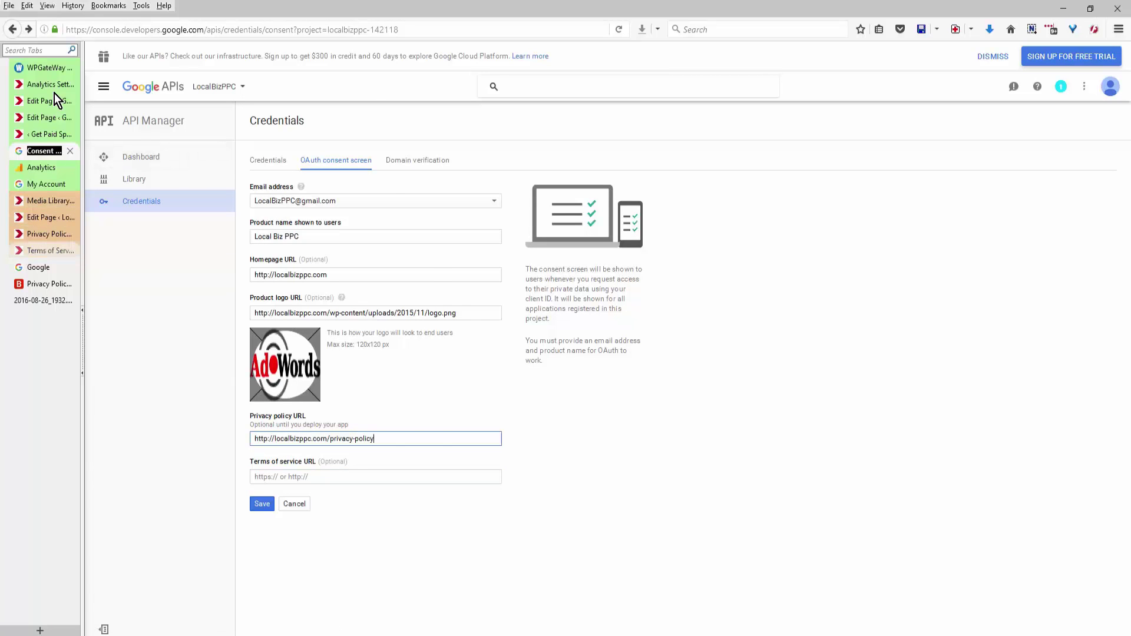
{"action": "key", "text": "ctrl+Tab"}
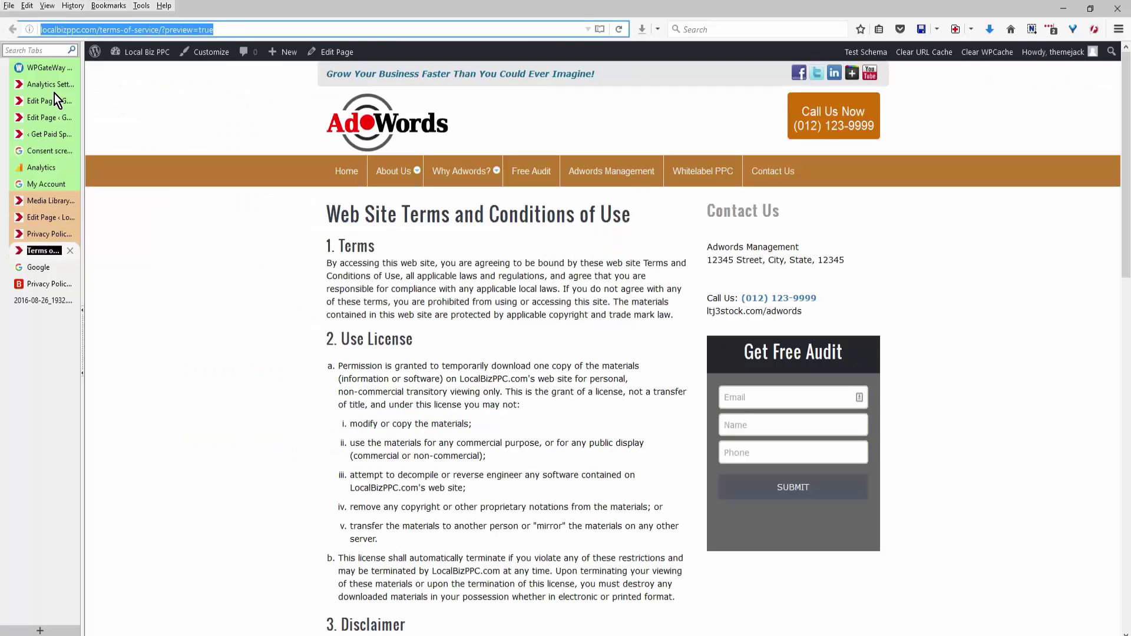
{"action": "key", "text": "End"}
{"action": "key", "text": "ctrl+Left"}
{"action": "key", "text": "ctrl+Left"}
{"action": "key", "text": "ctrl+Left"}
{"action": "key", "text": "ctrl+Left"}
{"action": "key", "text": "shift+Home"}
{"action": "key", "text": "ctrl+c"}
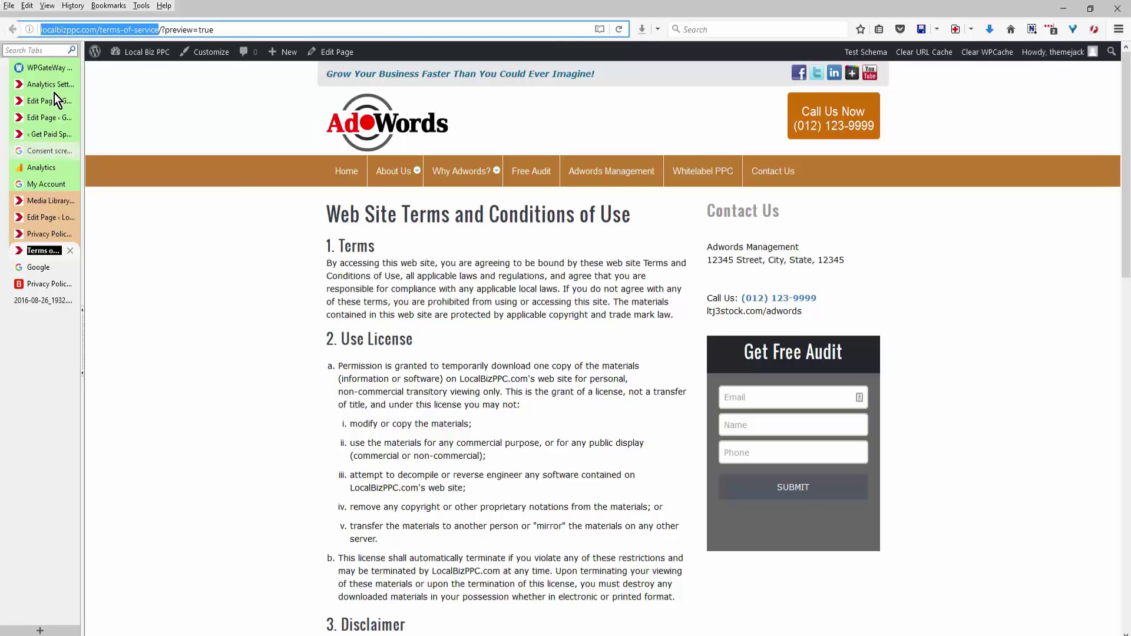
{"action": "key", "text": "ctrl+Tab"}
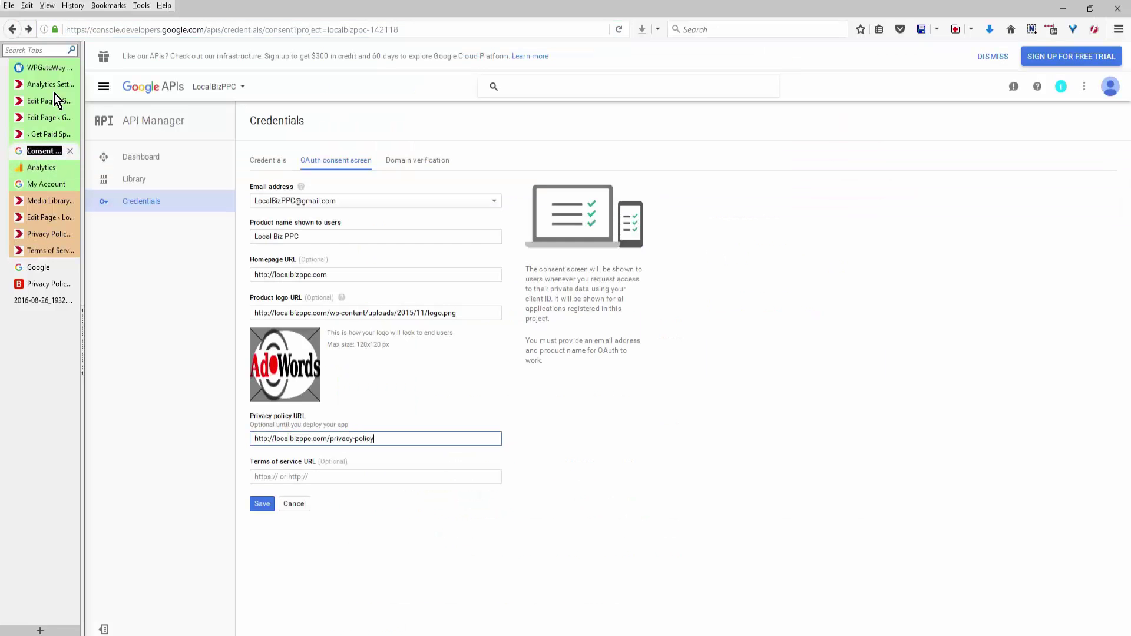
{"action": "key", "text": "Tab"}
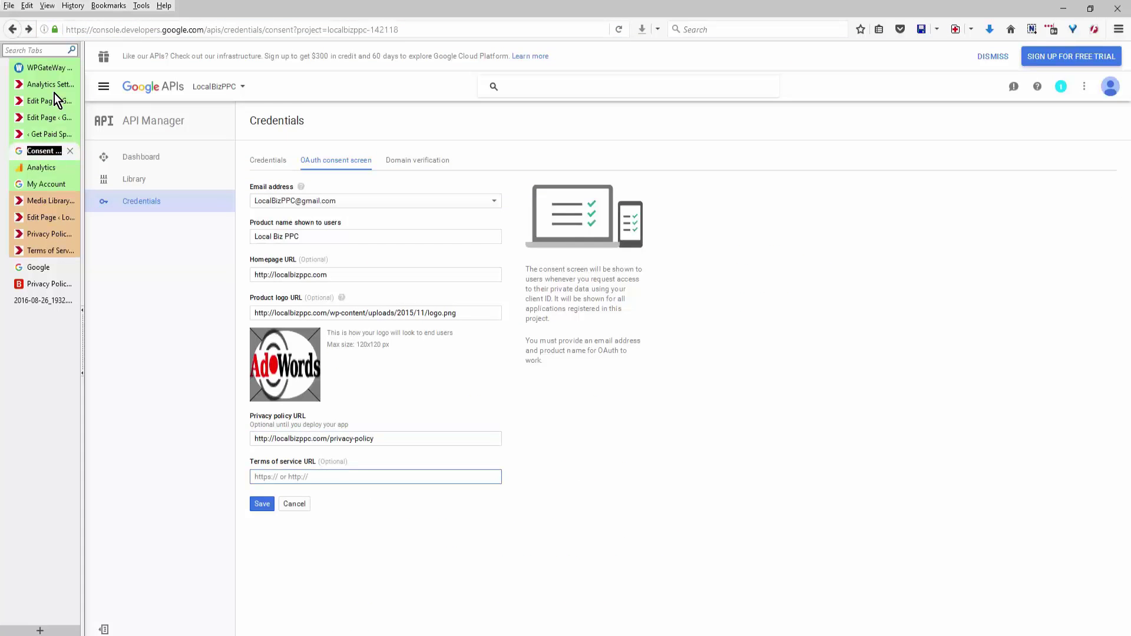
{"action": "key", "text": "ctrl+v"}
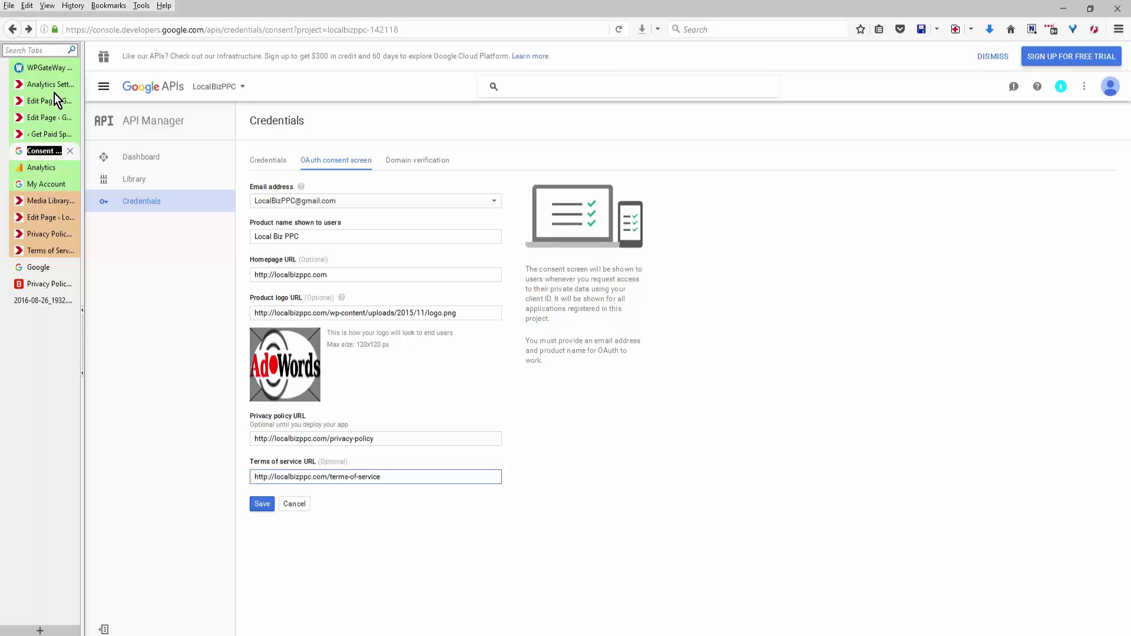
{"action": "key", "text": "Return"}
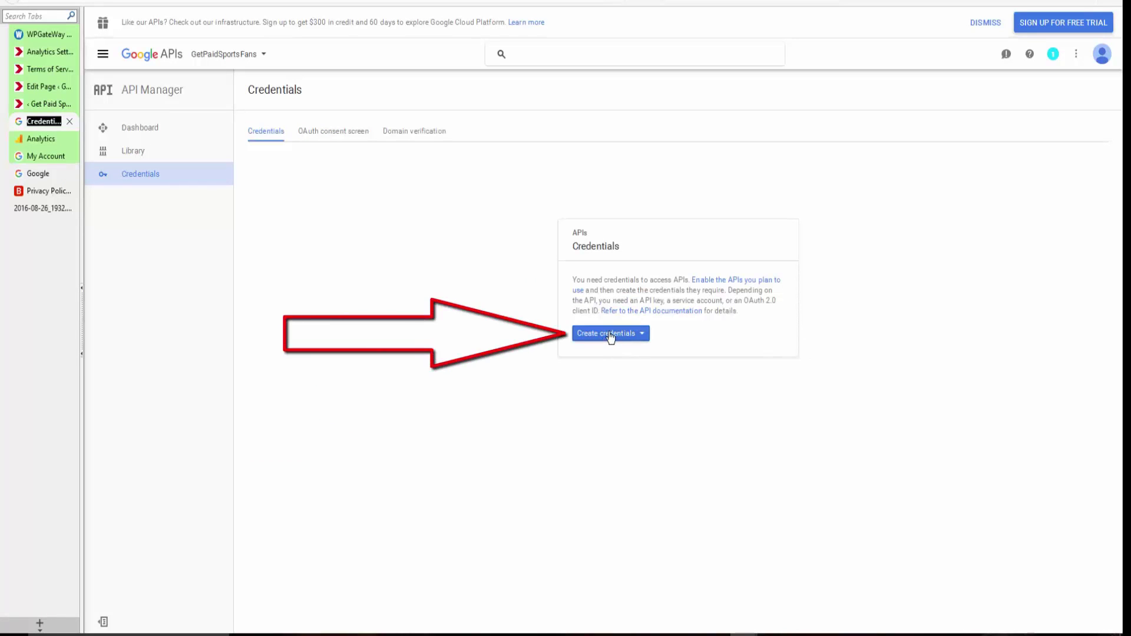
Step: Start creating an OAuth client ID with the application type Web application, keeping the name Web client 1
{"action": "left_click", "coordinate": [611, 337]}
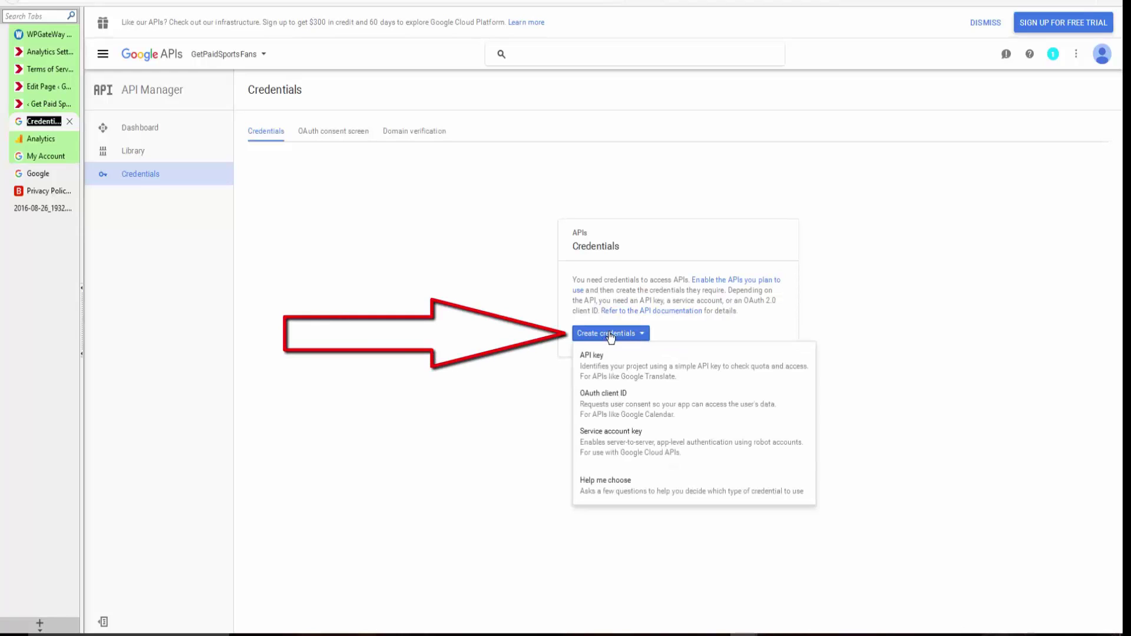
{"action": "left_click", "coordinate": [611, 408]}
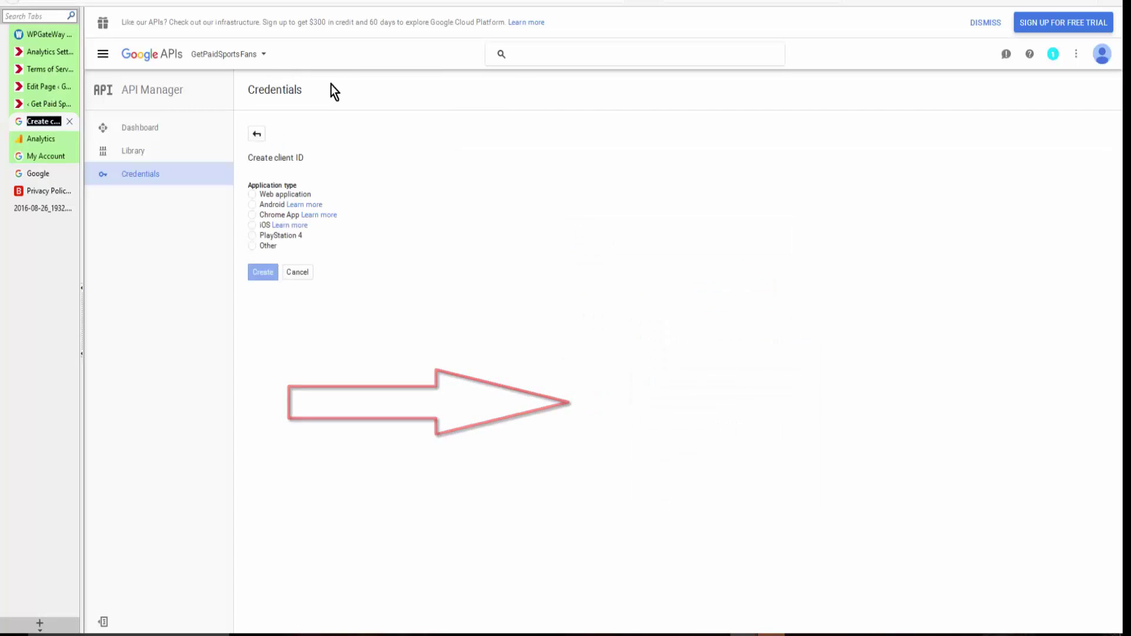
{"action": "left_click", "coordinate": [252, 195]}
{"action": "left_click", "coordinate": [303, 279]}
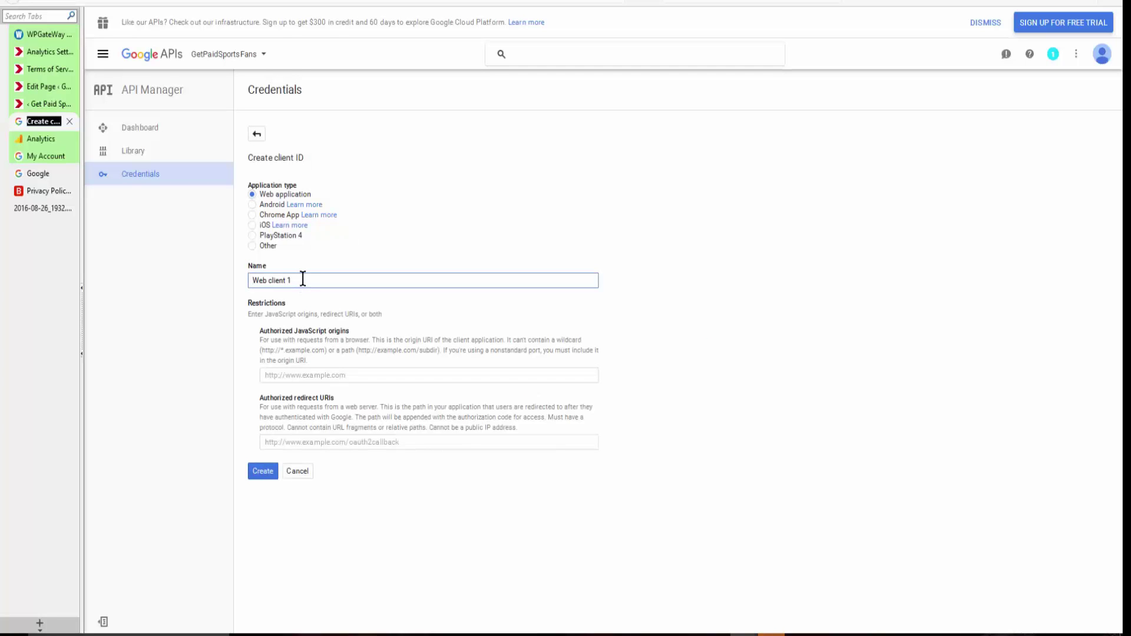
{"action": "left_click_drag", "start_coordinate": [303, 279], "coordinate": [250, 293]}
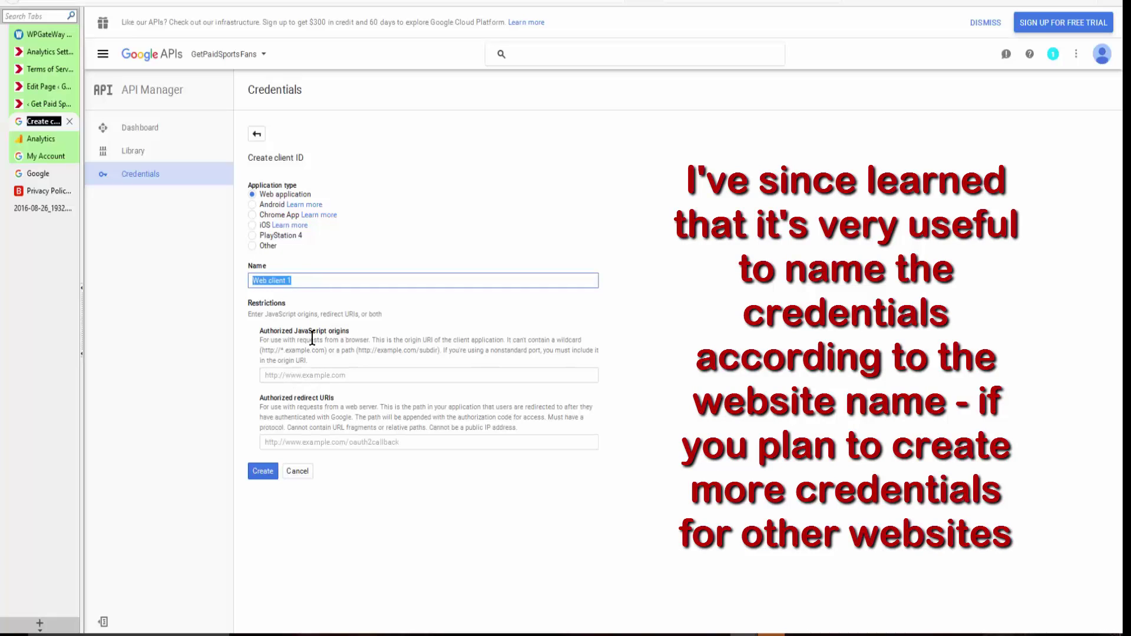
{"action": "left_click", "coordinate": [323, 378]}
{"action": "type", "text": "http"}
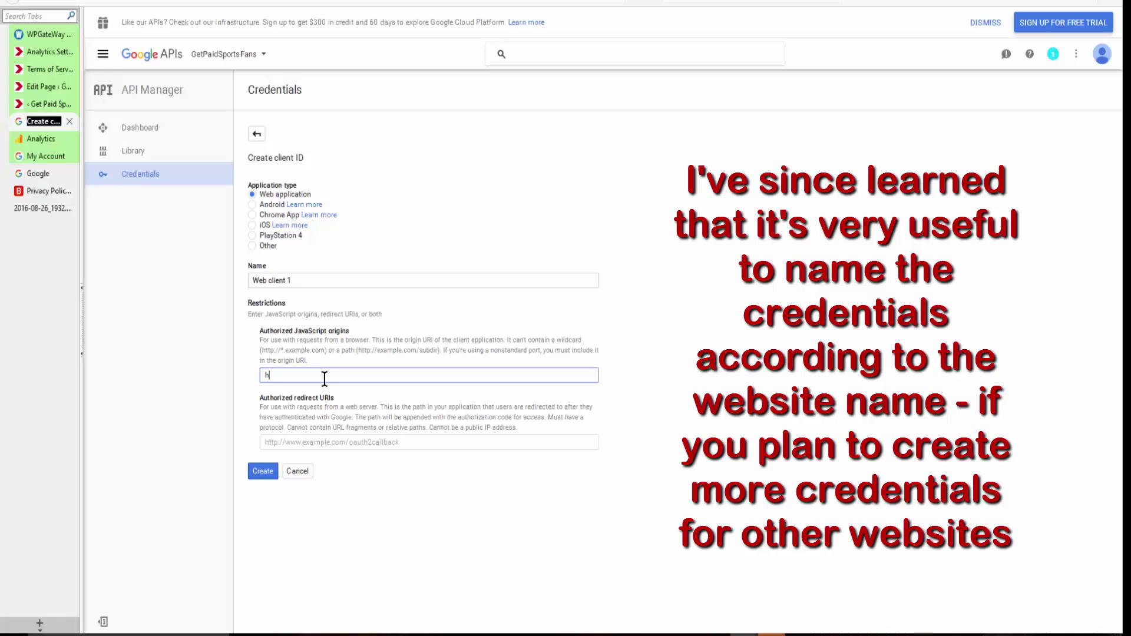
{"action": "type", "text": "://"}
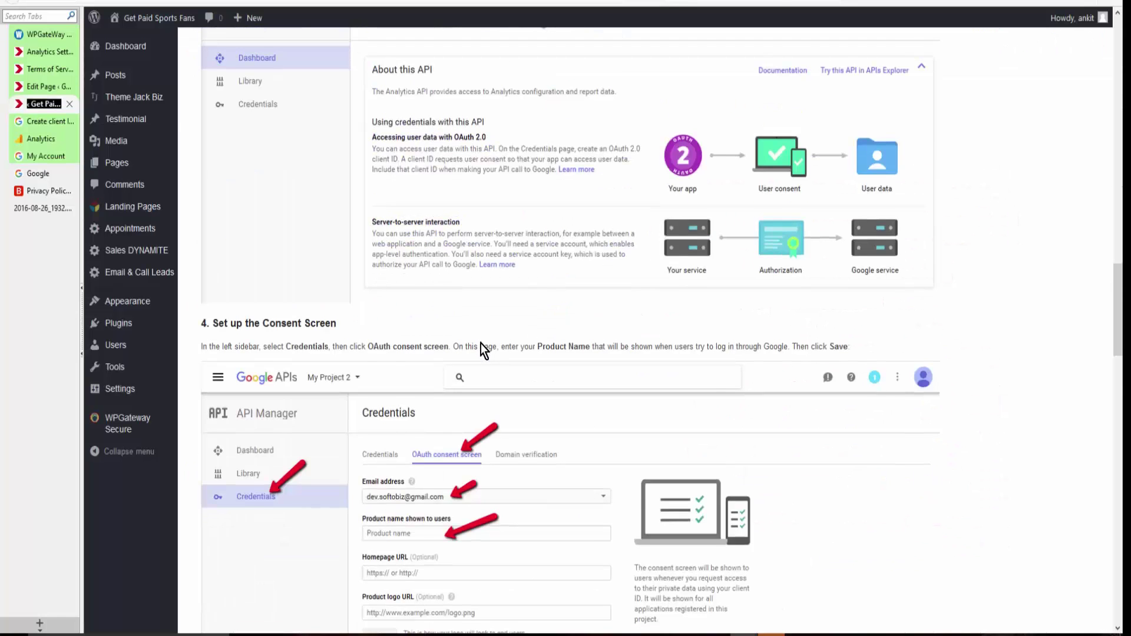
Step: Copy the authorized redirect URI from the written instructions into a note and replace YOUR_NAMESPACE in it with localbizppc.com
{"action": "scroll", "coordinate": [481, 345], "scroll_direction": "down", "scroll_amount": 9}
{"action": "scroll", "coordinate": [482, 347], "scroll_direction": "down", "scroll_amount": 4}
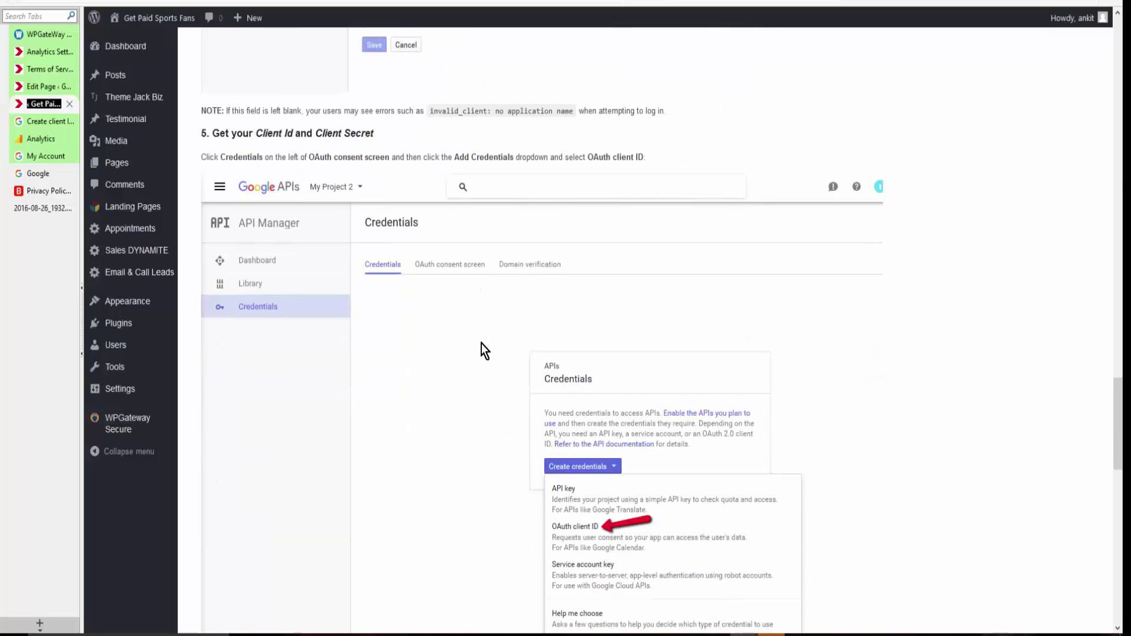
{"action": "scroll", "coordinate": [482, 344], "scroll_direction": "down", "scroll_amount": 4}
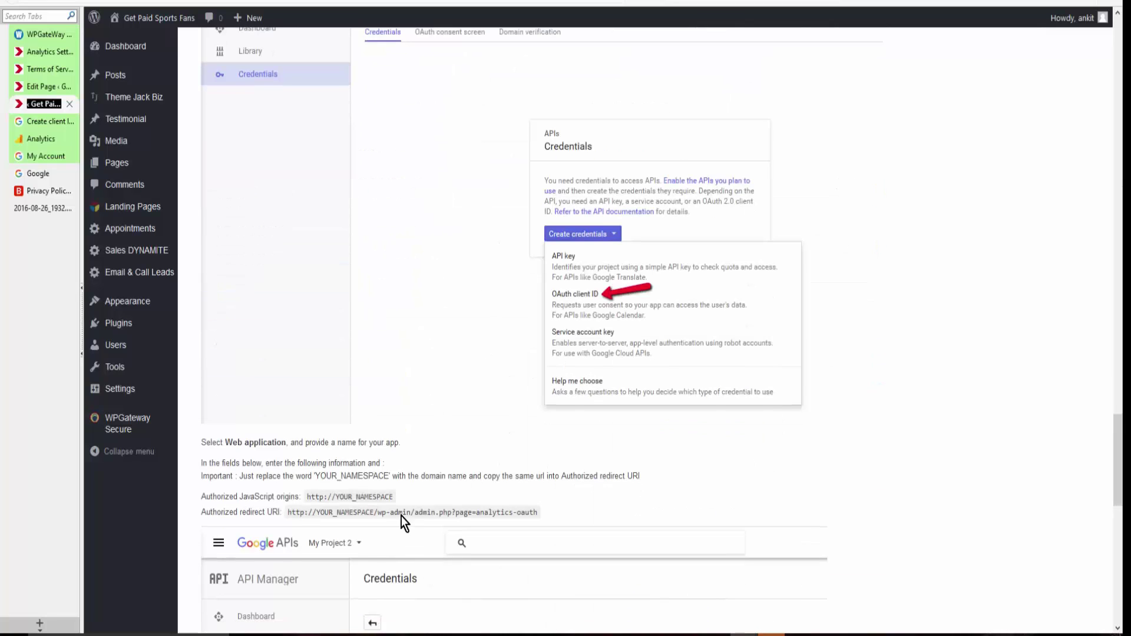
{"action": "scroll", "coordinate": [401, 516], "scroll_direction": "down", "scroll_amount": 1}
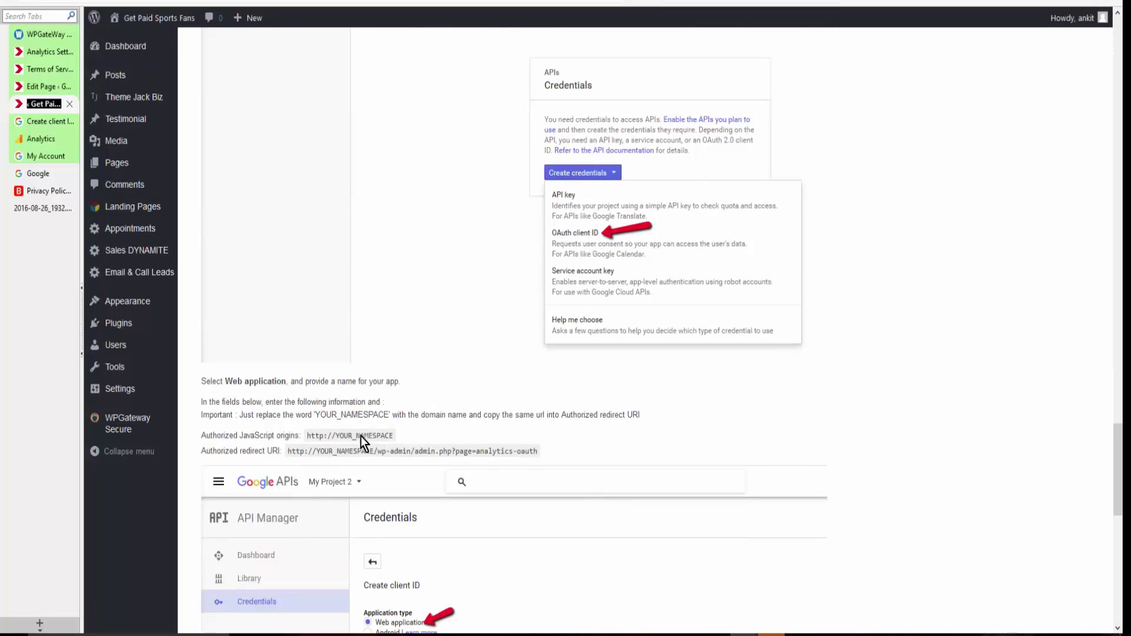
{"action": "left_click_drag", "start_coordinate": [543, 453], "coordinate": [318, 460]}
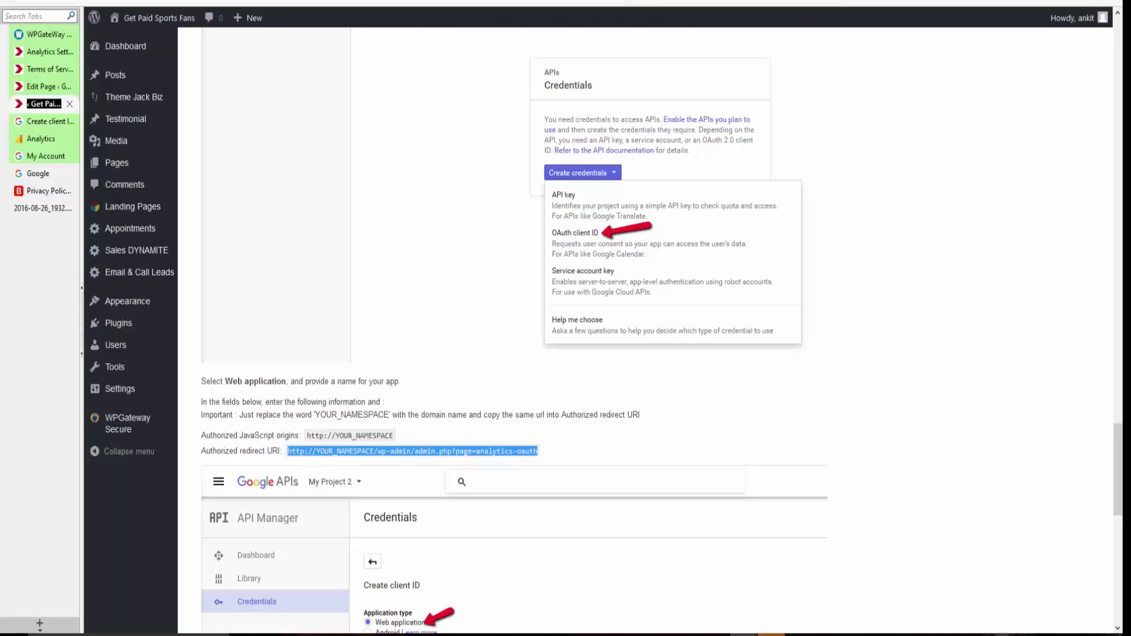
{"action": "key", "text": "ctrl+c"}
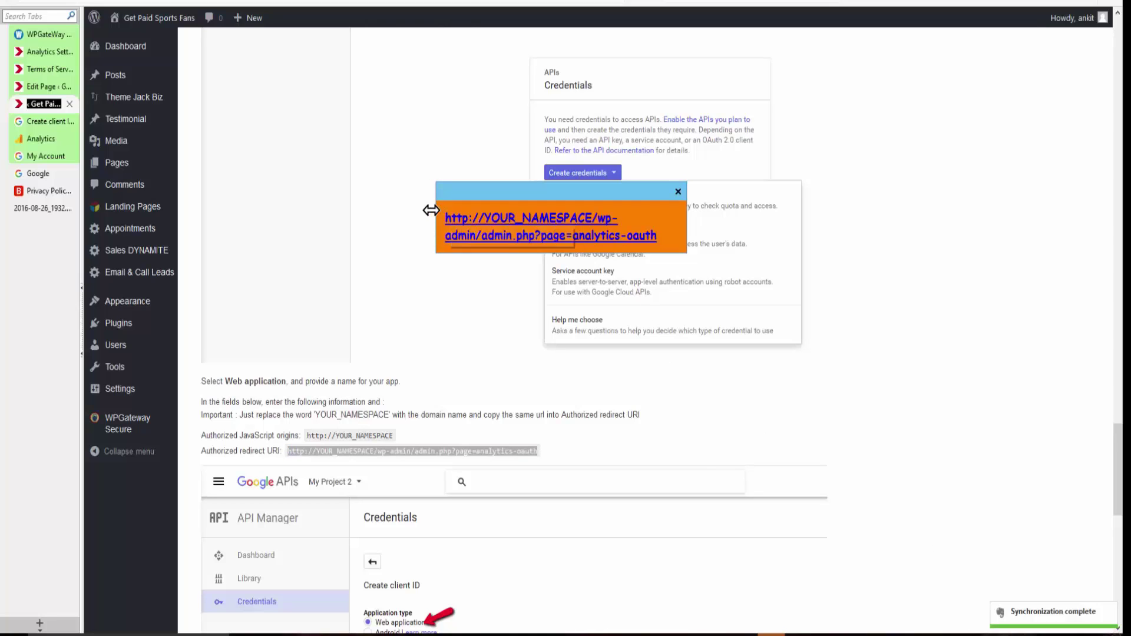
{"action": "left_click_drag", "start_coordinate": [435, 210], "coordinate": [245, 189]}
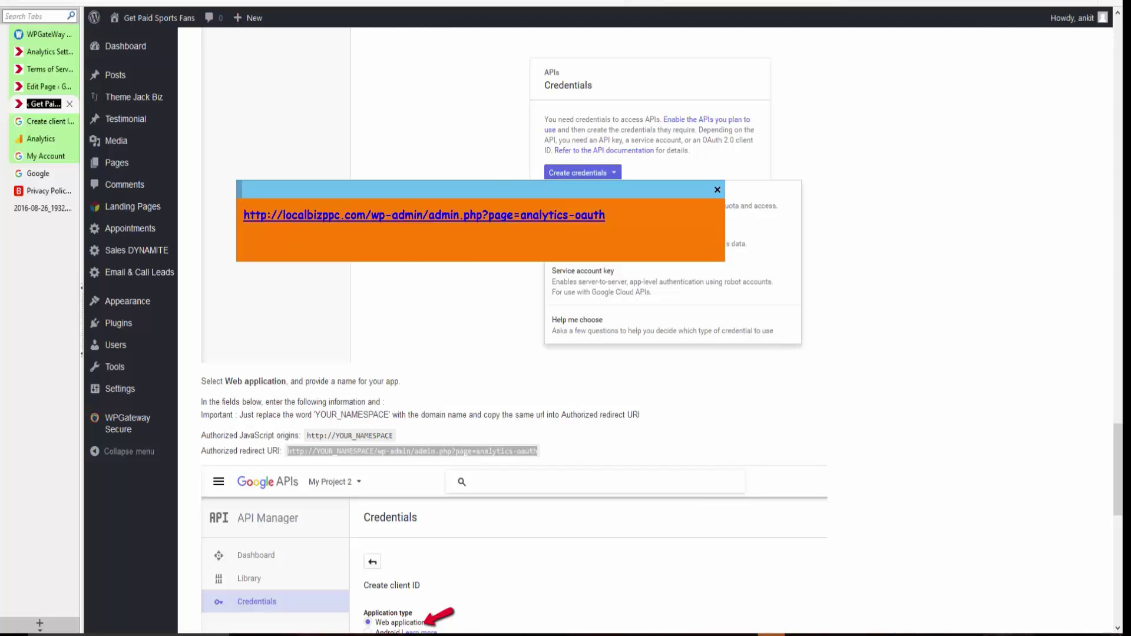
{"action": "left_click", "coordinate": [745, 634]}
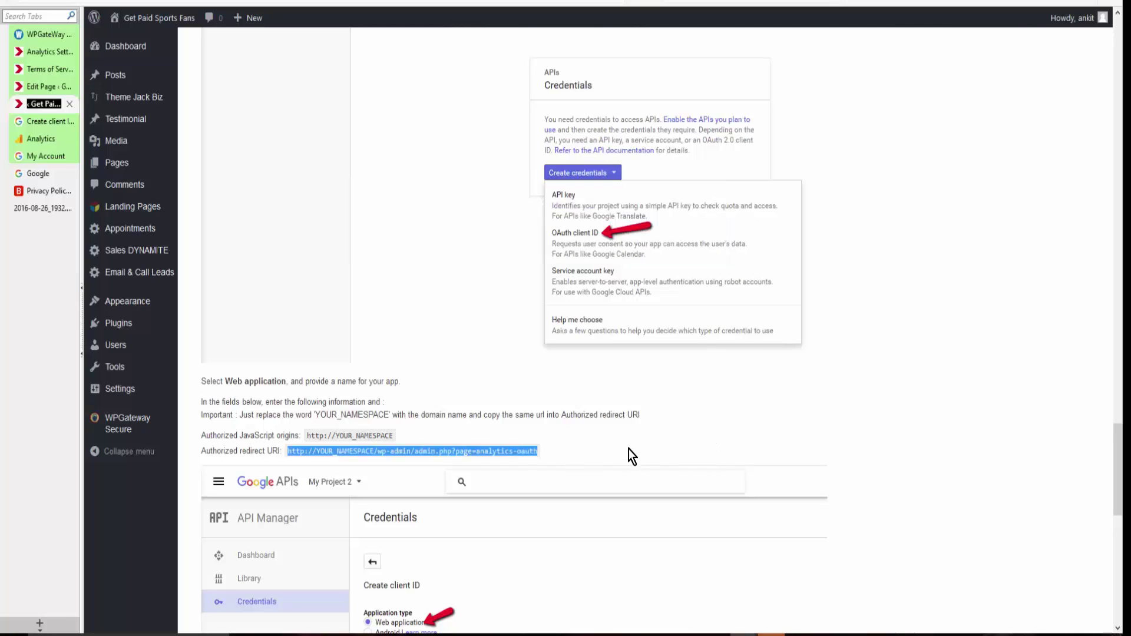
{"action": "left_click", "coordinate": [31, 119]}
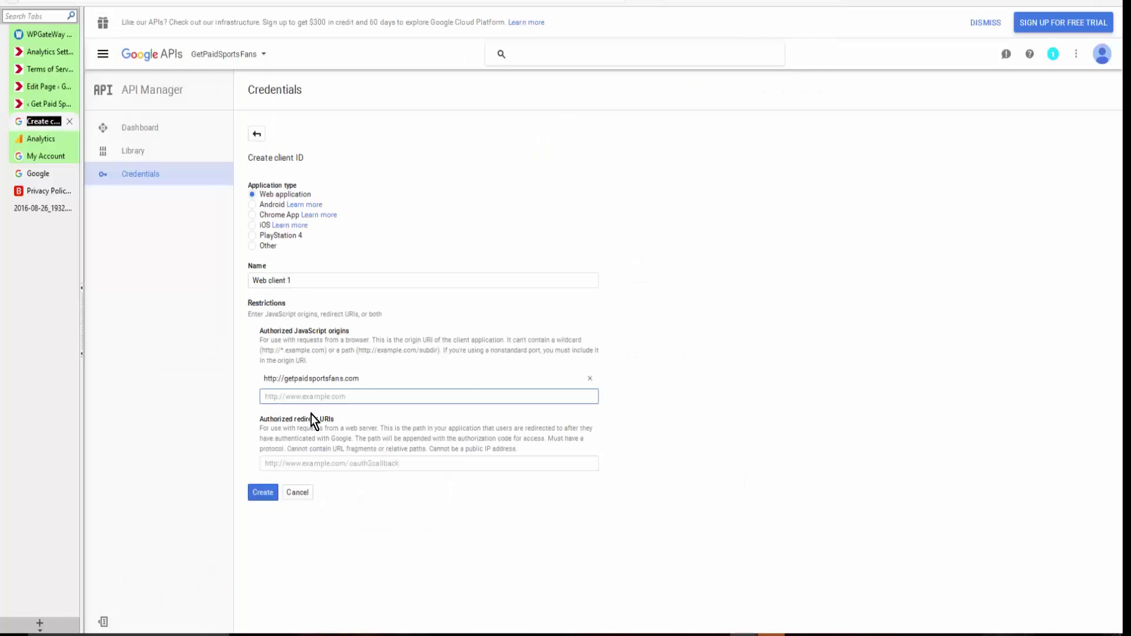
{"action": "left_click", "coordinate": [298, 464]}
{"action": "key", "text": "ctrl+v"}
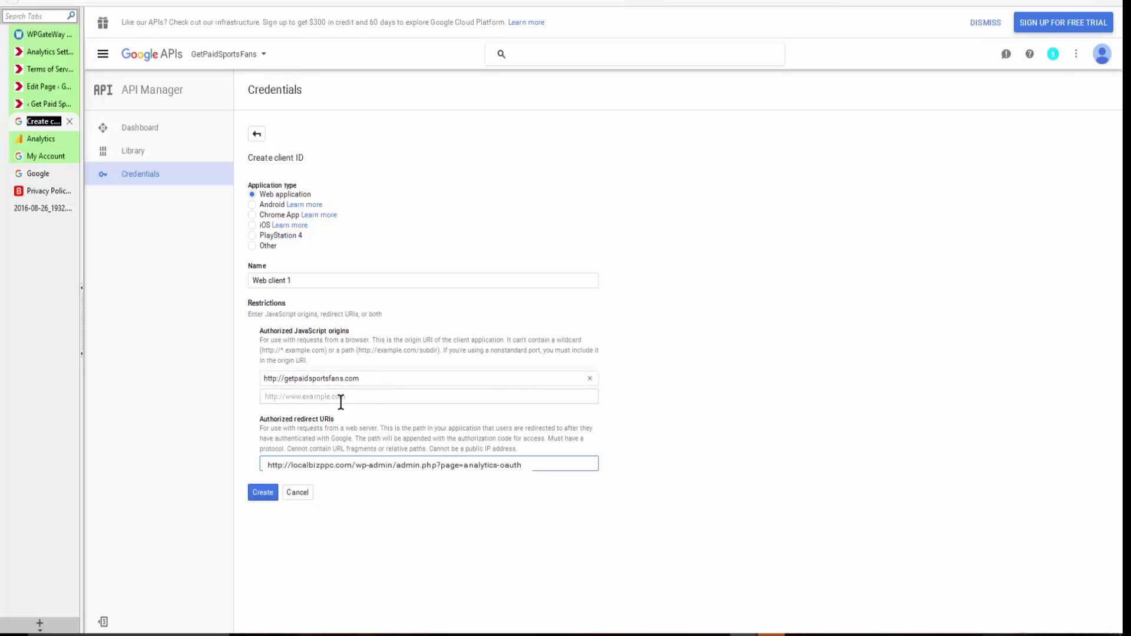
Step: Create the Web client 1 OAuth client ID and dismiss the resulting client credentials
{"action": "left_click", "coordinate": [262, 501]}
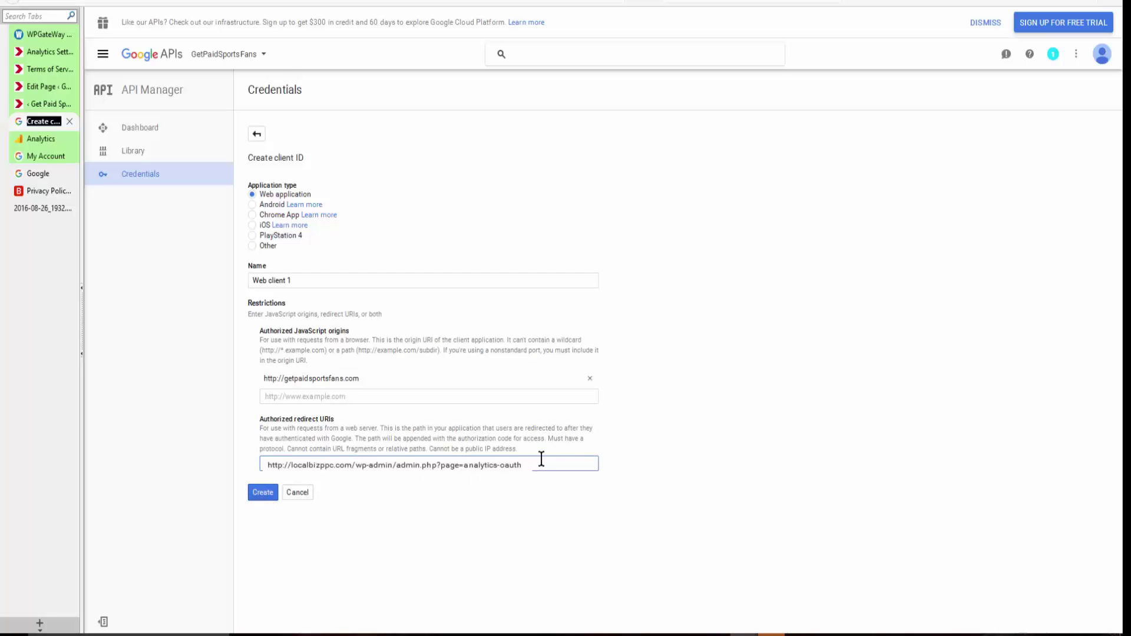
{"action": "left_click", "coordinate": [263, 493]}
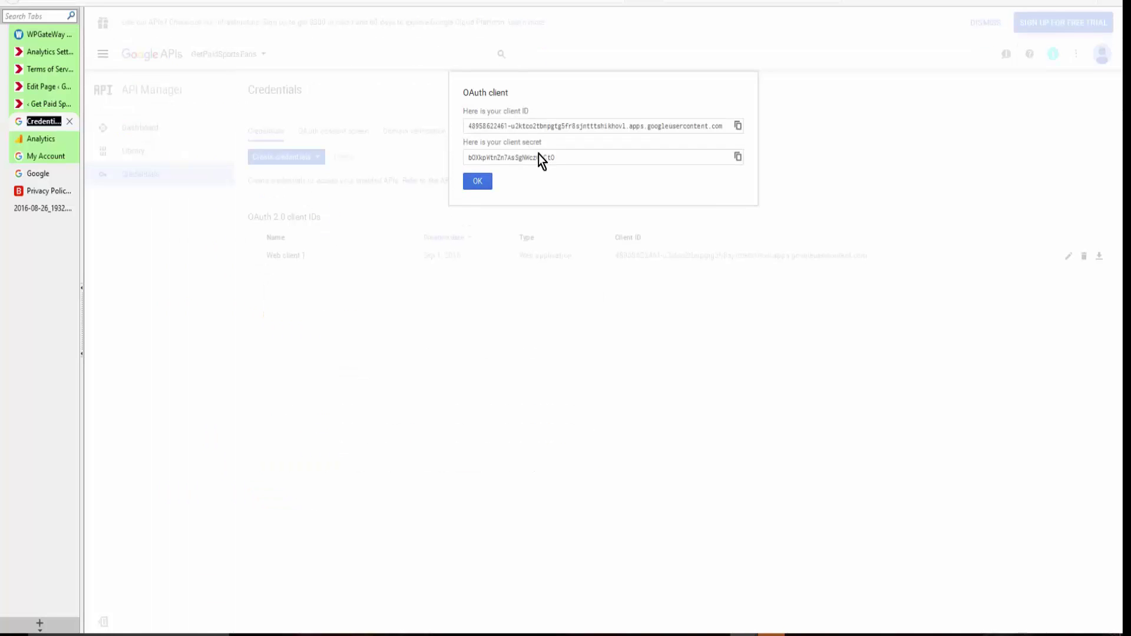
{"action": "left_click", "coordinate": [480, 186]}
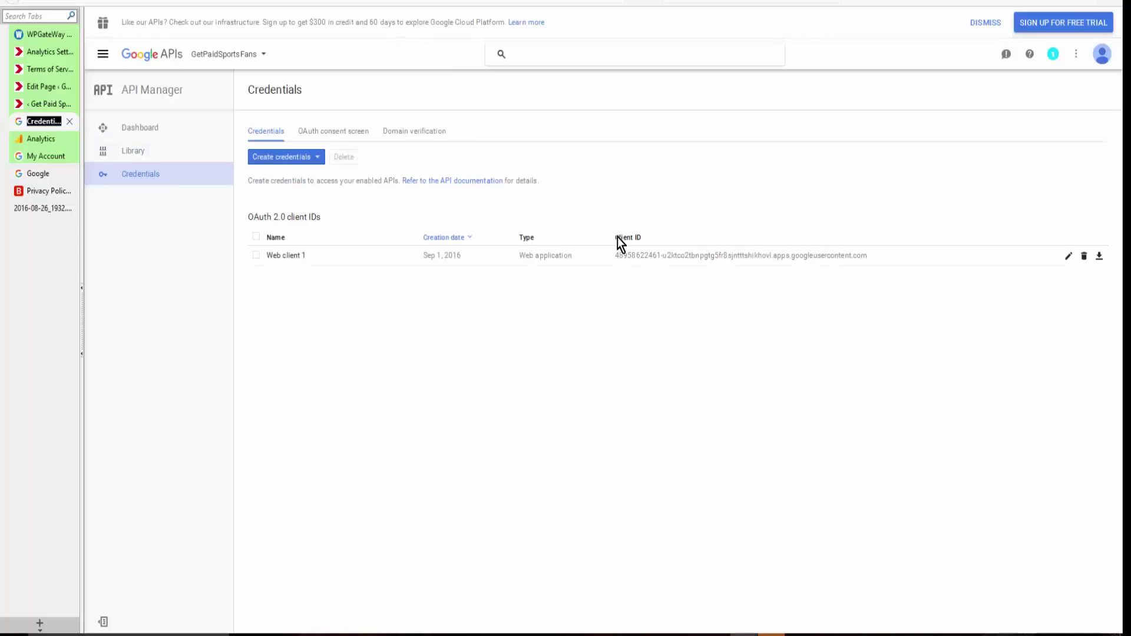
Step: Download Web client 1's JSON authorization file and save it to the Desktop under its suggested name
{"action": "left_click", "coordinate": [1100, 257]}
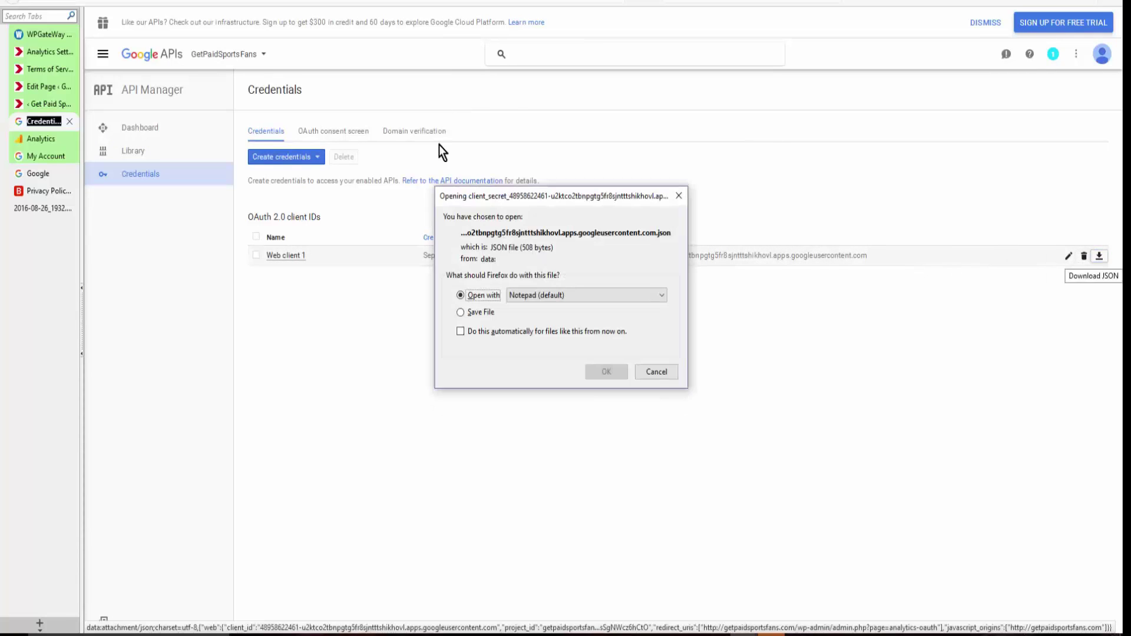
{"action": "left_click", "coordinate": [460, 313]}
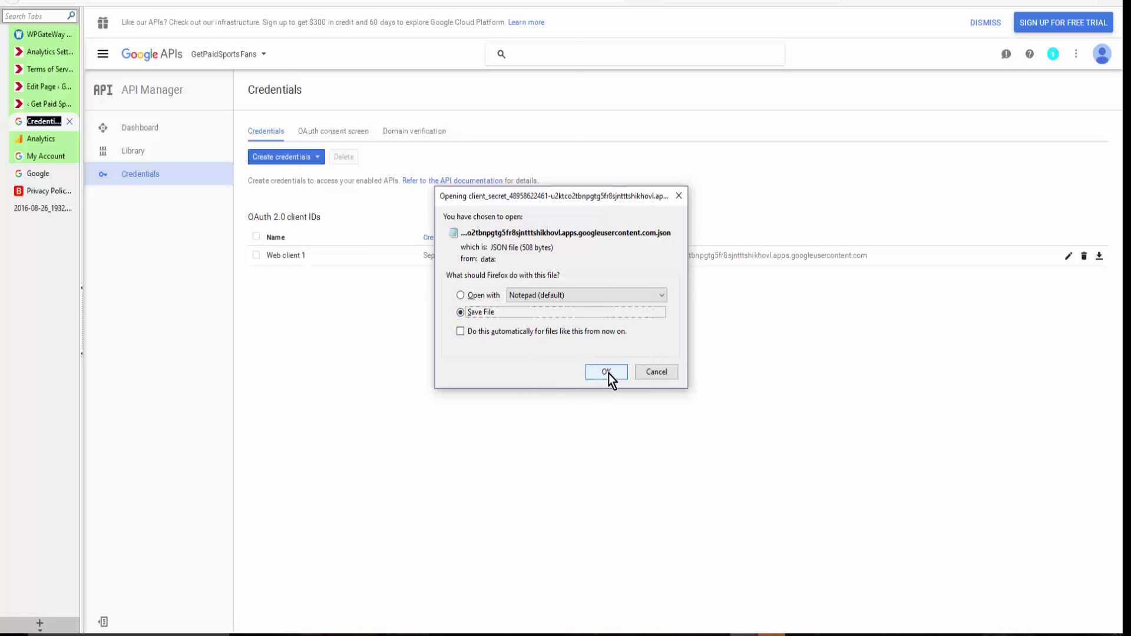
{"action": "left_click", "coordinate": [607, 372]}
{"action": "scroll", "coordinate": [88, 252], "scroll_direction": "down", "scroll_amount": 3}
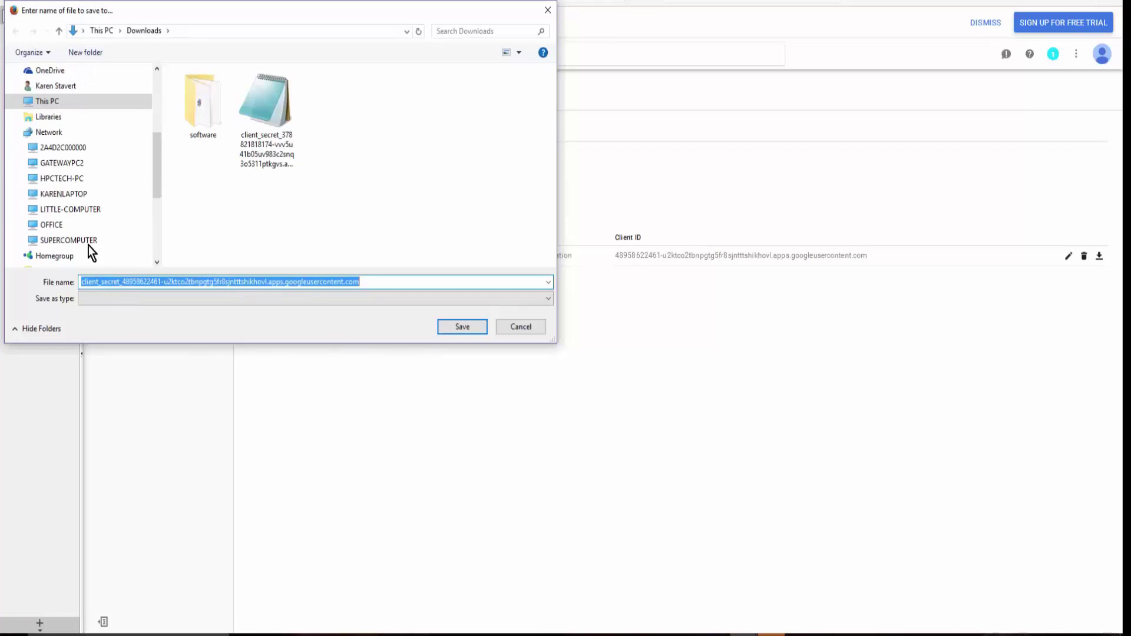
{"action": "scroll", "coordinate": [121, 74], "scroll_direction": "up", "scroll_amount": 5}
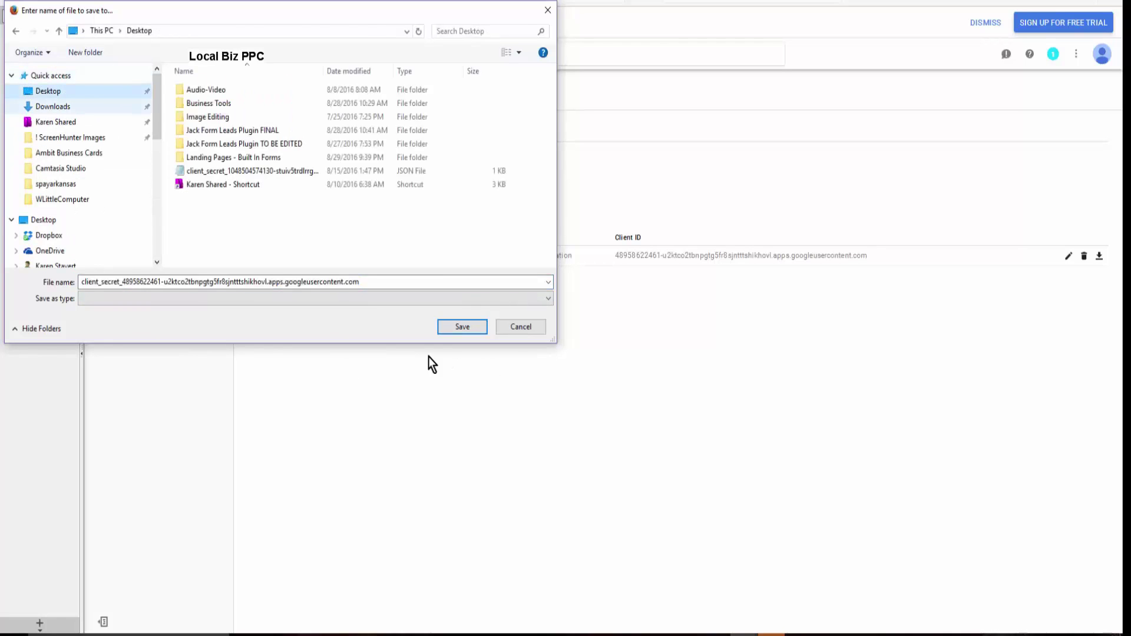
{"action": "left_click", "coordinate": [463, 326]}
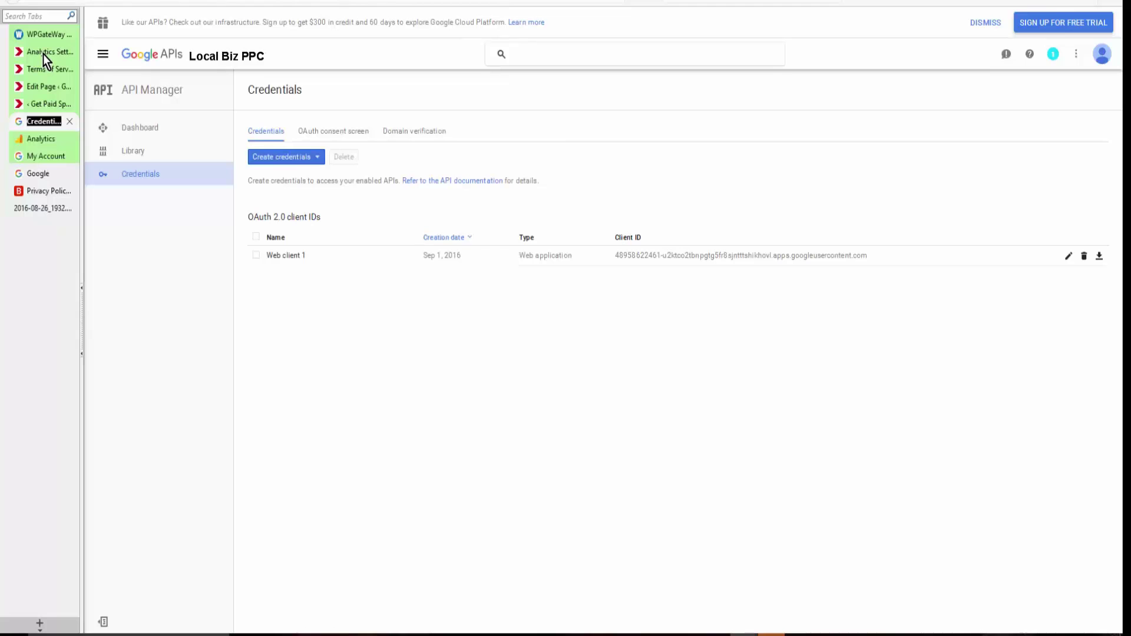
Step: Submit the saved JSON as the Client Id File in the WordPress analytics settings and allow Local Biz PPC to view the Google Analytics data
{"action": "left_click", "coordinate": [42, 52]}
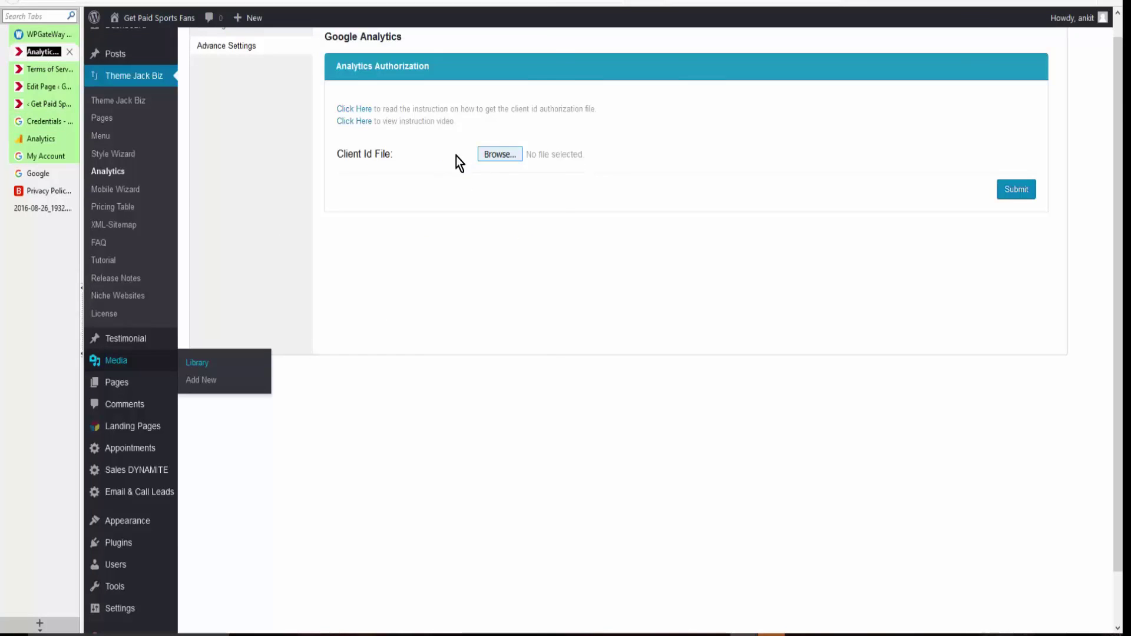
{"action": "left_click", "coordinate": [492, 154]}
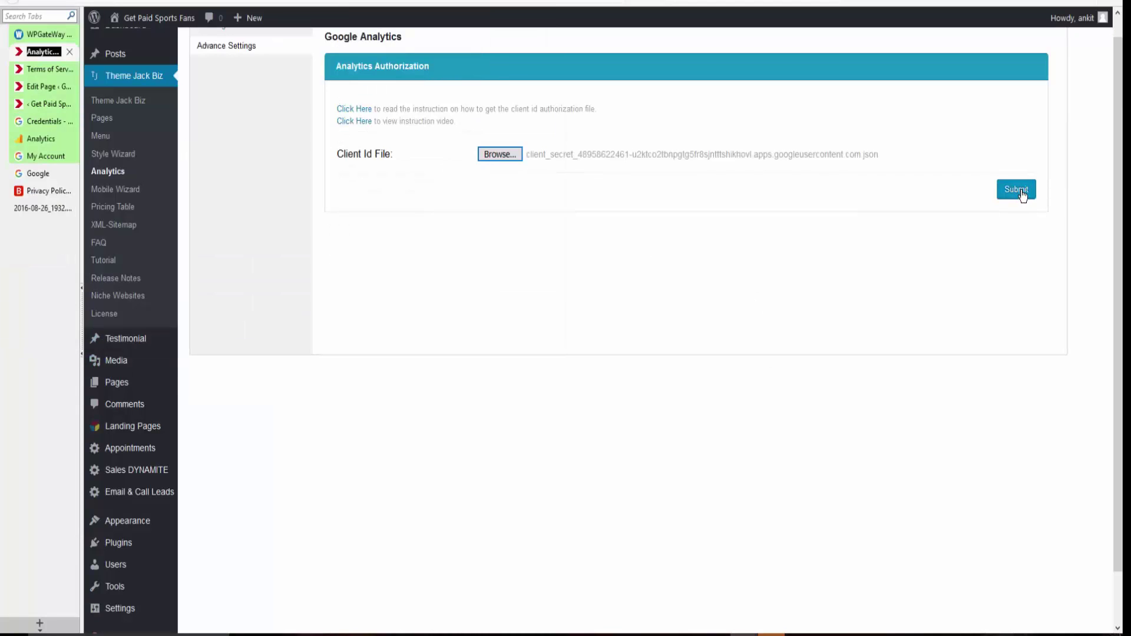
{"action": "left_click", "coordinate": [1023, 194]}
{"action": "left_click", "coordinate": [397, 287]}
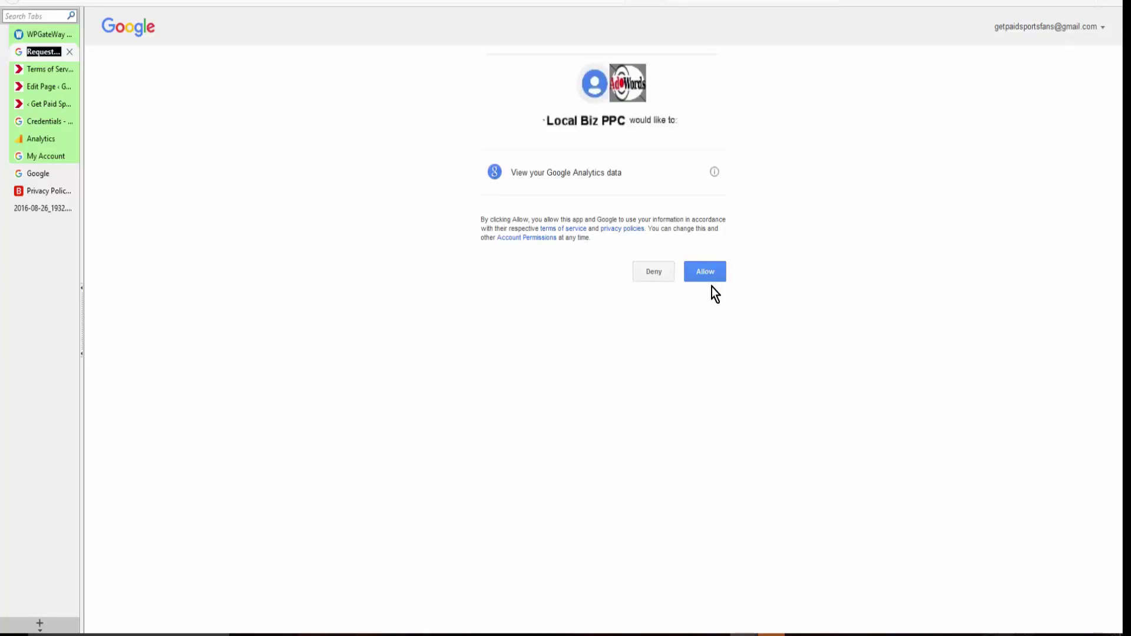
{"action": "left_click", "coordinate": [705, 270]}
Step: Set the analytic details to account localbizppc.com, property localbizppc.com and view All Web Site Data, and submit them
{"action": "left_click", "coordinate": [588, 284]}
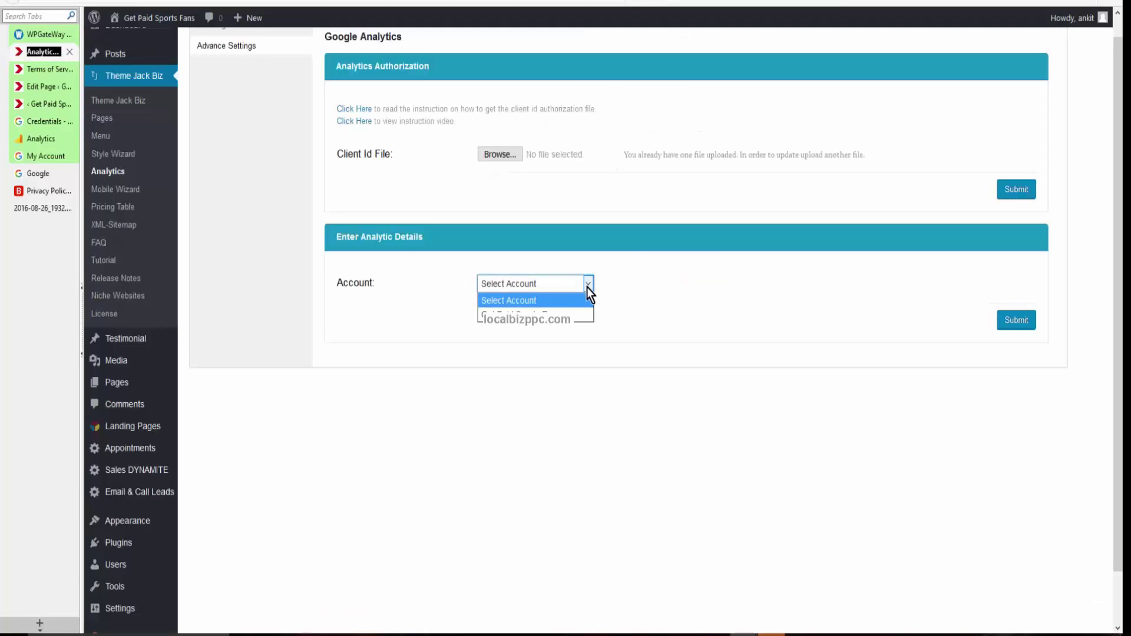
{"action": "left_click", "coordinate": [557, 317]}
{"action": "left_click", "coordinate": [560, 323]}
{"action": "left_click", "coordinate": [561, 355]}
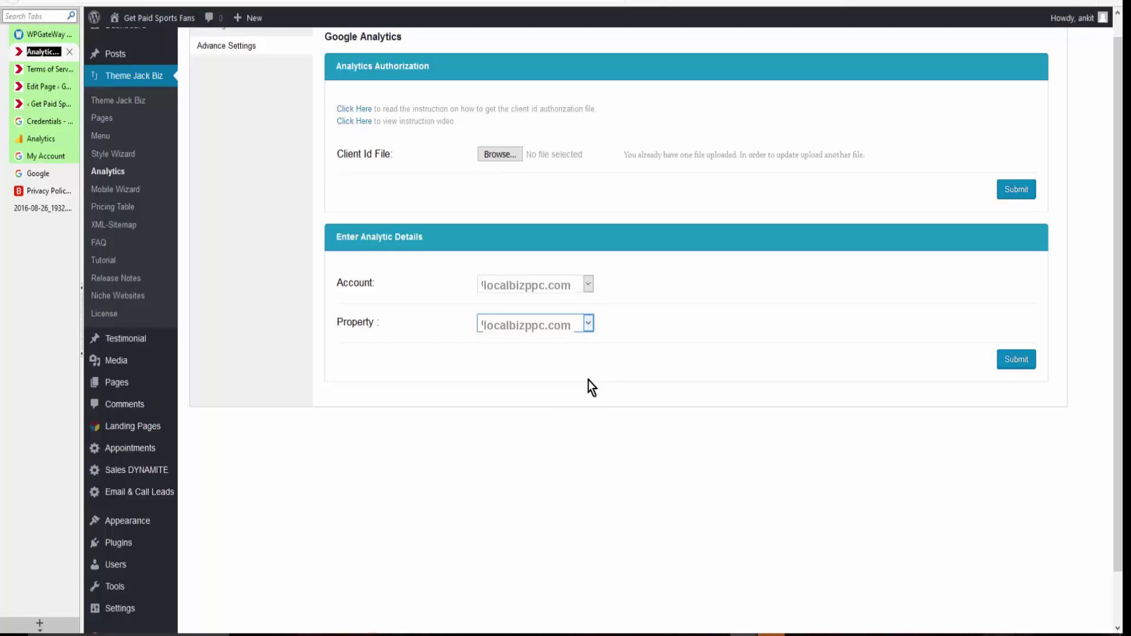
{"action": "left_click", "coordinate": [589, 364]}
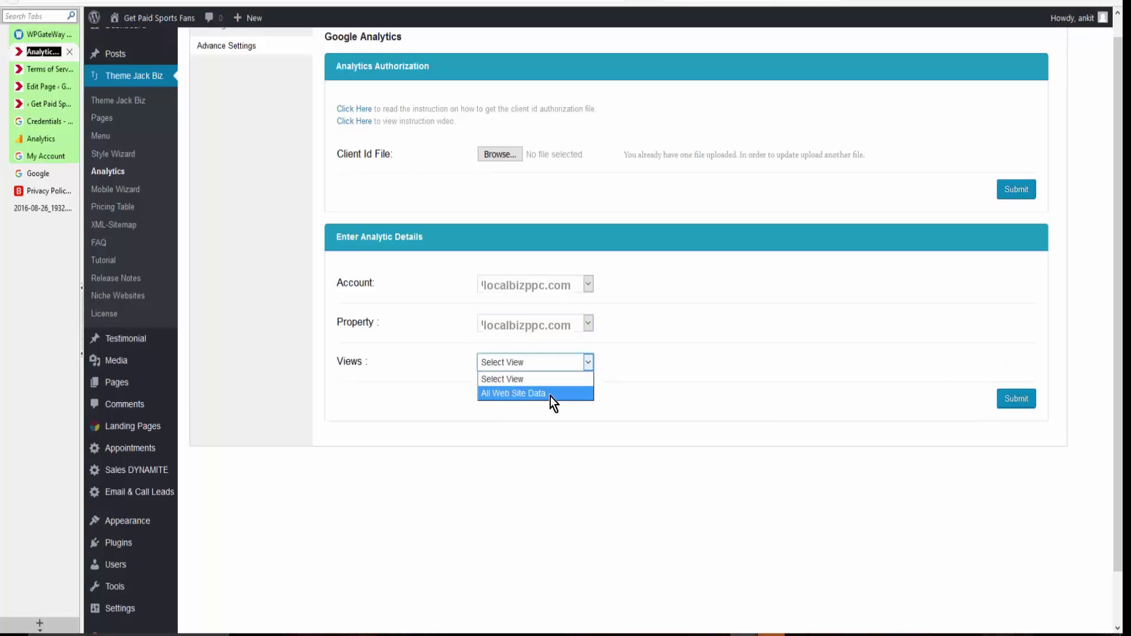
{"action": "left_click", "coordinate": [550, 394]}
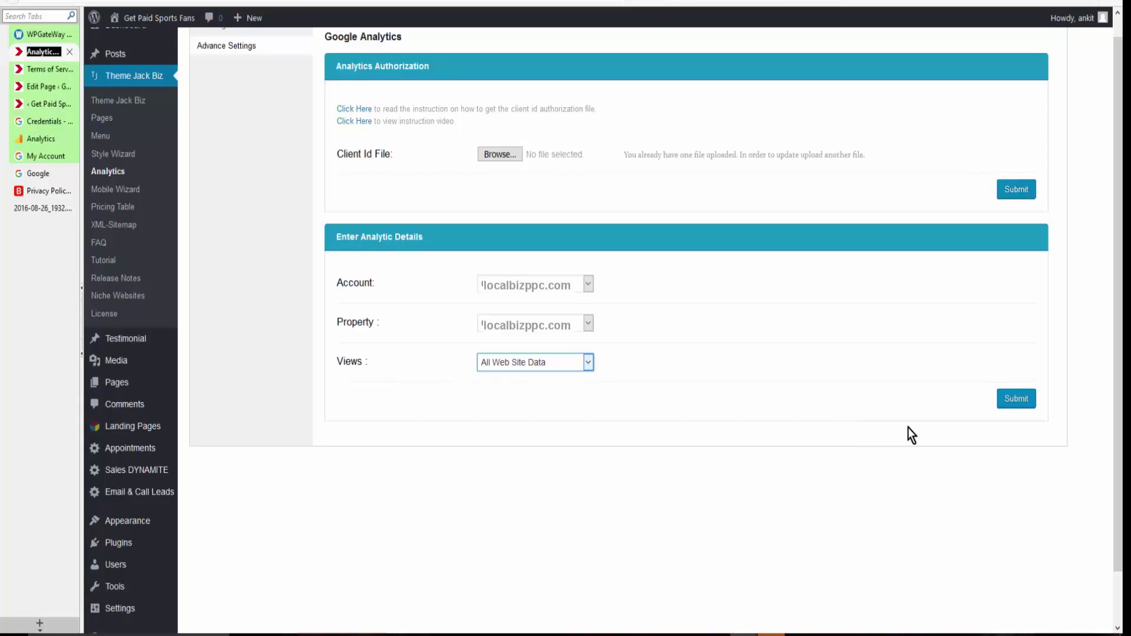
{"action": "left_click", "coordinate": [1020, 400]}
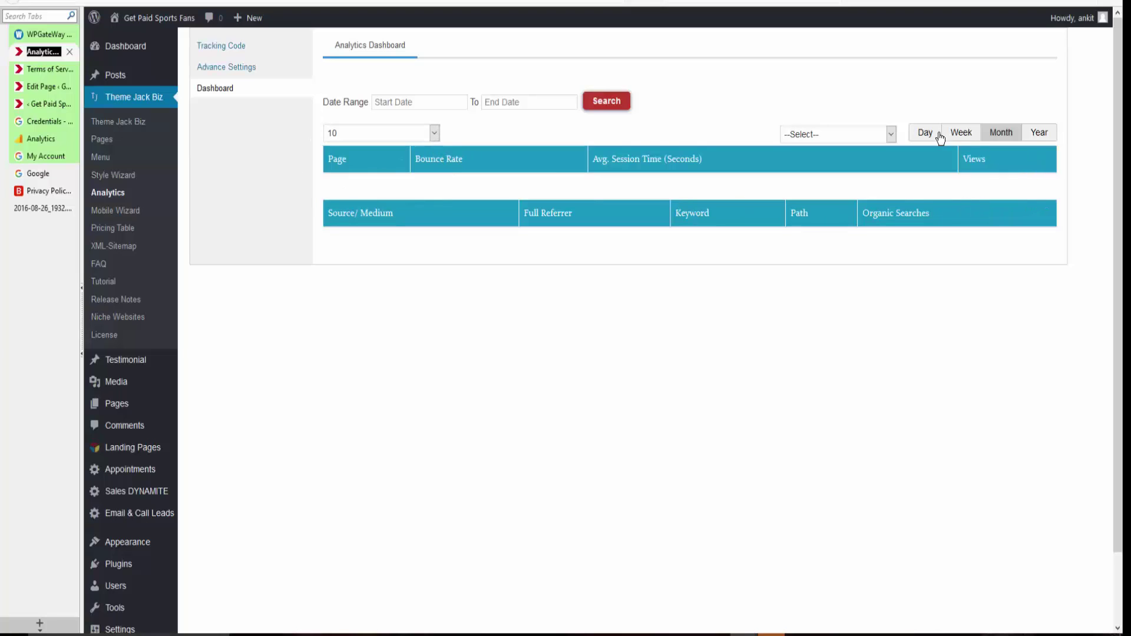
{"action": "left_click", "coordinate": [891, 134]}
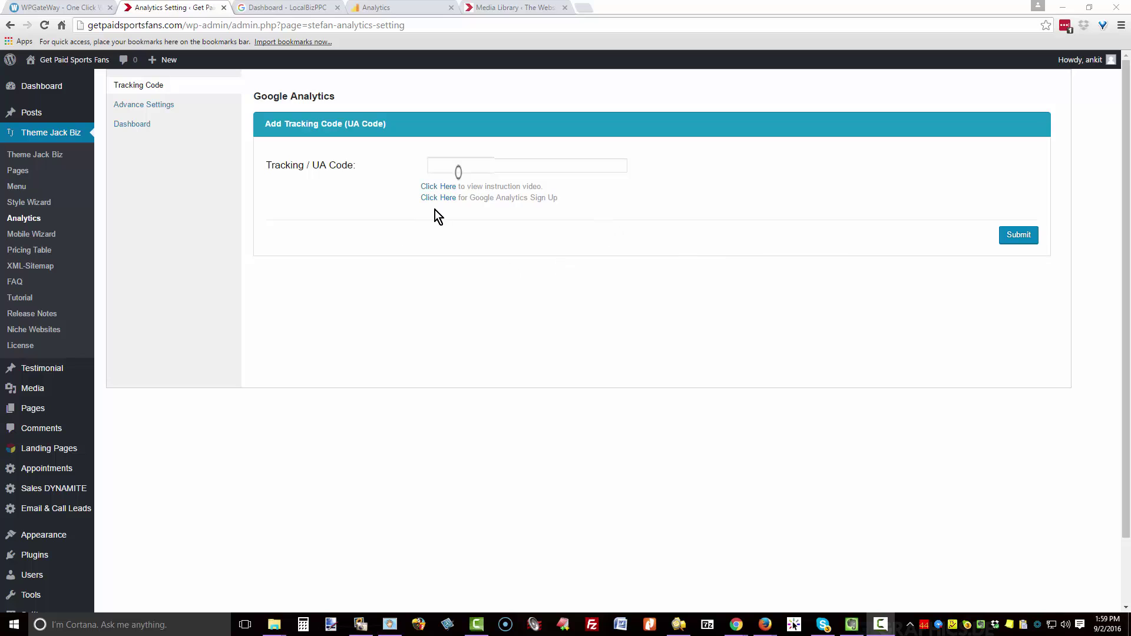
Step: Follow the Google Analytics sign-up link from the Tracking / UA Code settings and start signing up for a new account
{"action": "left_click", "coordinate": [495, 165]}
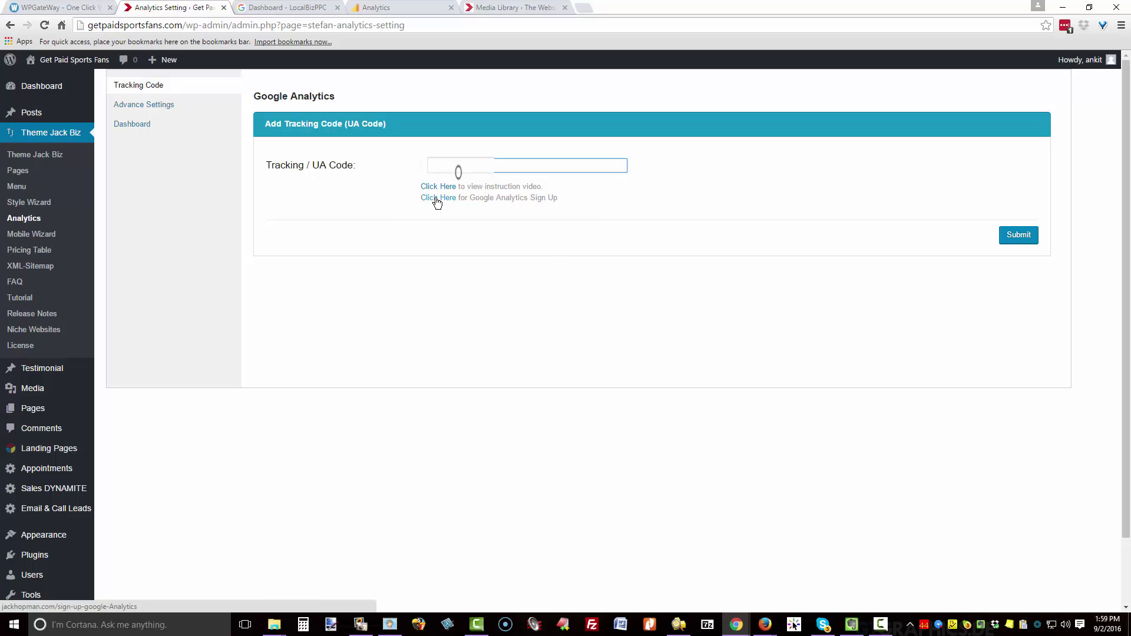
{"action": "left_click", "coordinate": [436, 202]}
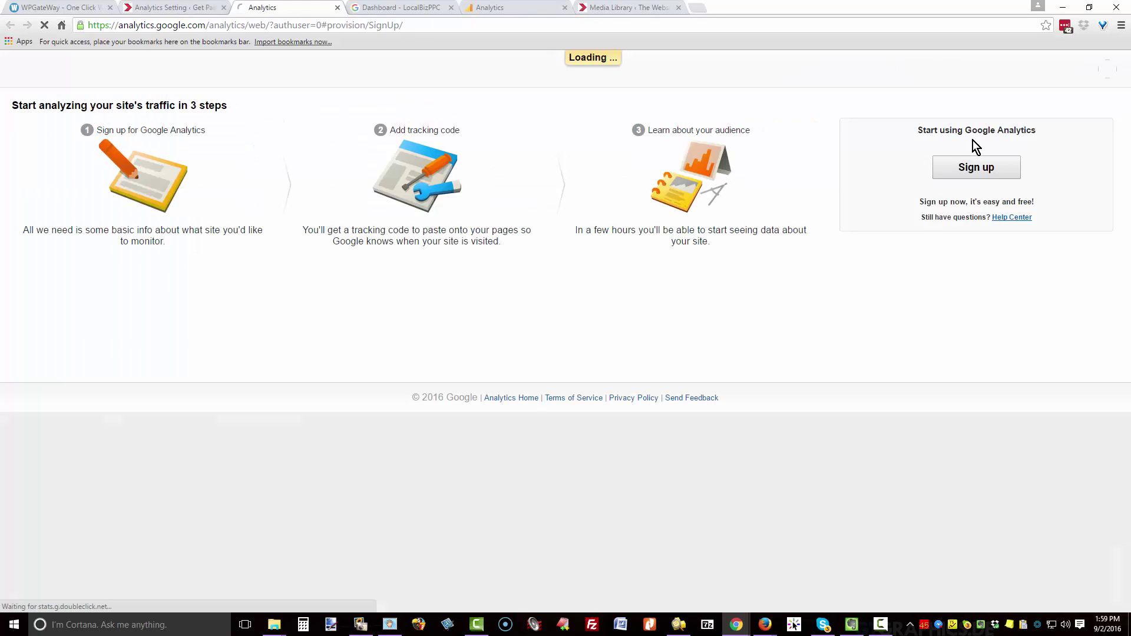
{"action": "left_click", "coordinate": [972, 165]}
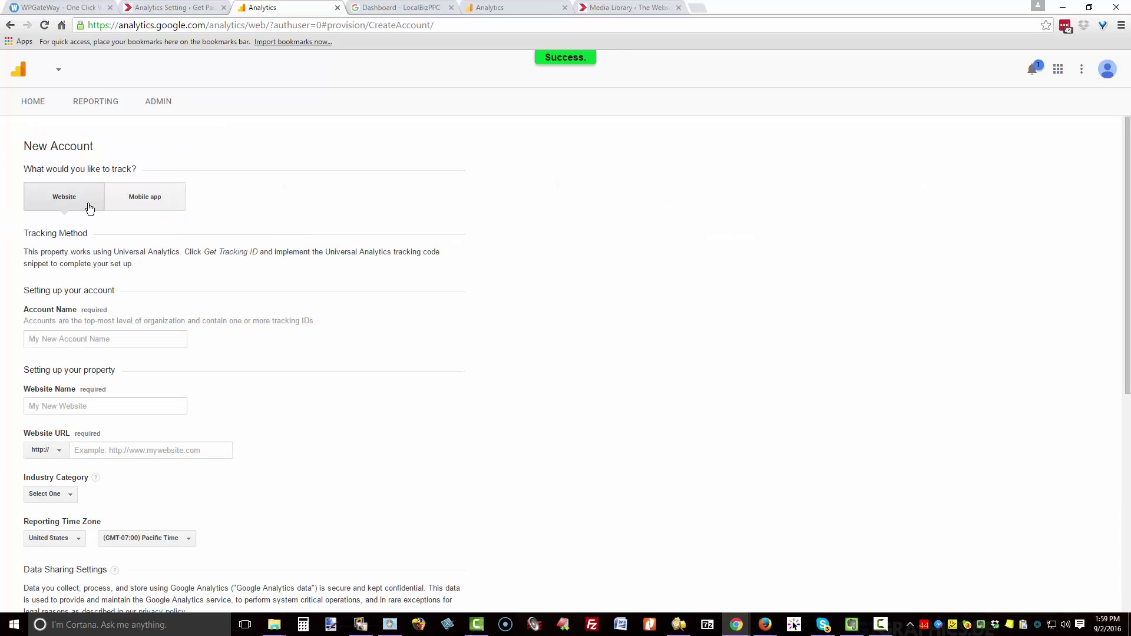
Step: Name the account and website Get Paid Sports Fans, with URL getpaidsportsfans.com, industry category Games and reporting time zone (GMT-05:00) Central Time
{"action": "left_click", "coordinate": [82, 339]}
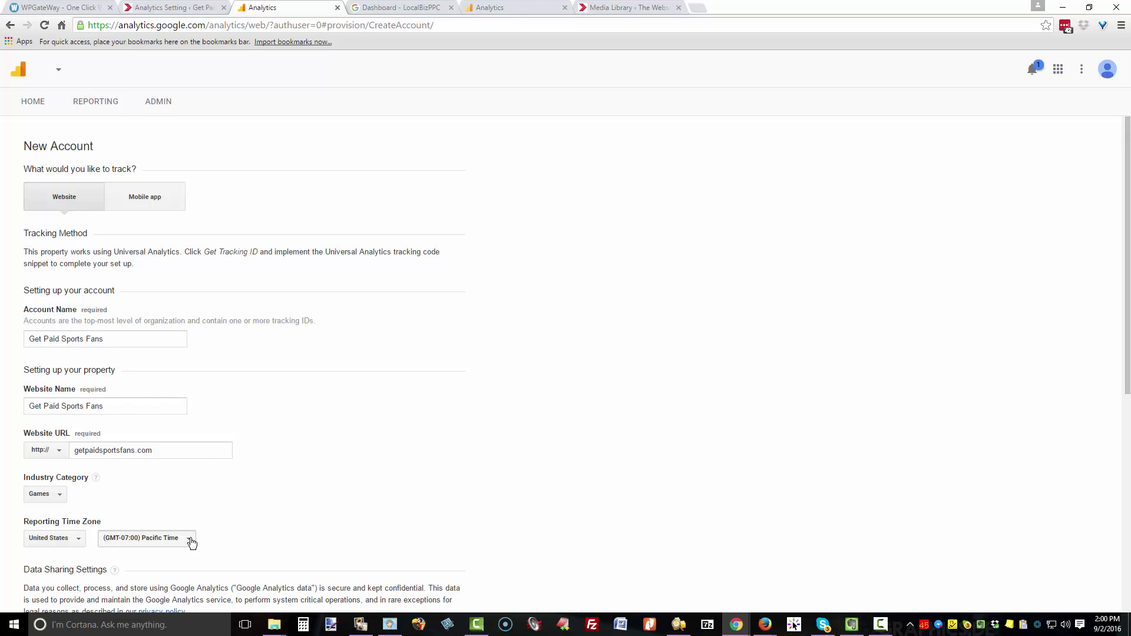
{"action": "left_click", "coordinate": [187, 539]}
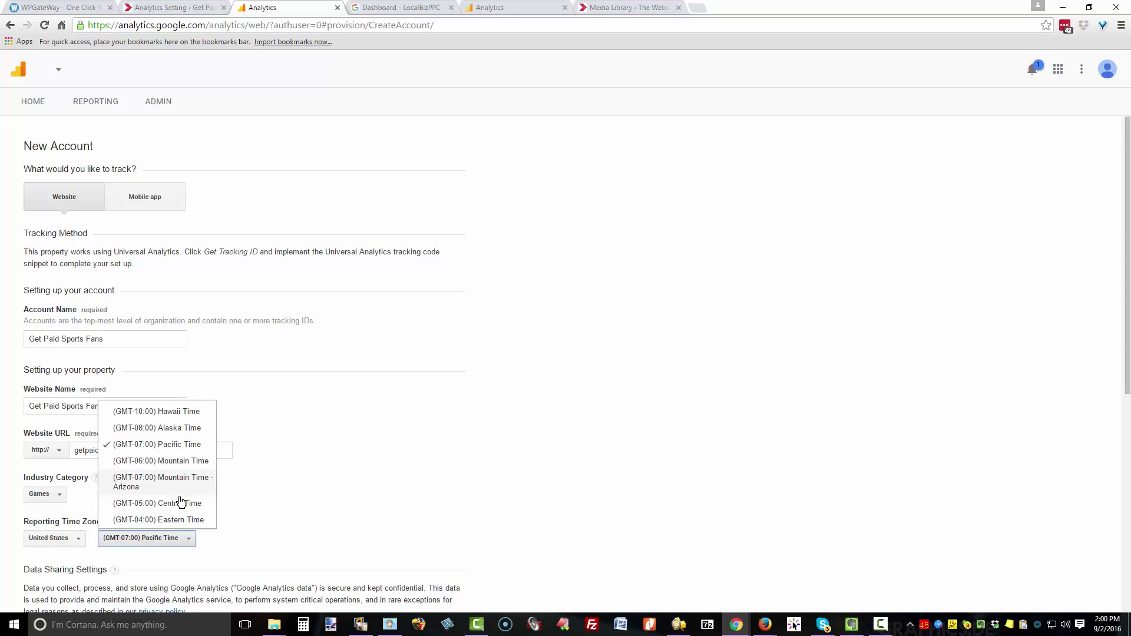
{"action": "left_click", "coordinate": [156, 504]}
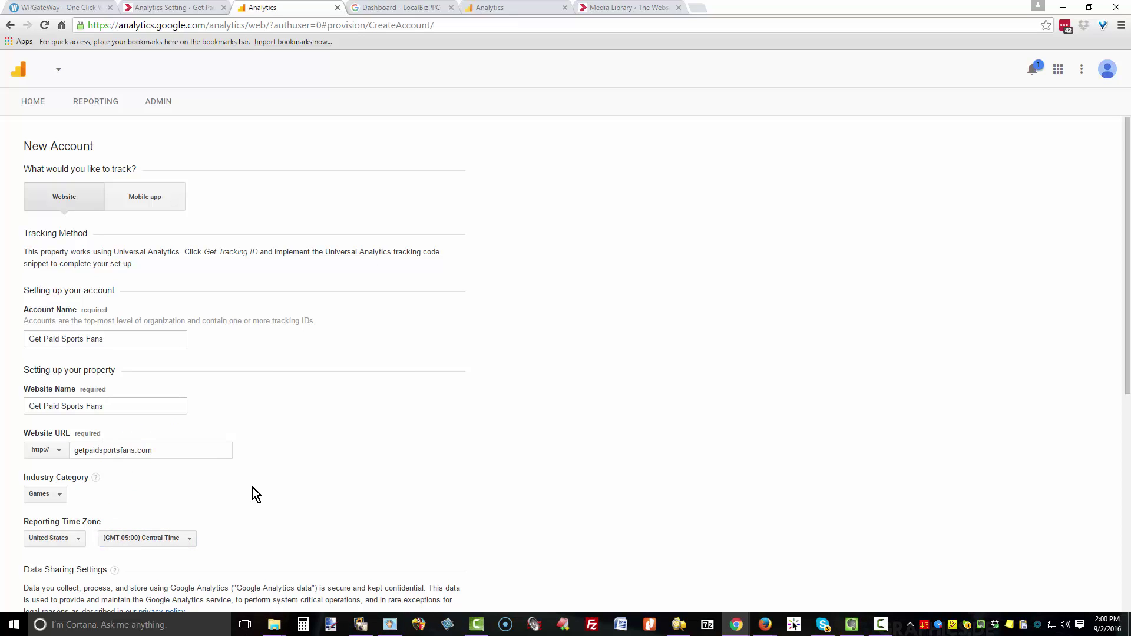
Step: Request the tracking ID with all data sharing options kept, and accept the Google Analytics Terms of Service for the United States
{"action": "scroll", "coordinate": [254, 495], "scroll_direction": "down", "scroll_amount": 3}
{"action": "scroll", "coordinate": [273, 498], "scroll_direction": "down", "scroll_amount": 3}
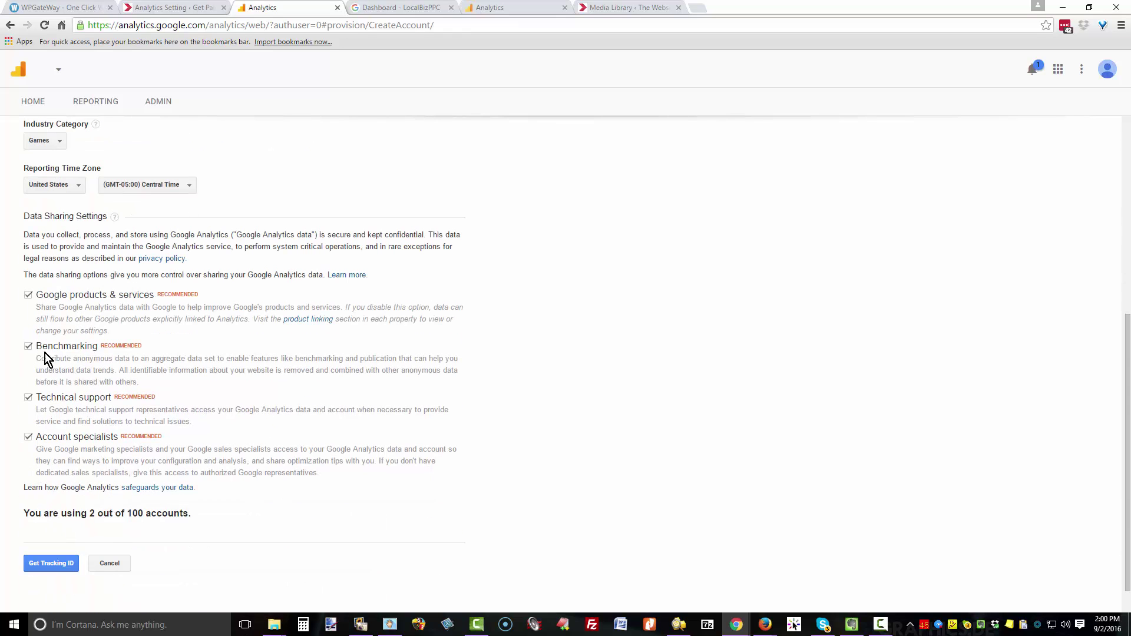
{"action": "left_click", "coordinate": [49, 564]}
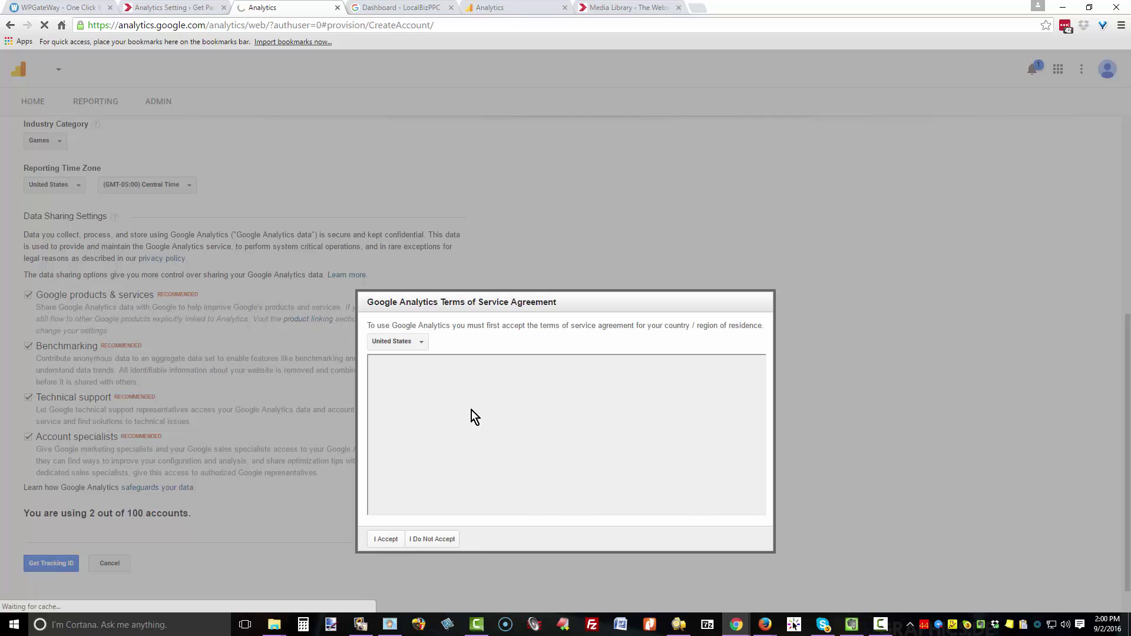
{"action": "left_click_drag", "start_coordinate": [763, 363], "coordinate": [730, 529]}
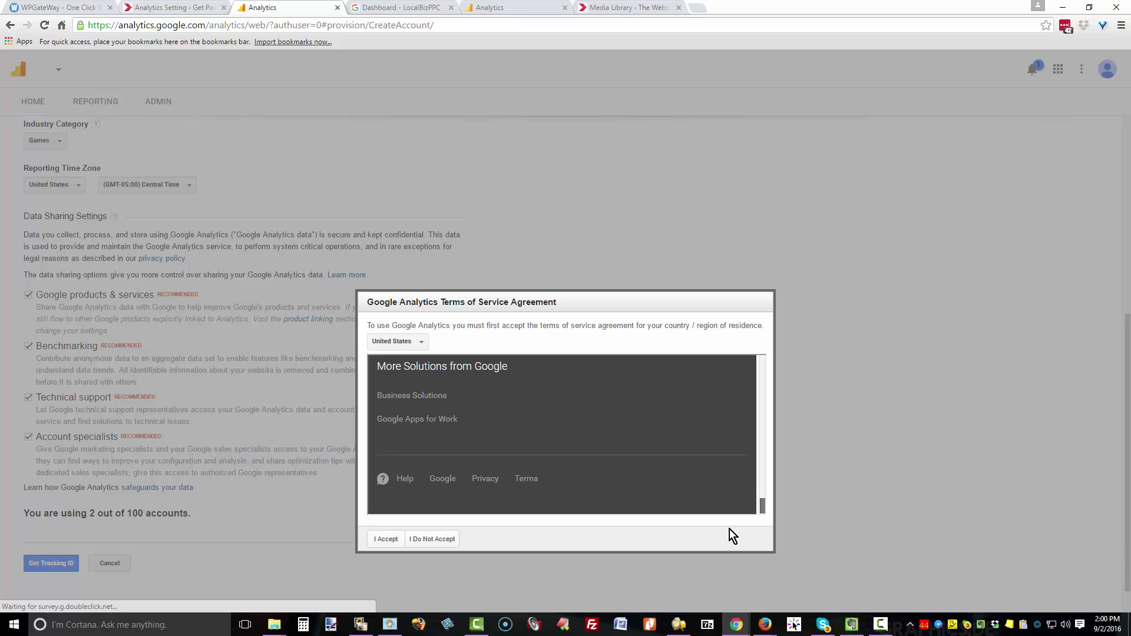
{"action": "left_click", "coordinate": [384, 540]}
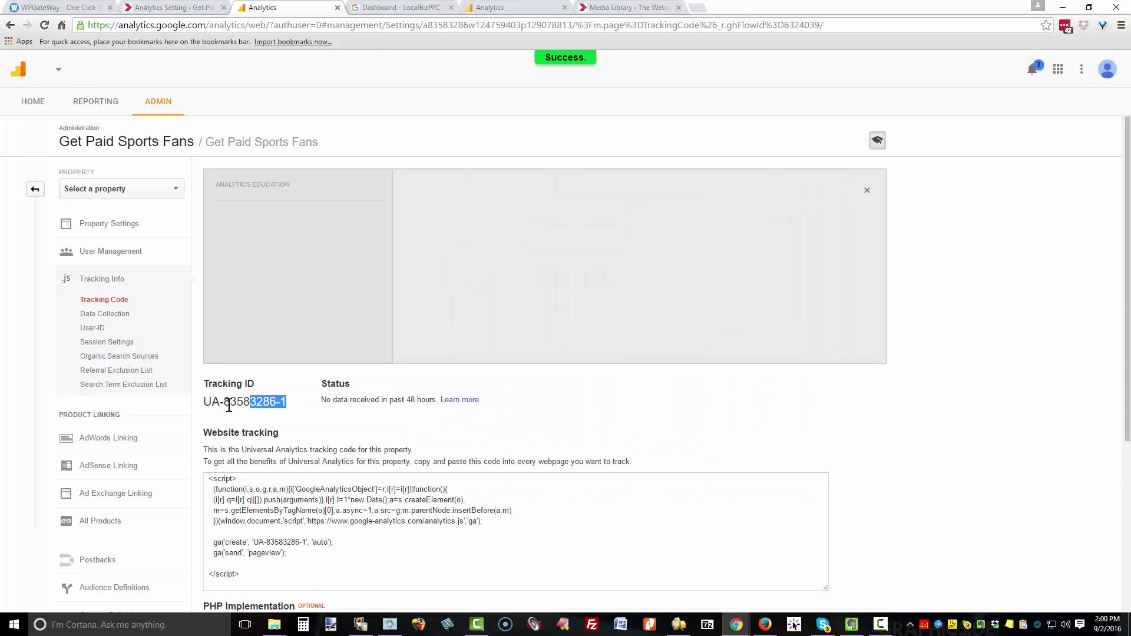
Step: Copy the new property's tracking ID into the Tracking / UA Code field of the WordPress analytics settings and submit it
{"action": "left_click_drag", "start_coordinate": [228, 406], "coordinate": [204, 401]}
{"action": "key", "text": "ctrl+c"}
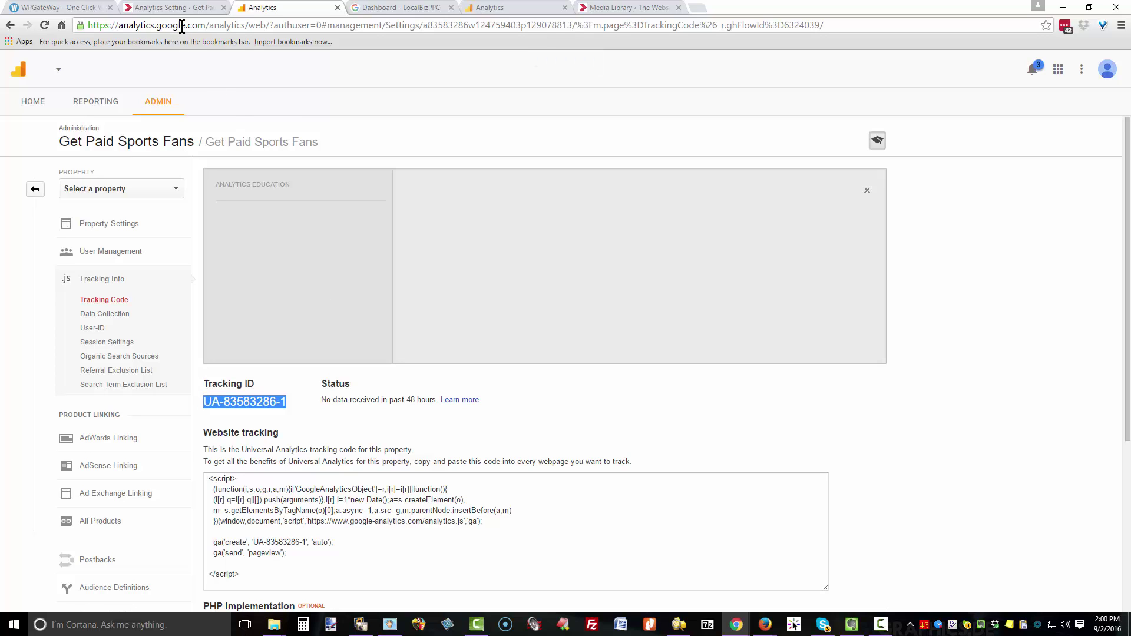
{"action": "left_click", "coordinate": [157, 11]}
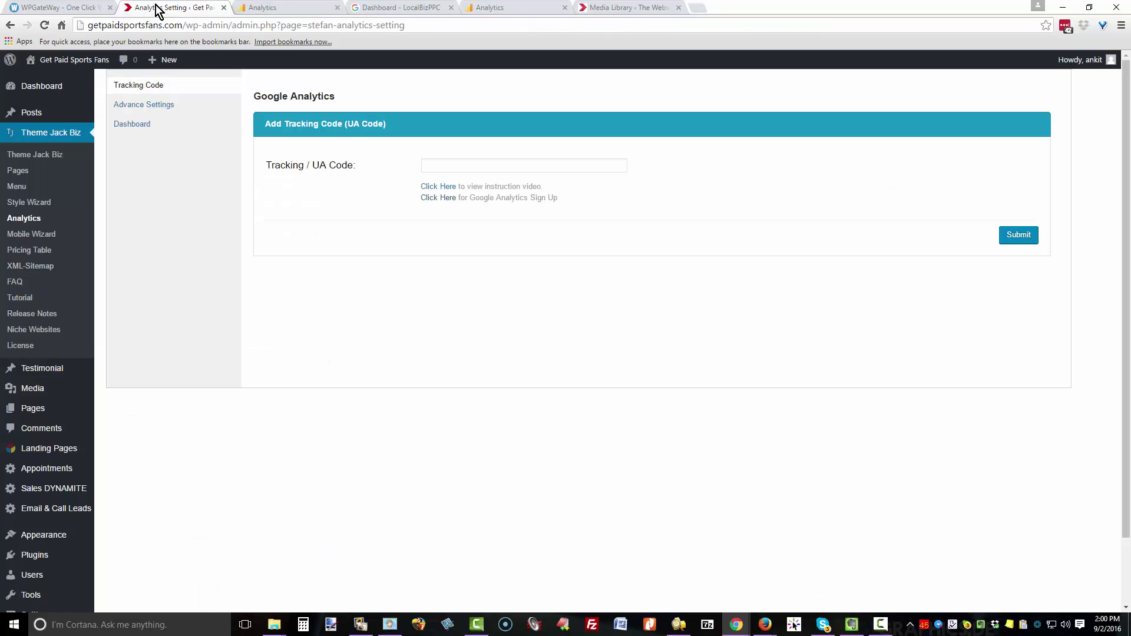
{"action": "left_click", "coordinate": [455, 164]}
{"action": "key", "text": "ctrl+v"}
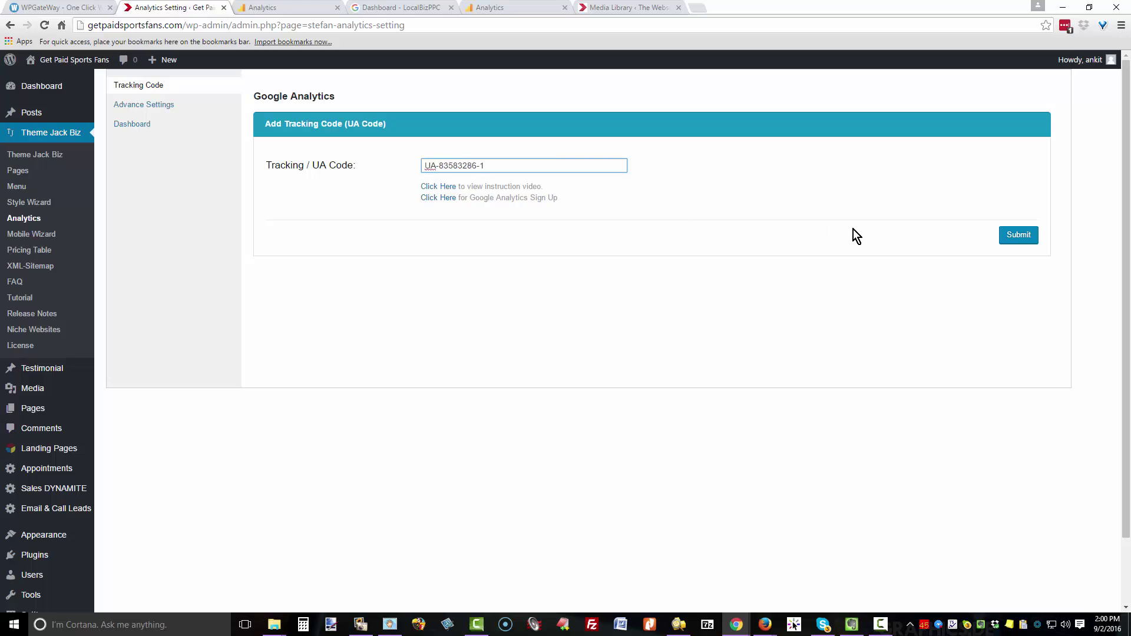
{"action": "left_click", "coordinate": [1029, 237]}
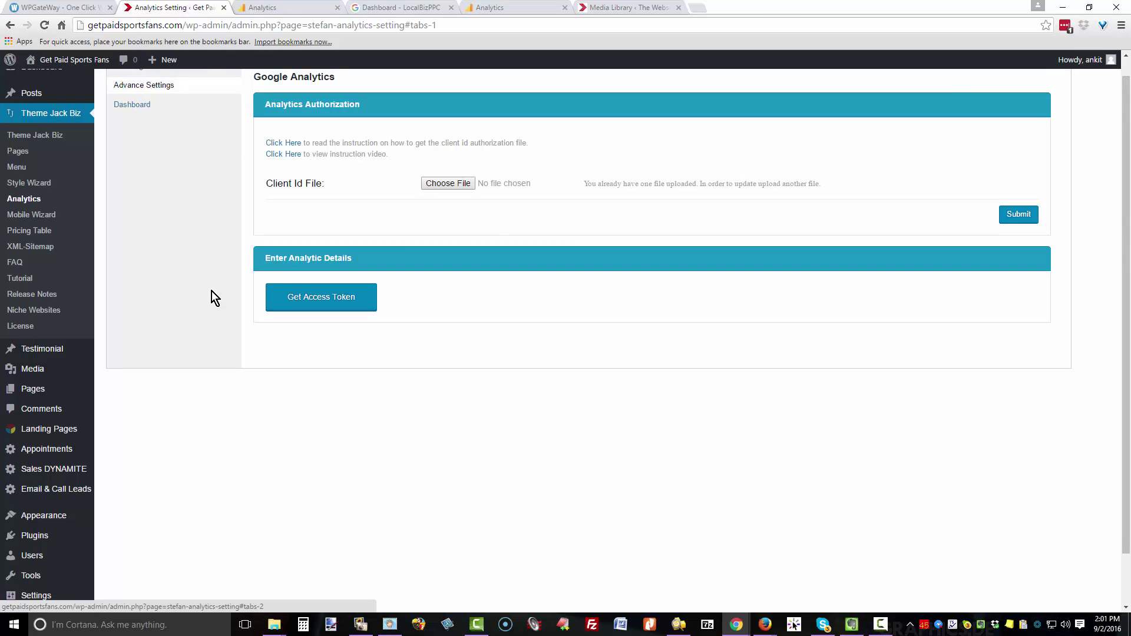
Step: Go to the Developers Console through the client ID authorization file instructions and create a project named Get Paid Sport Fans
{"action": "left_click", "coordinate": [282, 148]}
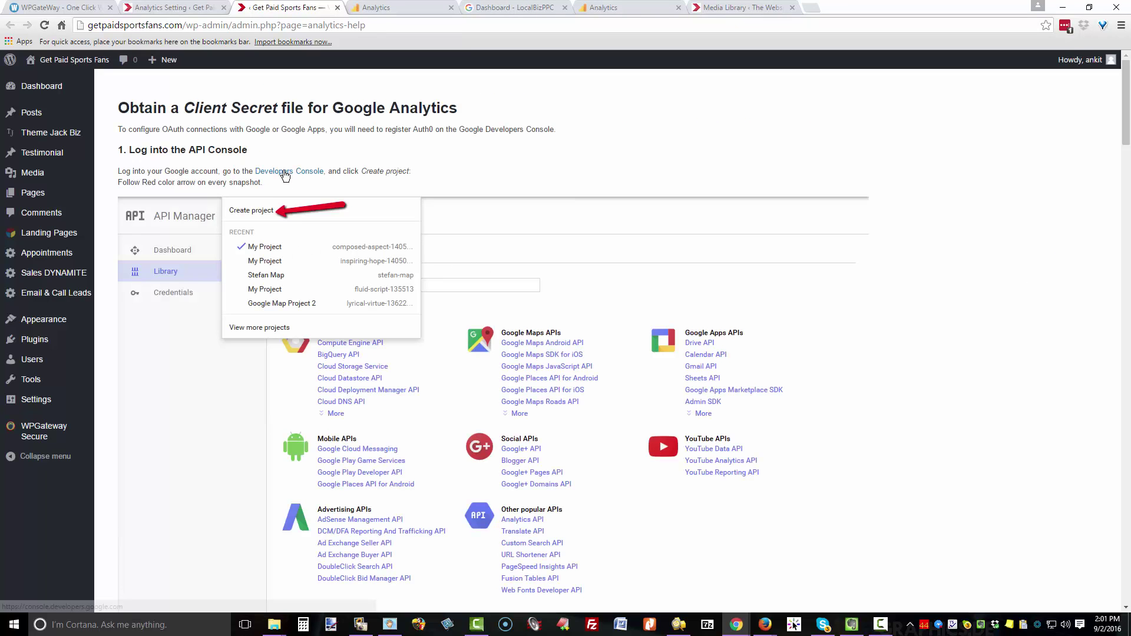
{"action": "left_click", "coordinate": [285, 176]}
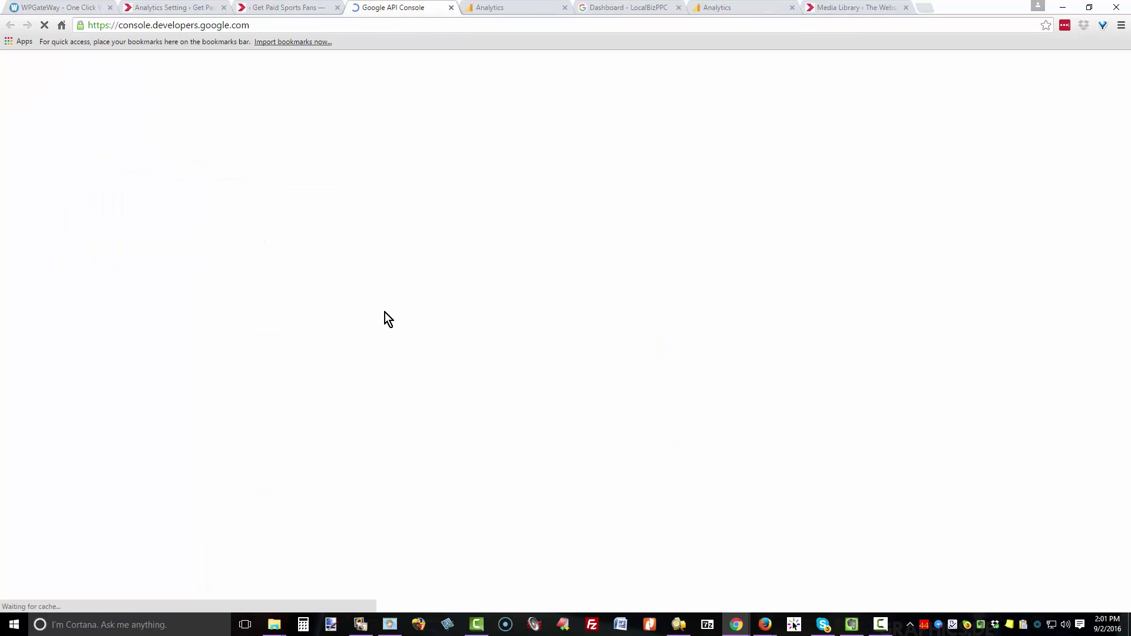
{"action": "left_click", "coordinate": [178, 93]}
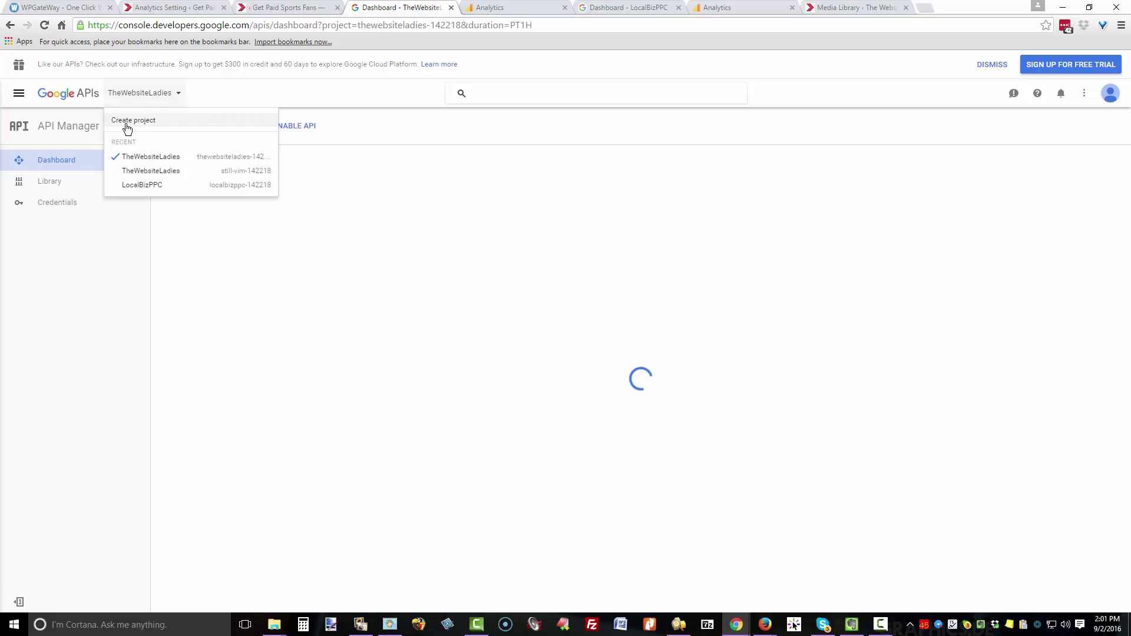
{"action": "left_click", "coordinate": [127, 125]}
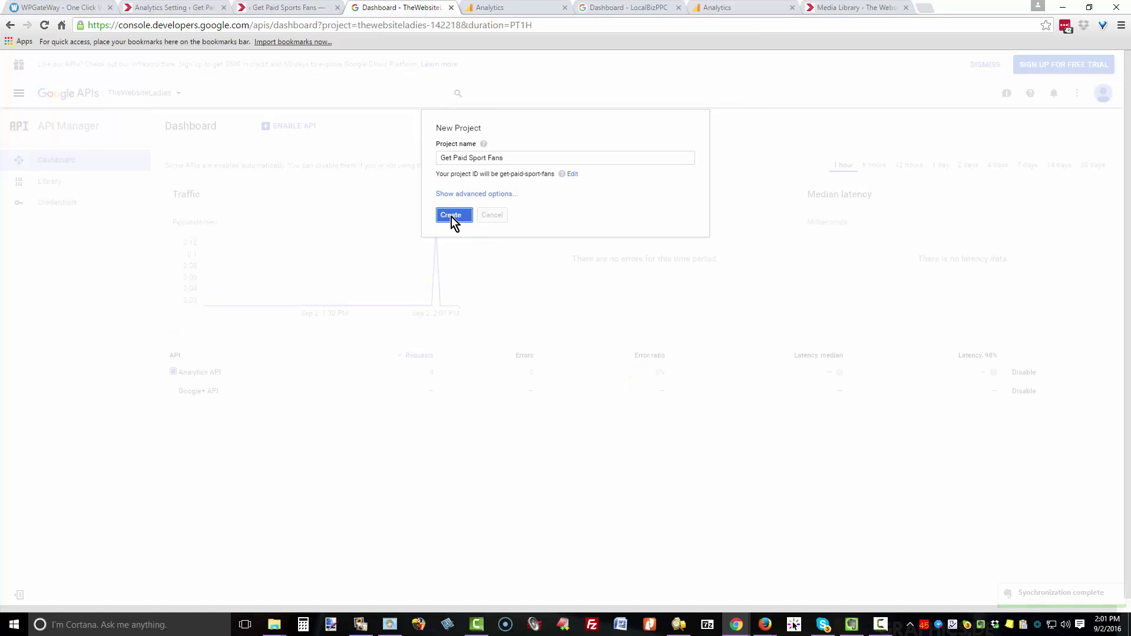
Step: Finish creating the Get Paid Sport Fans project and enable the Google+ API and the Analytics API for it
{"action": "left_click", "coordinate": [452, 216]}
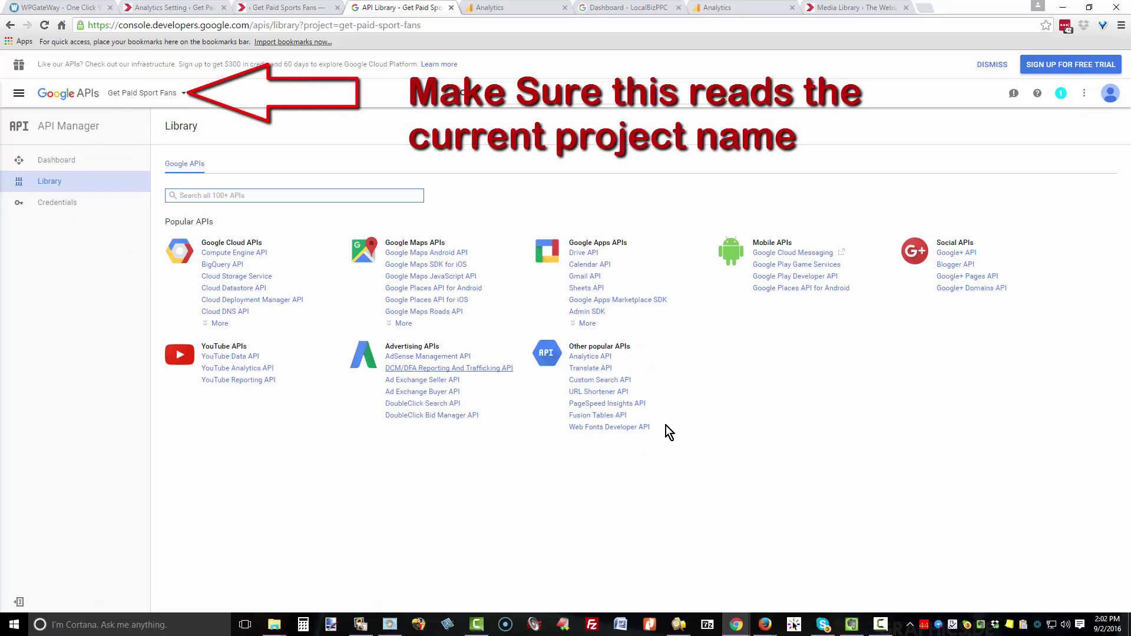
{"action": "left_click", "coordinate": [960, 257]}
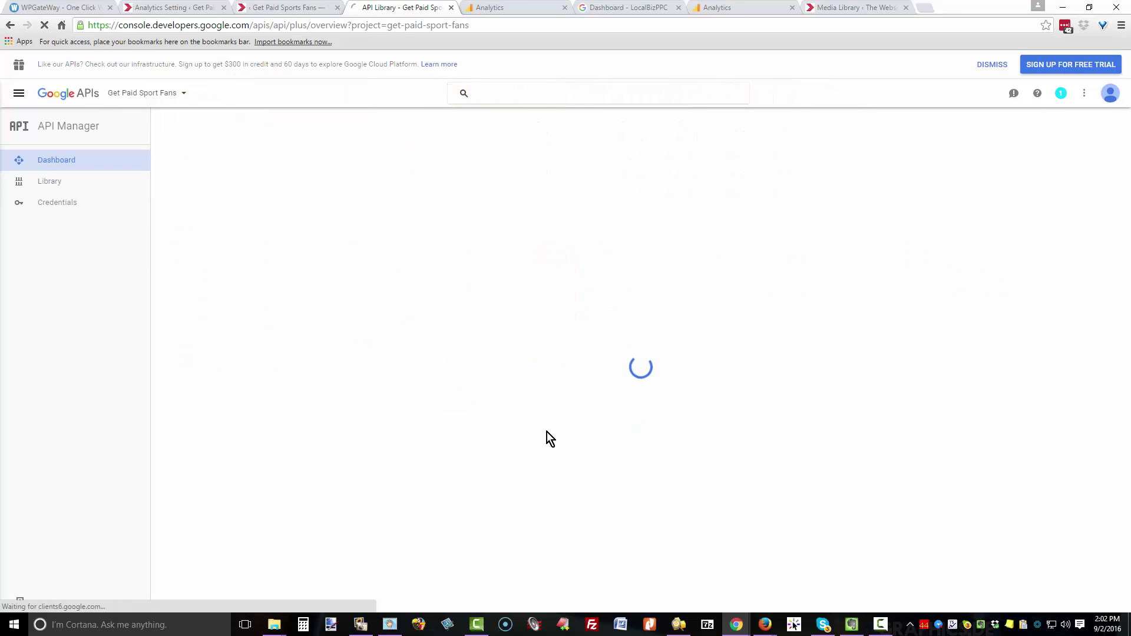
{"action": "left_click", "coordinate": [315, 127]}
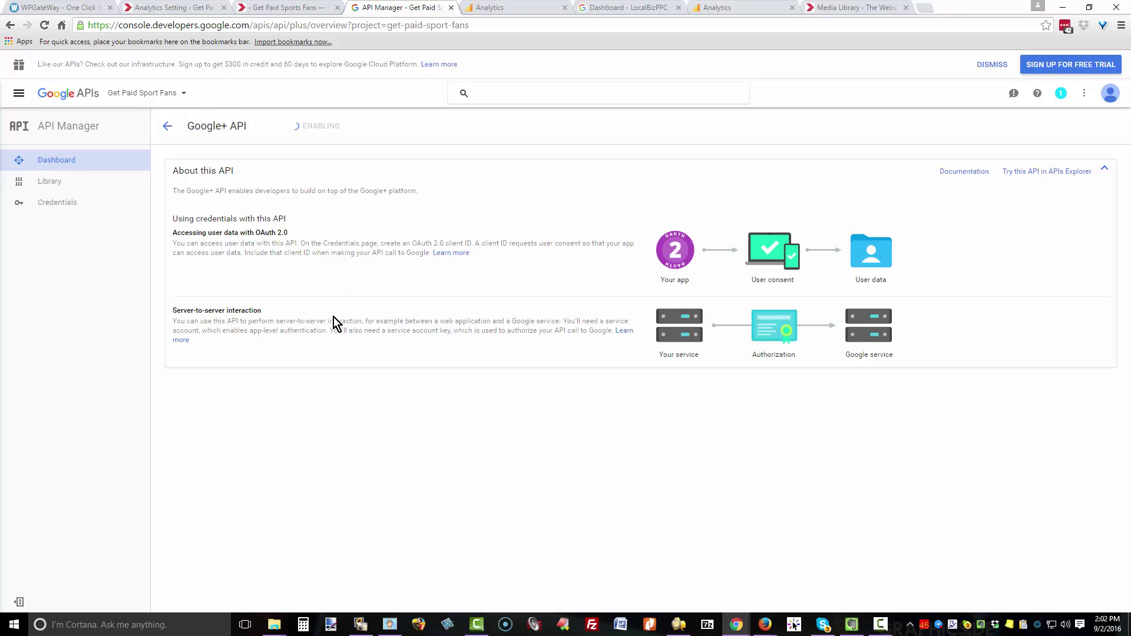
{"action": "left_click", "coordinate": [169, 128]}
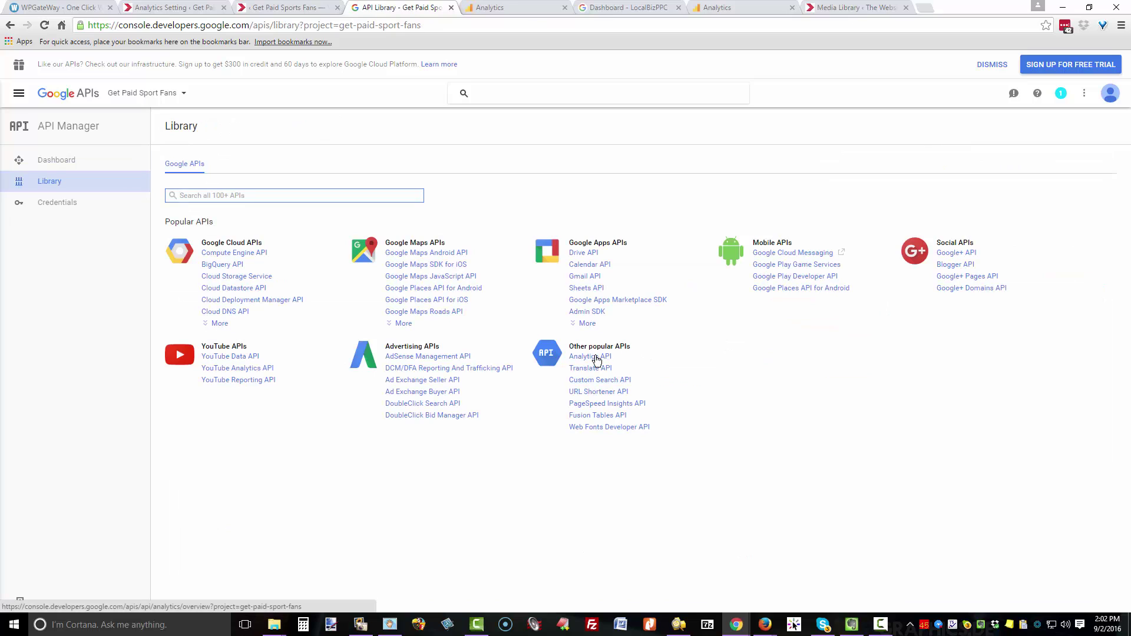
{"action": "left_click", "coordinate": [596, 359]}
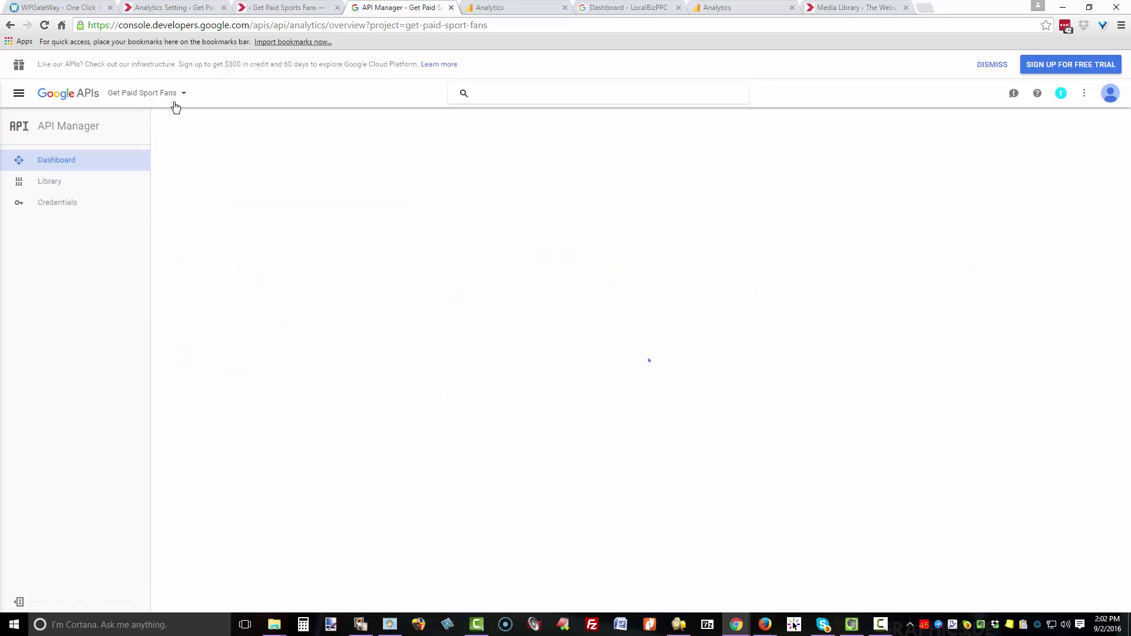
{"action": "left_click", "coordinate": [316, 131]}
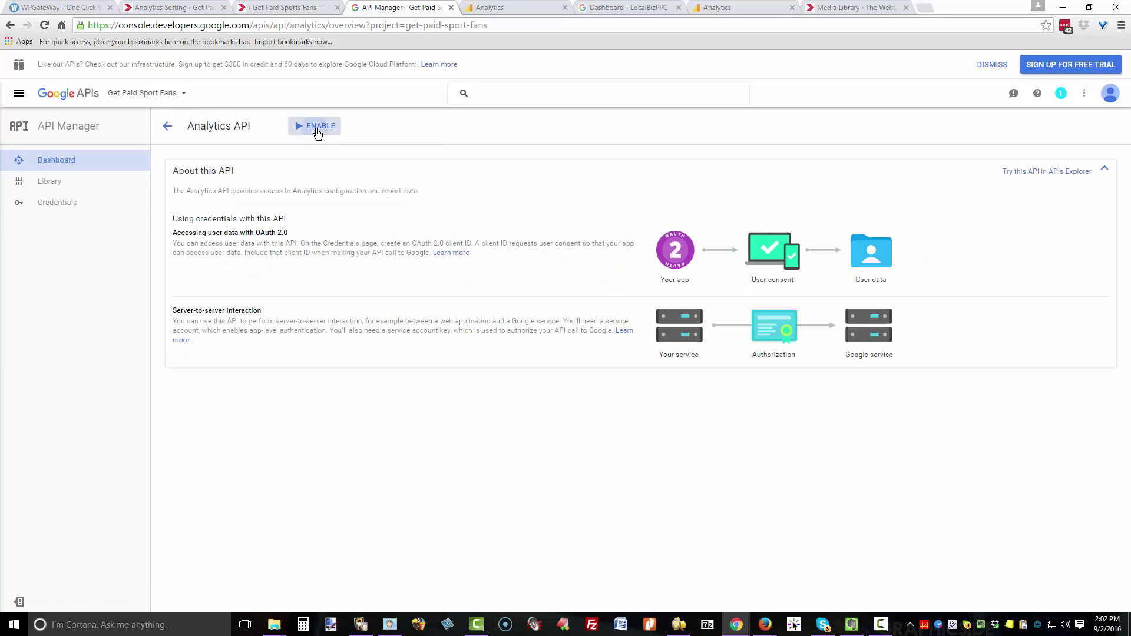
{"action": "left_click", "coordinate": [51, 205]}
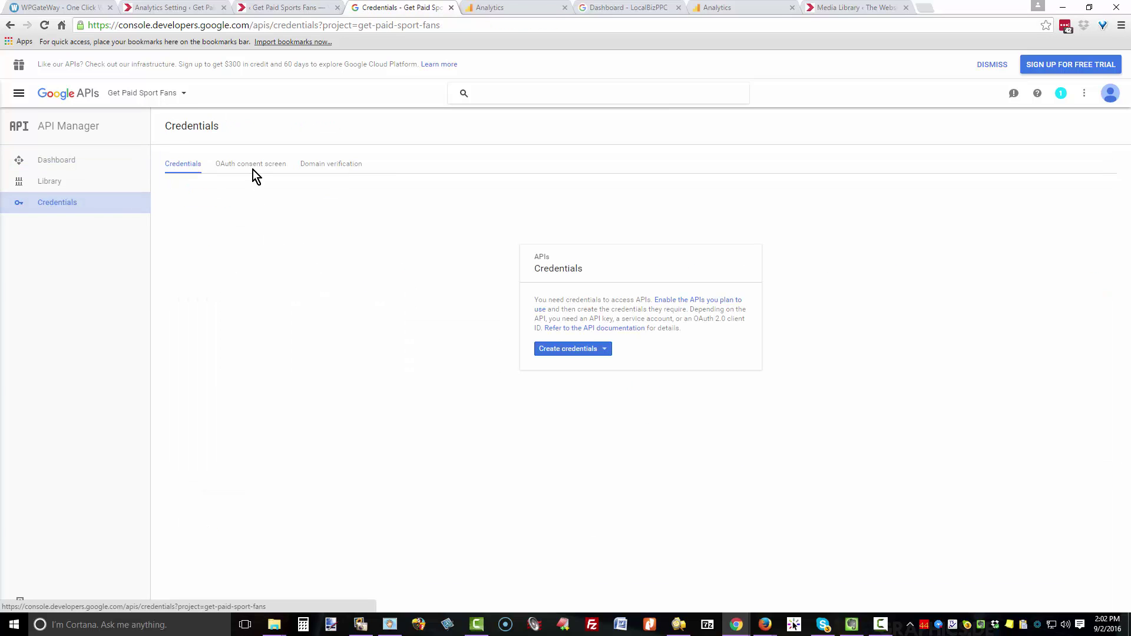
{"action": "left_click", "coordinate": [247, 166]}
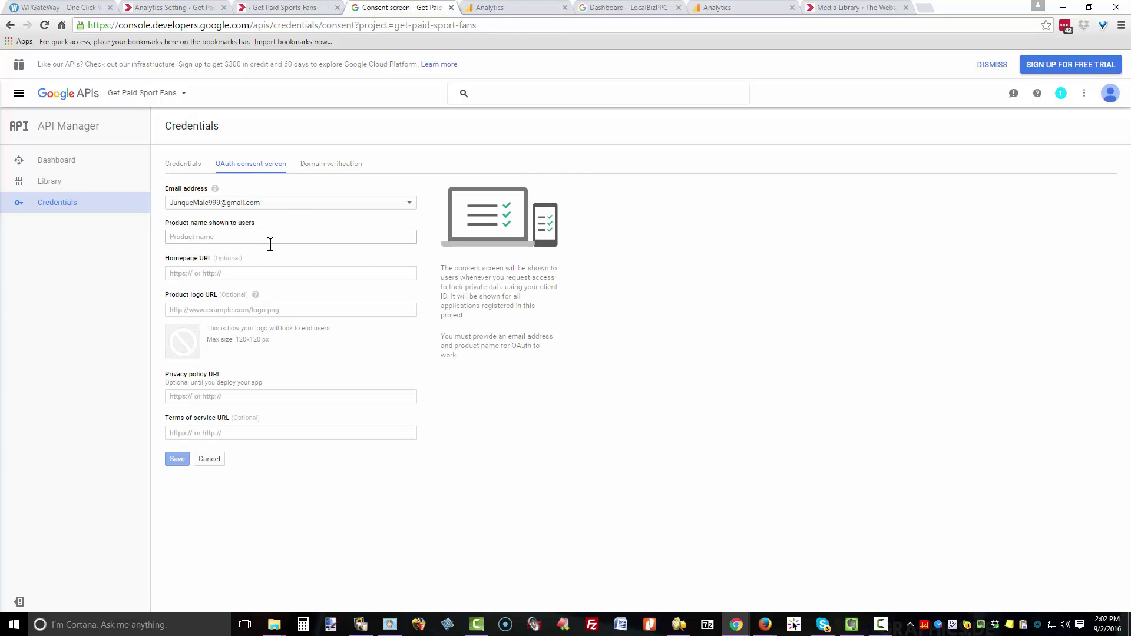
{"action": "left_click", "coordinate": [217, 237]}
{"action": "type", "text": "Get Pa"}
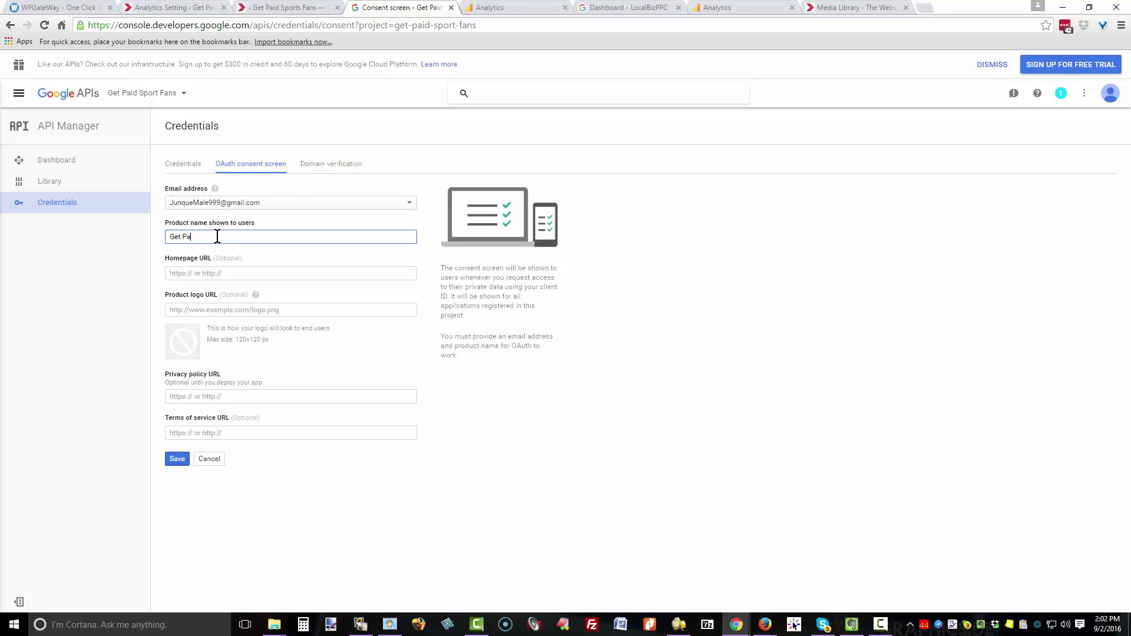
{"action": "type", "text": "id Sports Fans"}
{"action": "left_click", "coordinate": [213, 273]}
{"action": "type", "text": "ht"}
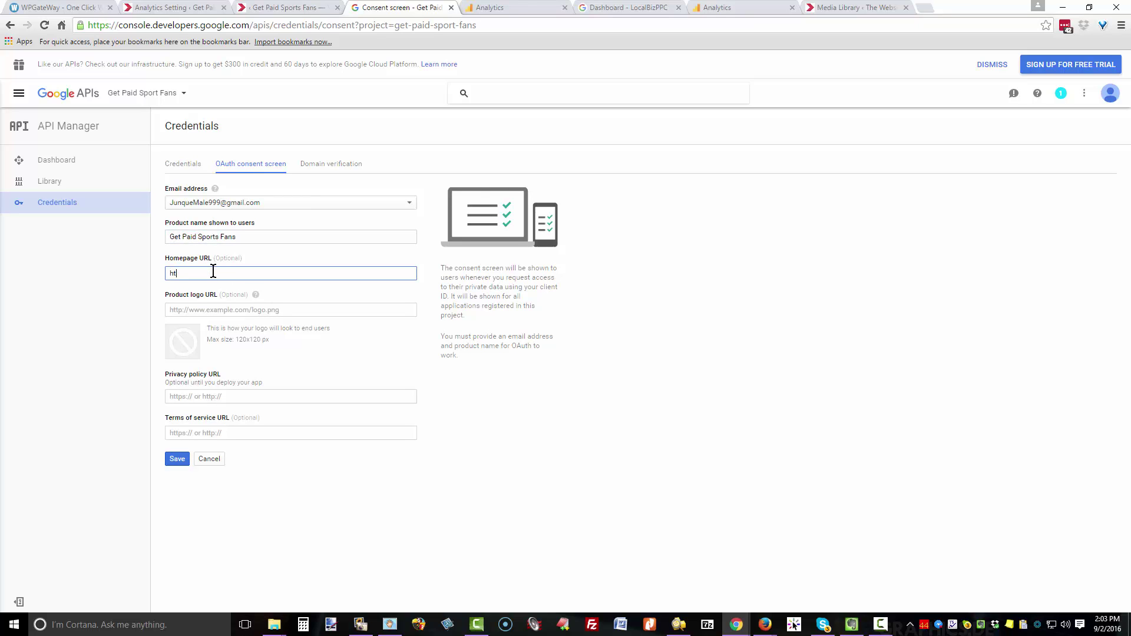
{"action": "type", "text": "tp://getpaidsportsfans.com"}
Step: Copy the URL of logo.png from the WordPress media library into the consent screen's Product logo URL
{"action": "left_click", "coordinate": [227, 311]}
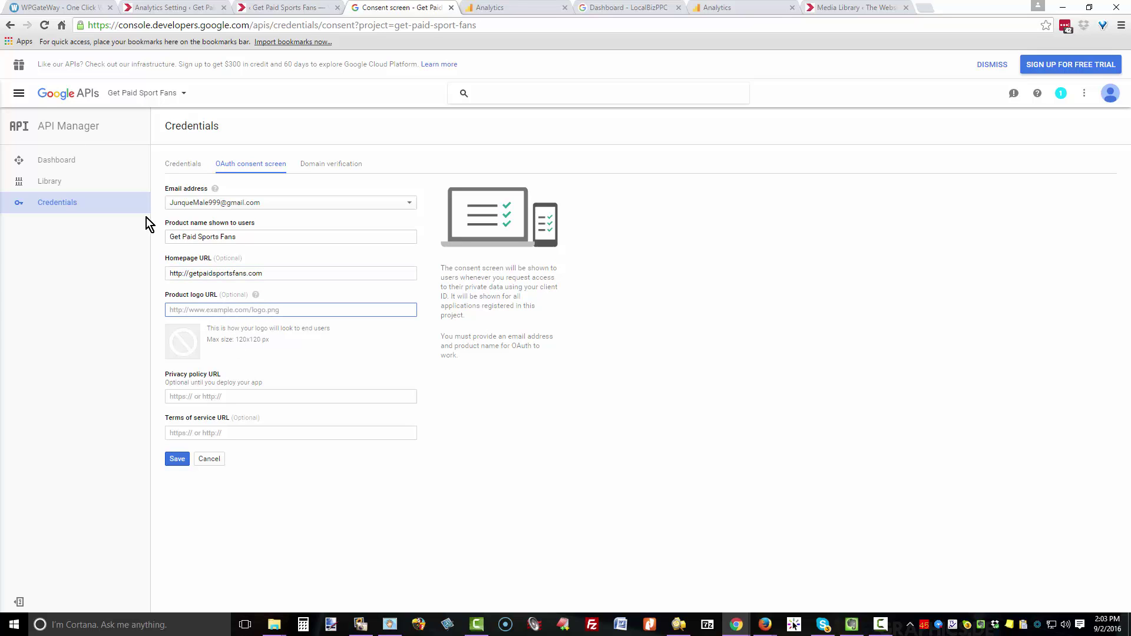
{"action": "left_click", "coordinate": [283, 9]}
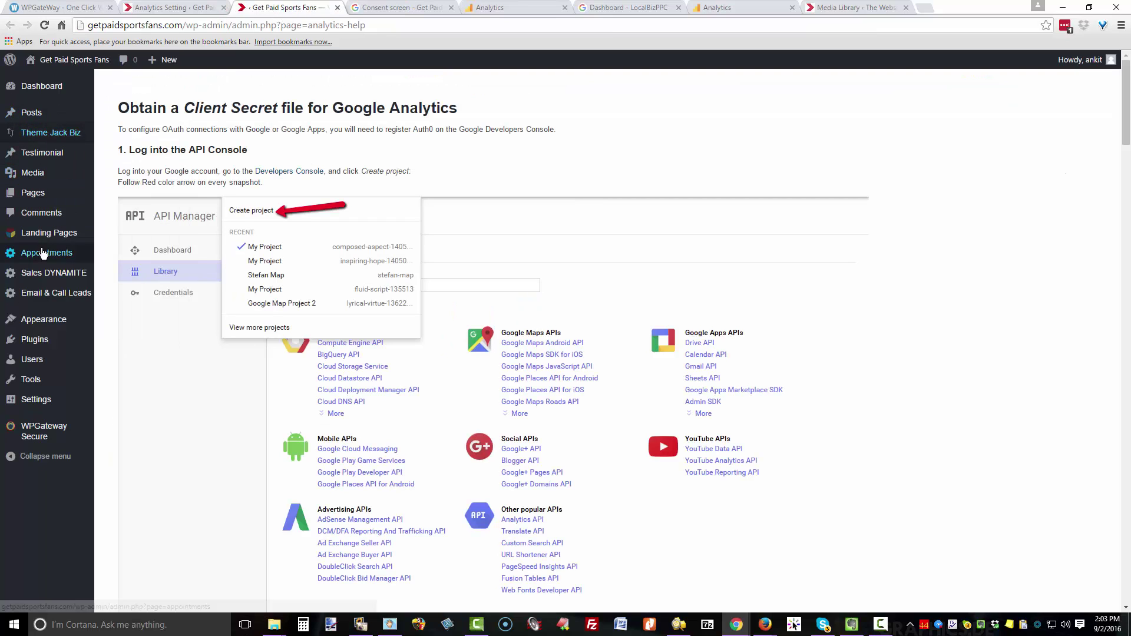
{"action": "mouse_move", "coordinate": [25, 176]}
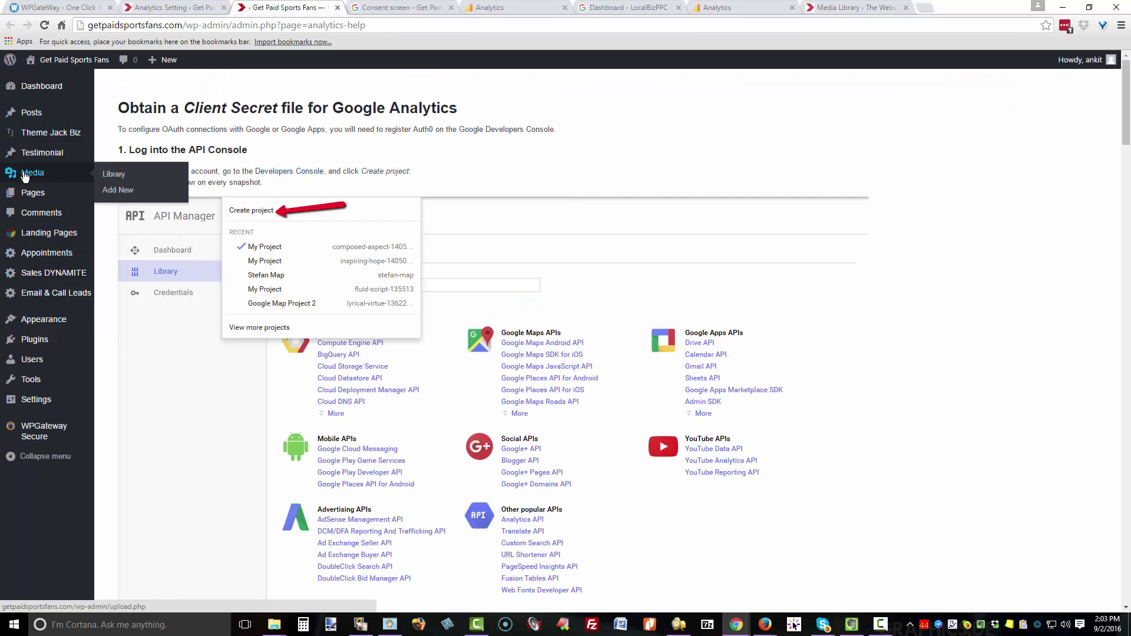
{"action": "right_click", "coordinate": [120, 178]}
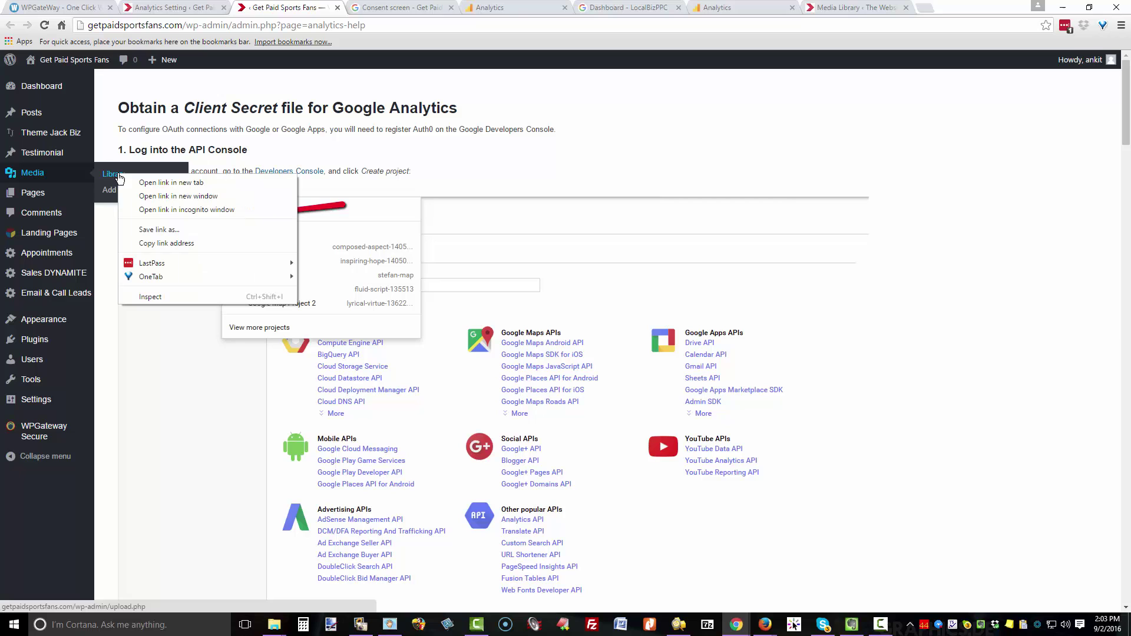
{"action": "left_click", "coordinate": [157, 184]}
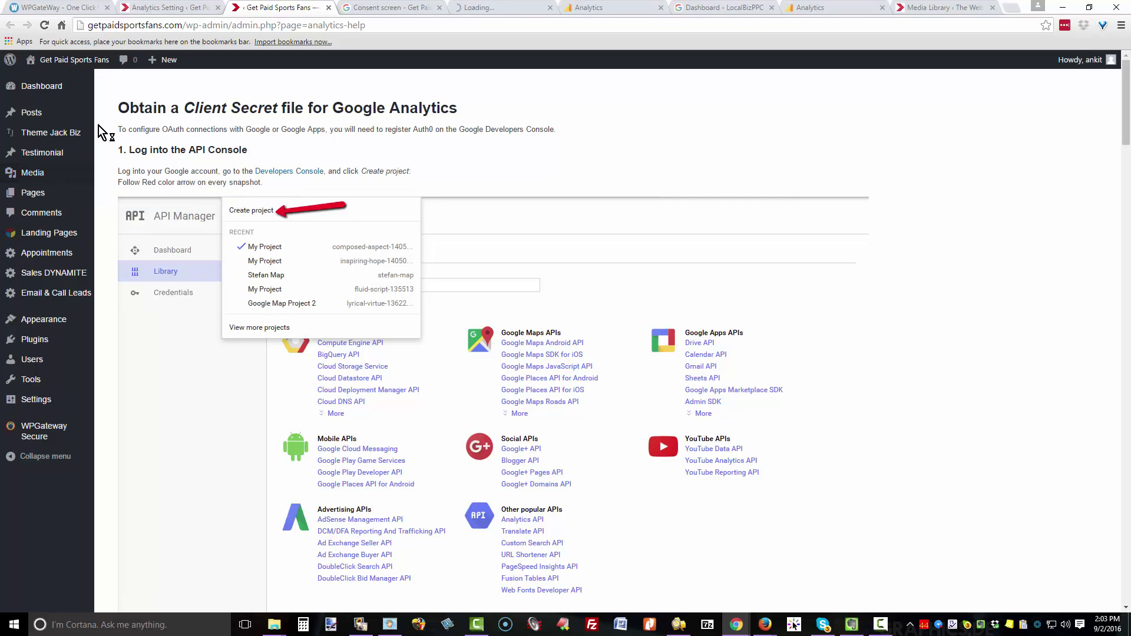
{"action": "left_click", "coordinate": [499, 7]}
{"action": "left_click", "coordinate": [338, 196]}
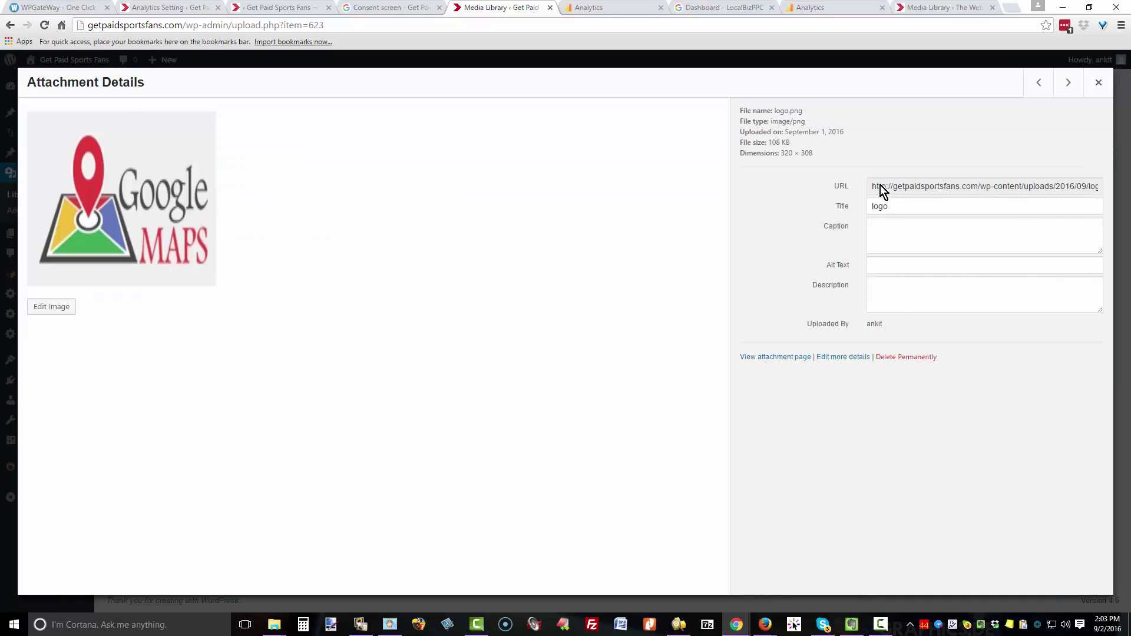
{"action": "left_click_drag", "start_coordinate": [877, 189], "coordinate": [1110, 194]}
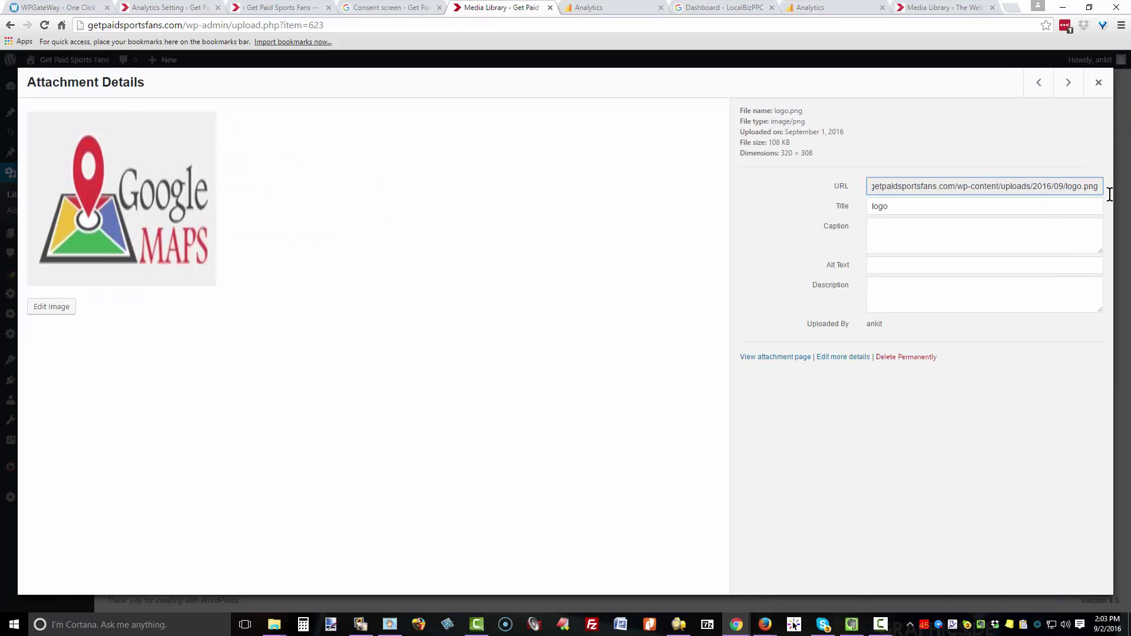
{"action": "left_click", "coordinate": [906, 188]}
{"action": "key", "text": "ctrl+c"}
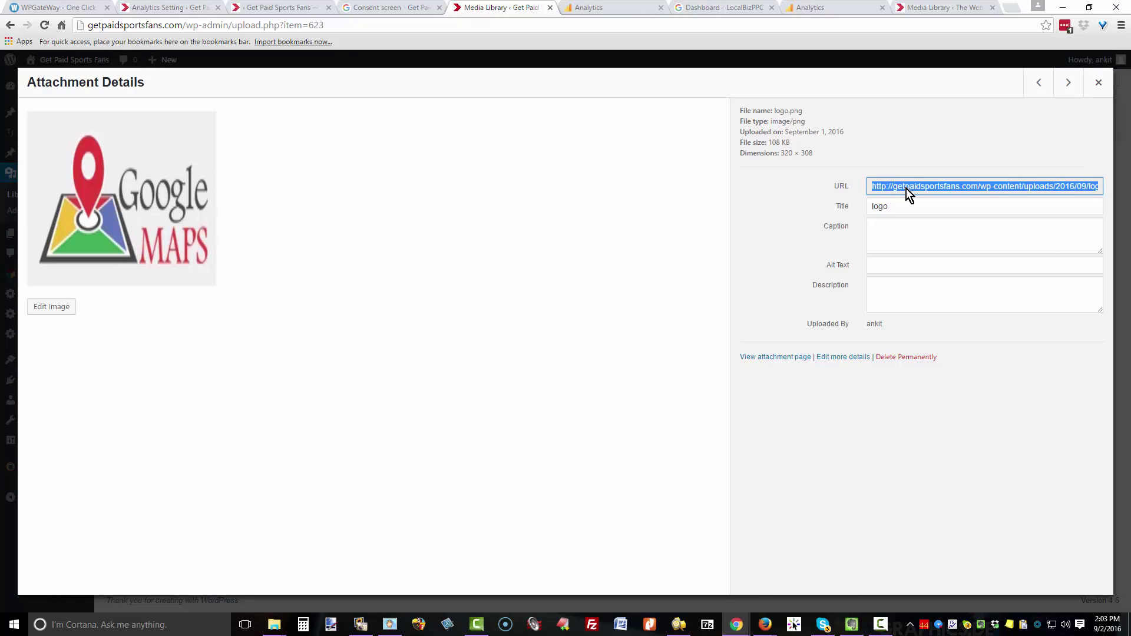
{"action": "left_click", "coordinate": [376, 9]}
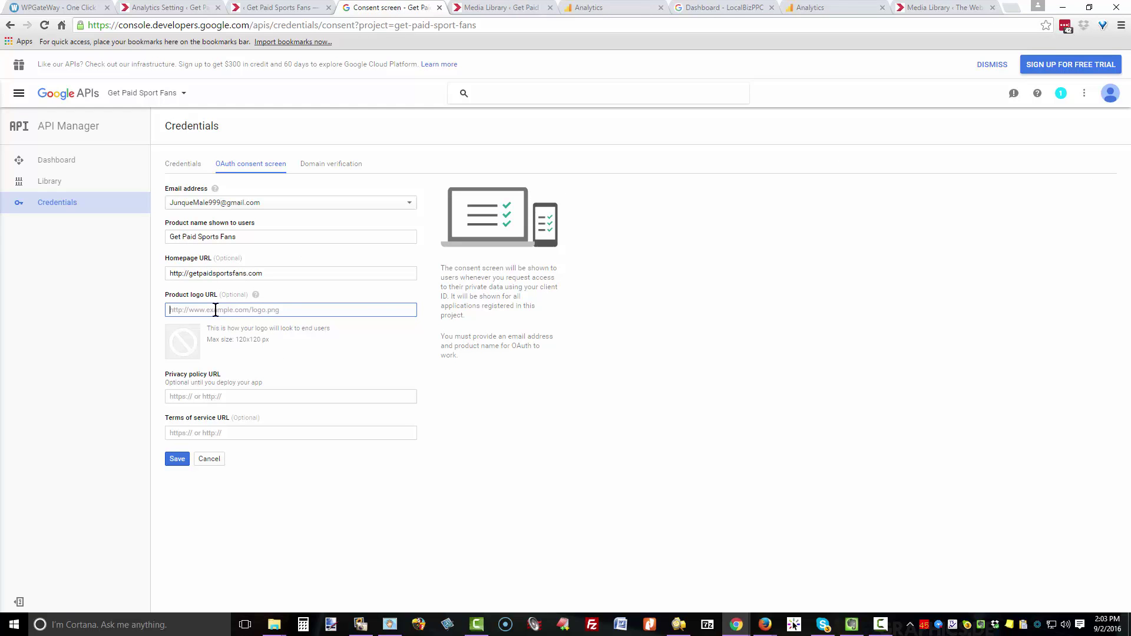
{"action": "key", "text": "ctrl+v"}
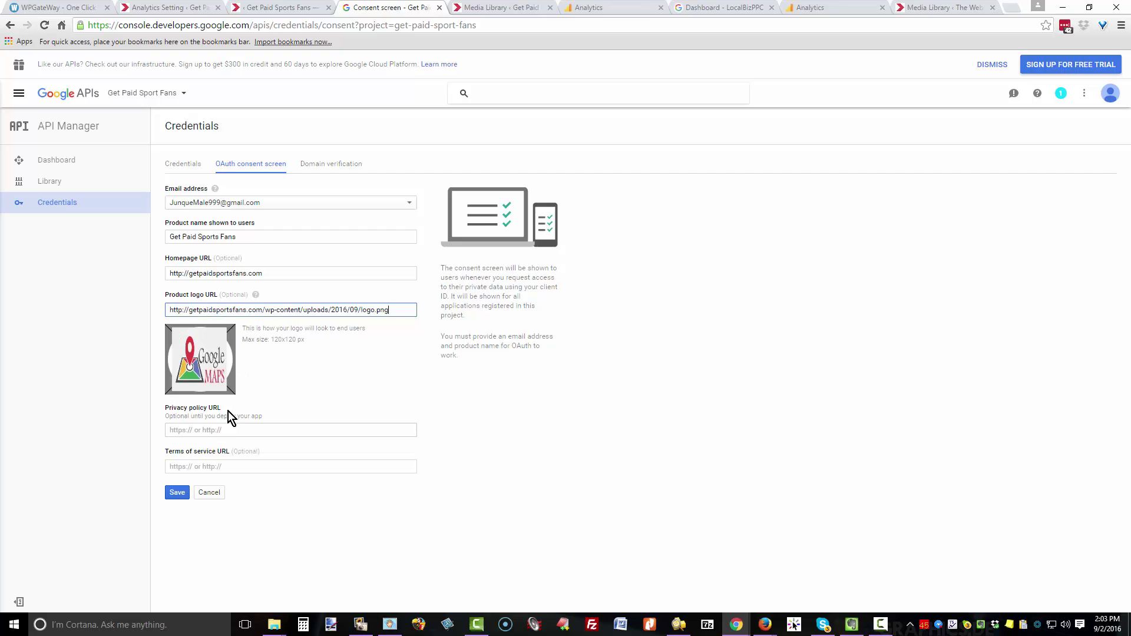
{"action": "left_click", "coordinate": [197, 431]}
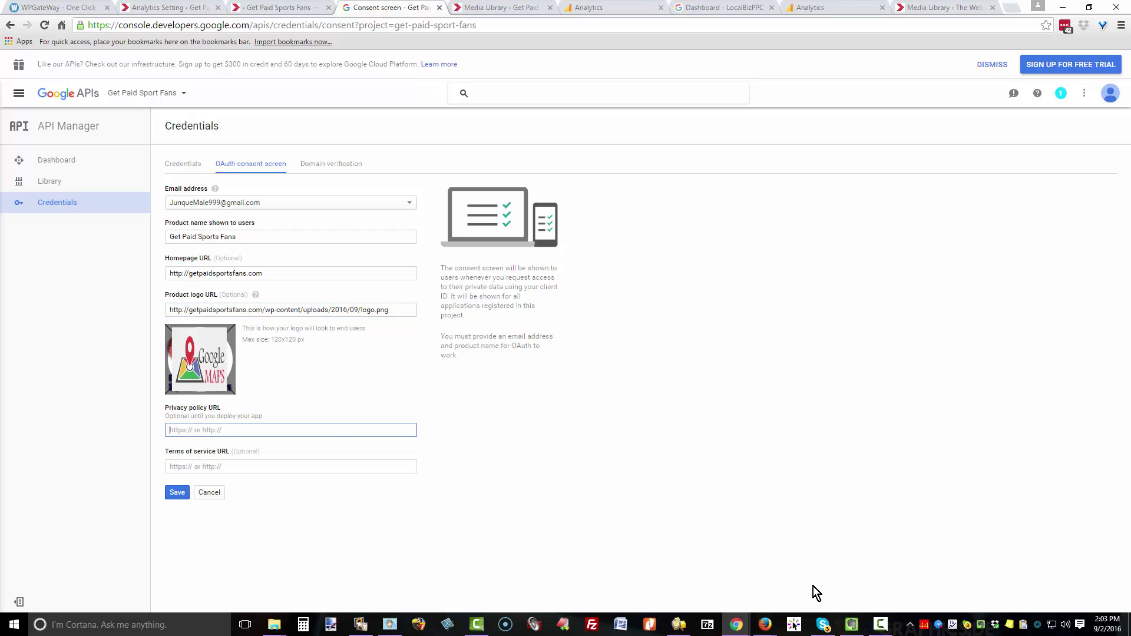
{"action": "left_click", "coordinate": [981, 633]}
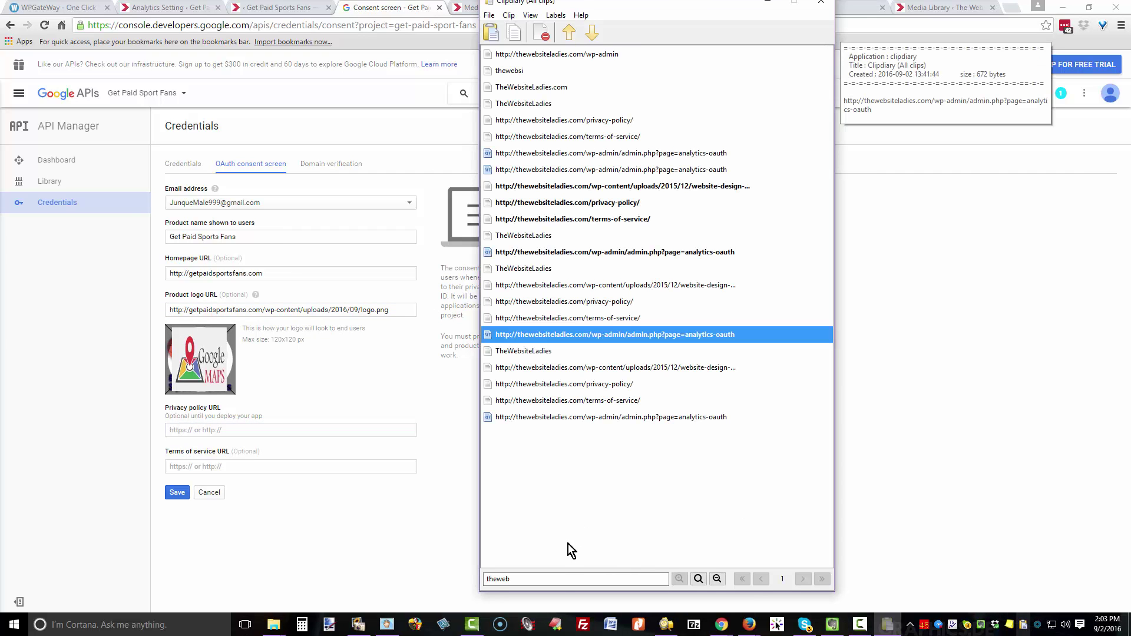
{"action": "double_click", "coordinate": [548, 579]}
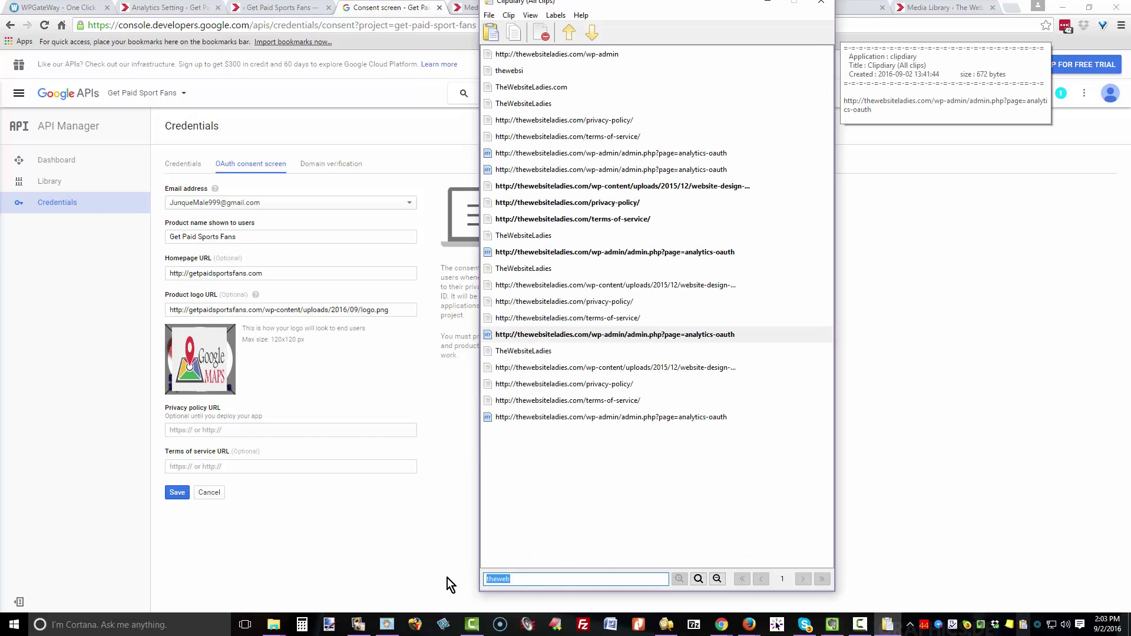
{"action": "left_click", "coordinate": [255, 466]}
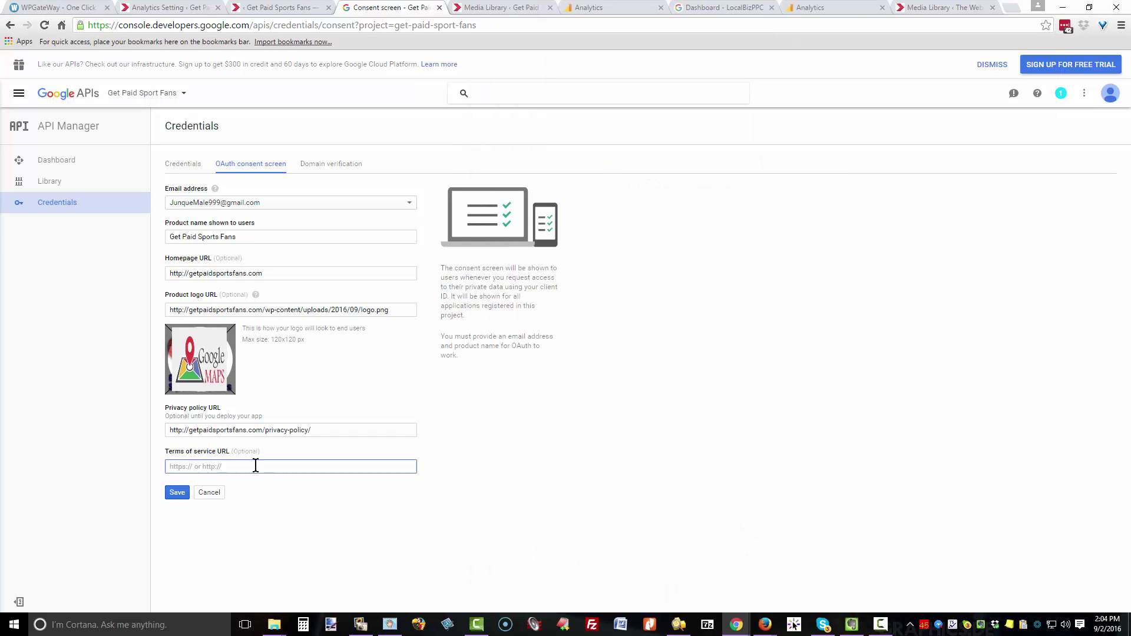
{"action": "type", "text": "http://getpaidsportsfans.com/terms-of-service/"}
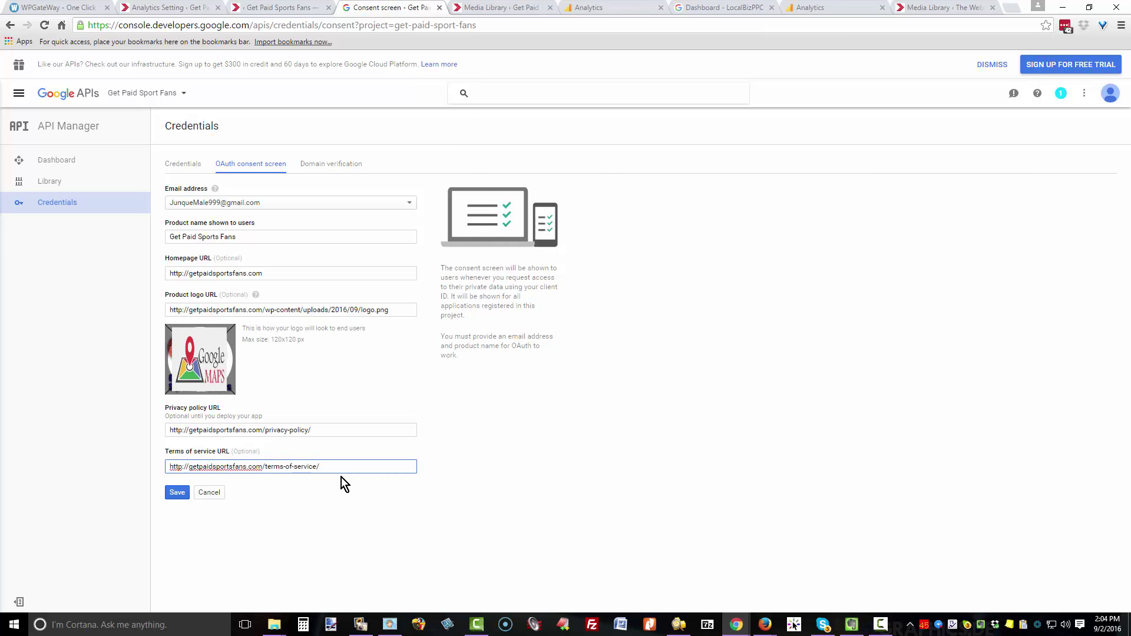
Step: View the Terms of Service page from the WordPress page list to check its URL, and return to the consent screen
{"action": "left_click", "coordinate": [255, 7]}
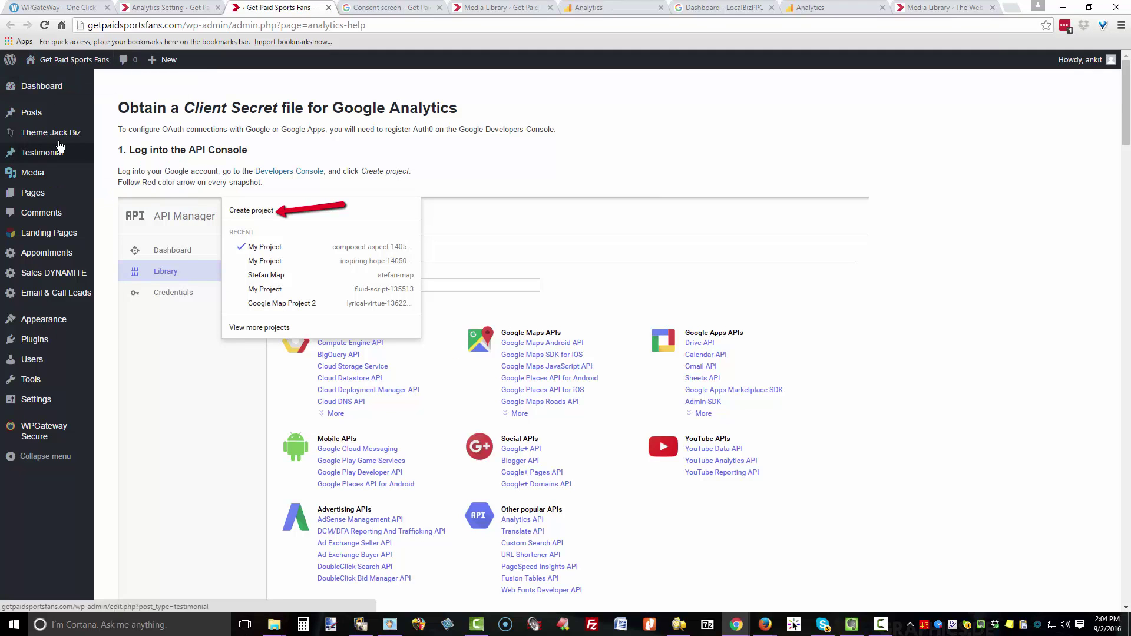
{"action": "right_click", "coordinate": [112, 151]}
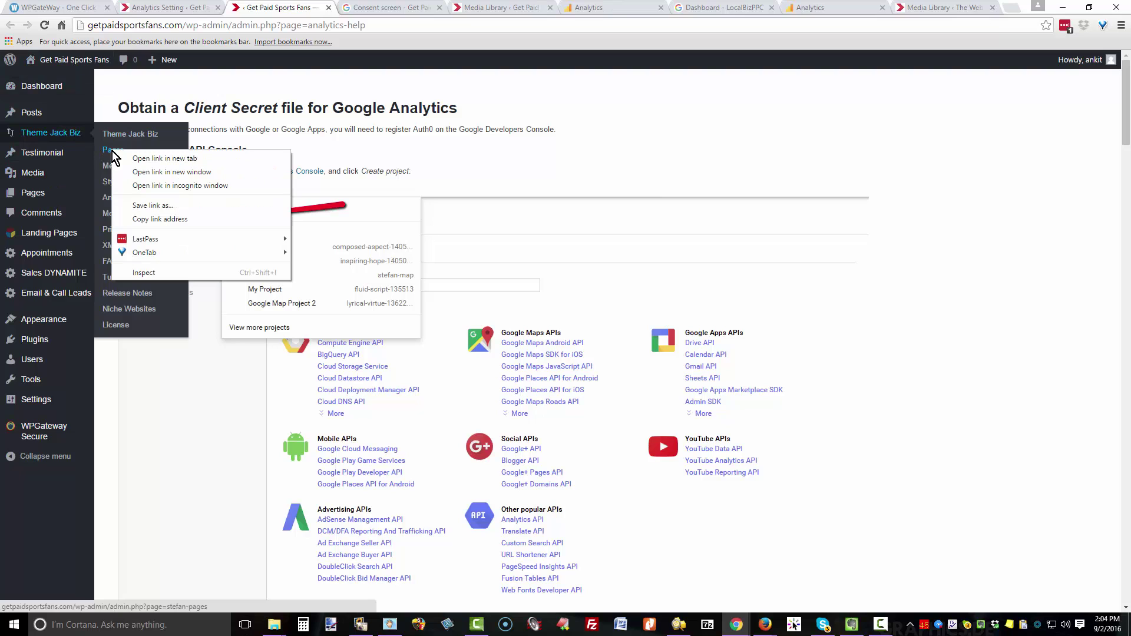
{"action": "left_click", "coordinate": [145, 159]}
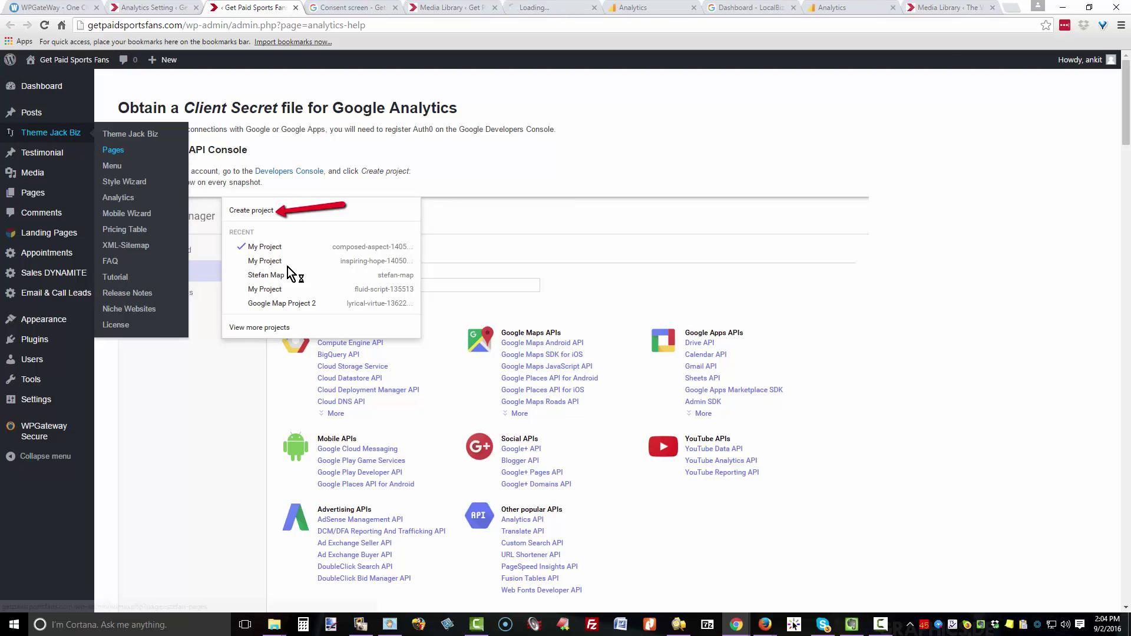
{"action": "key", "text": "ctrl+6"}
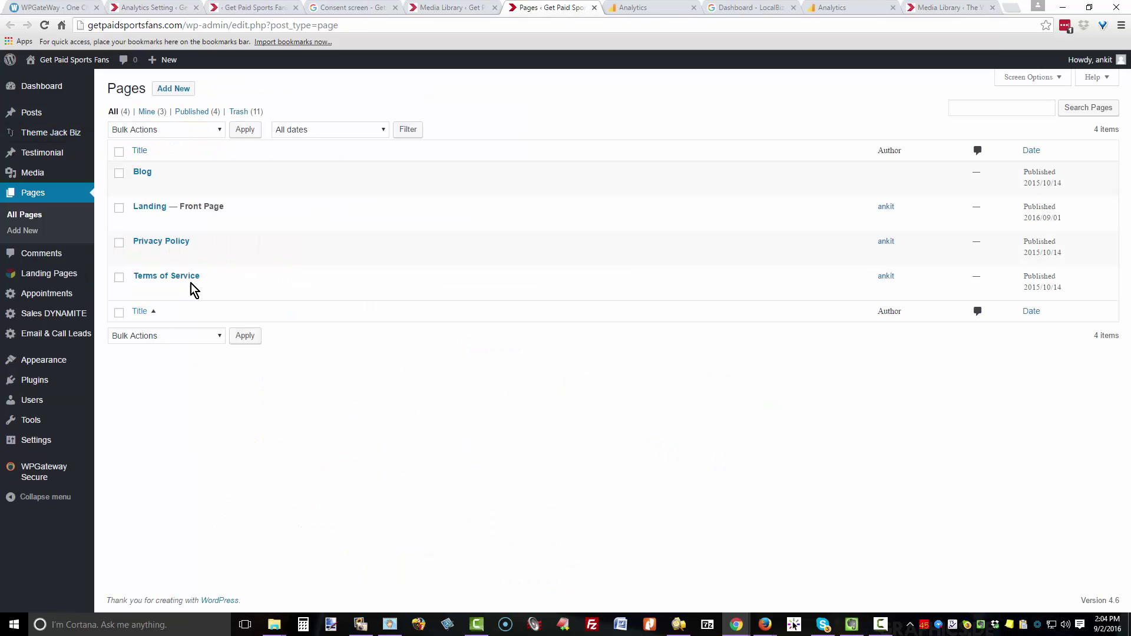
{"action": "left_click", "coordinate": [230, 290]}
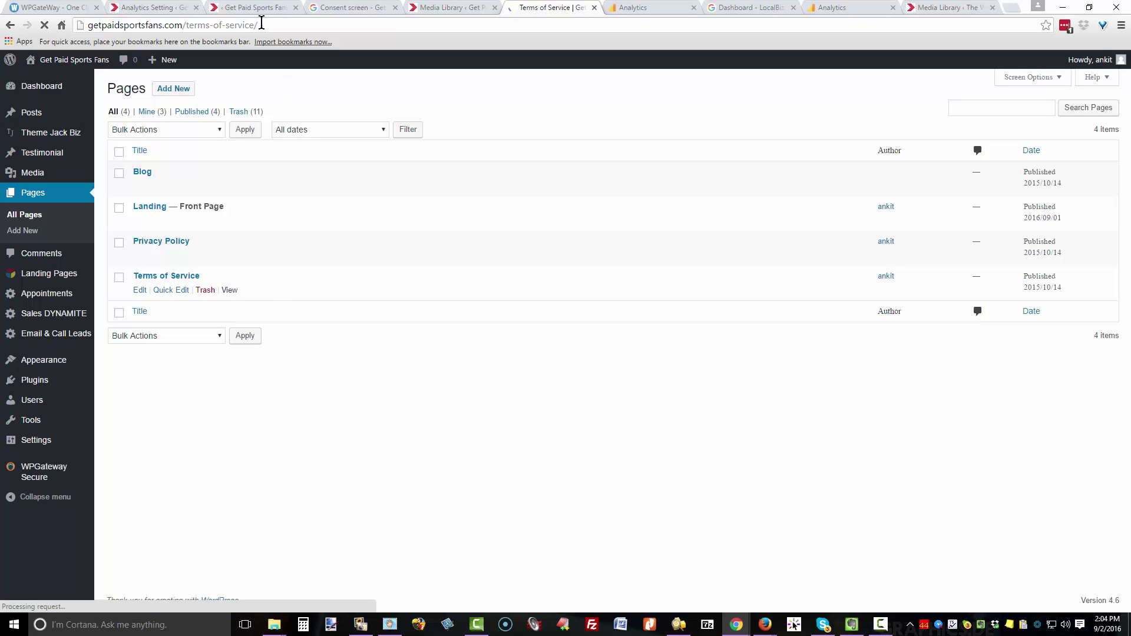
{"action": "left_click_drag", "start_coordinate": [262, 25], "coordinate": [88, 24]}
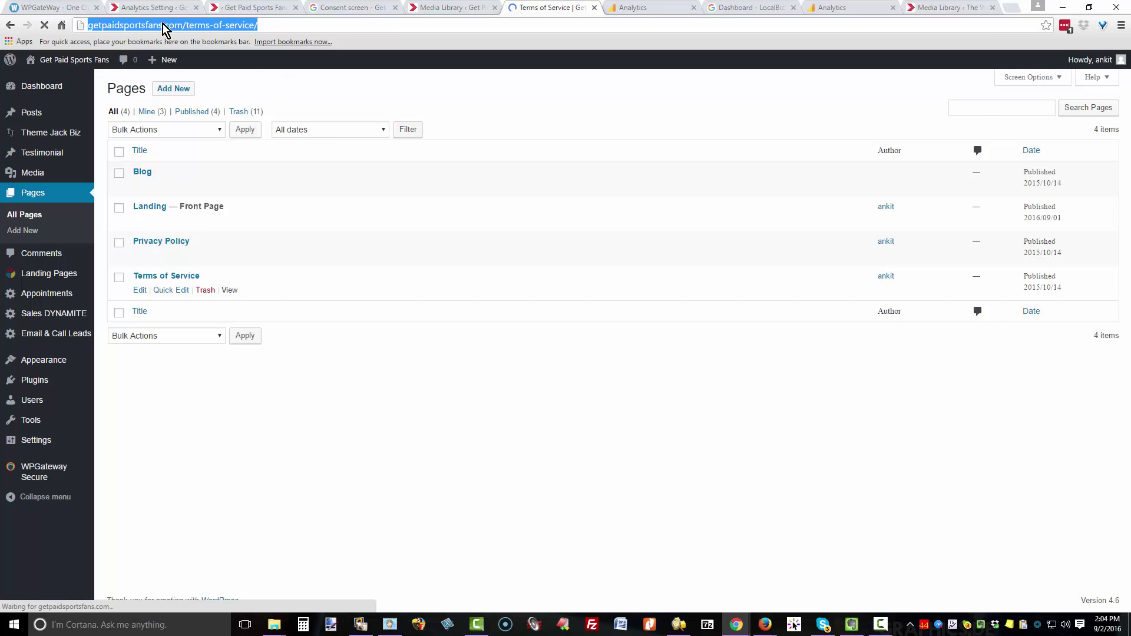
{"action": "left_click", "coordinate": [353, 8]}
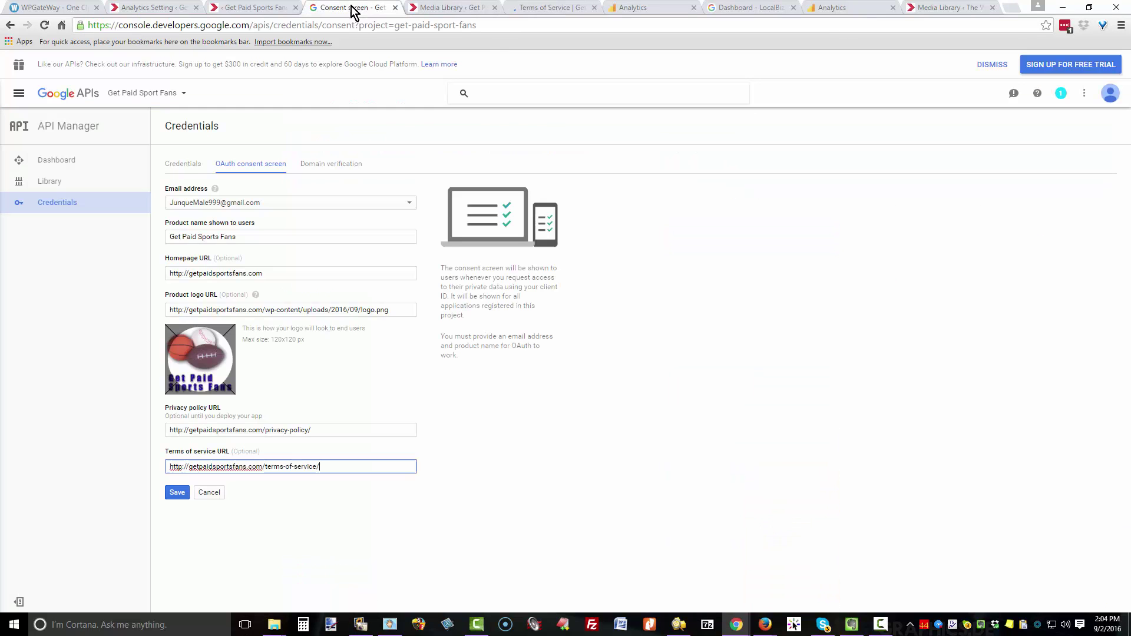
Step: Save the OAuth consent screen and start creating an OAuth client ID credential
{"action": "left_click", "coordinate": [176, 494]}
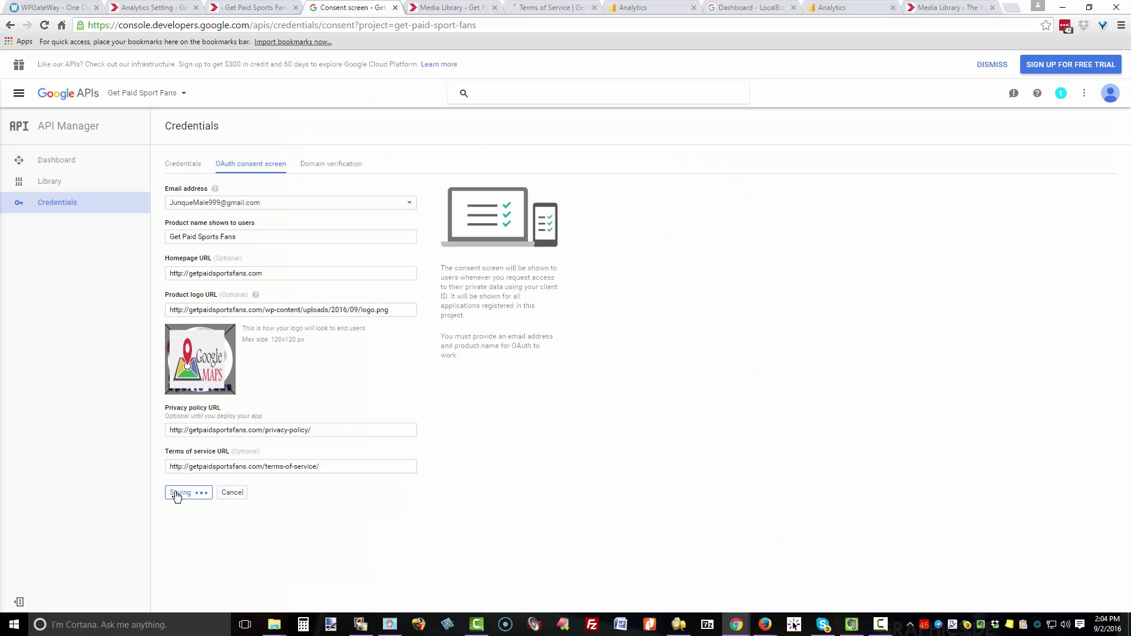
{"action": "left_click", "coordinate": [573, 351]}
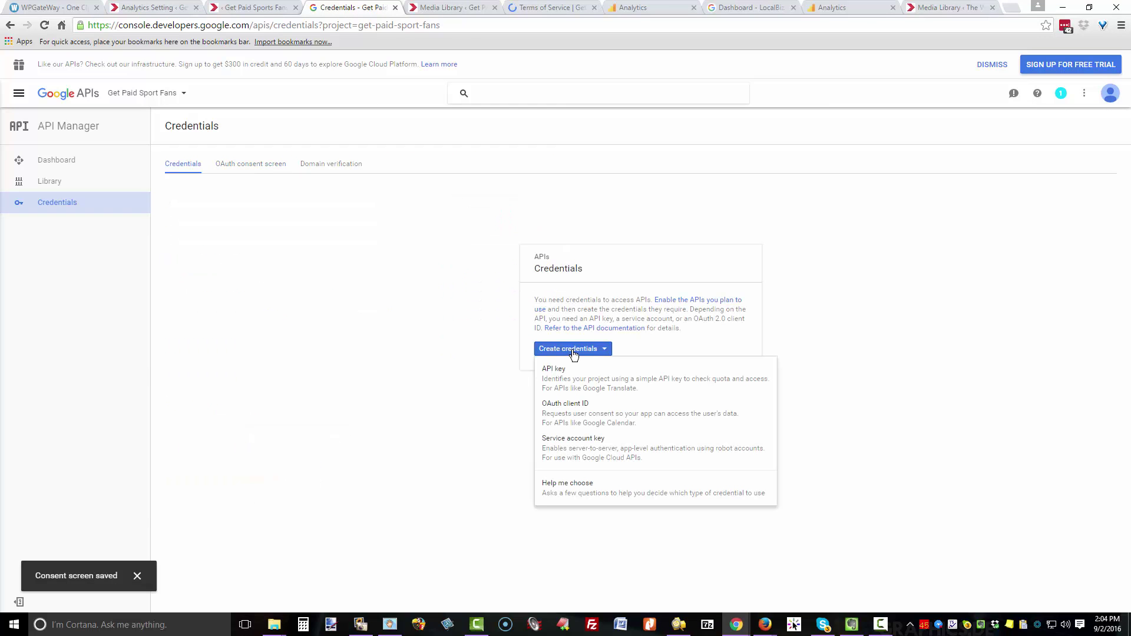
{"action": "left_click", "coordinate": [570, 417]}
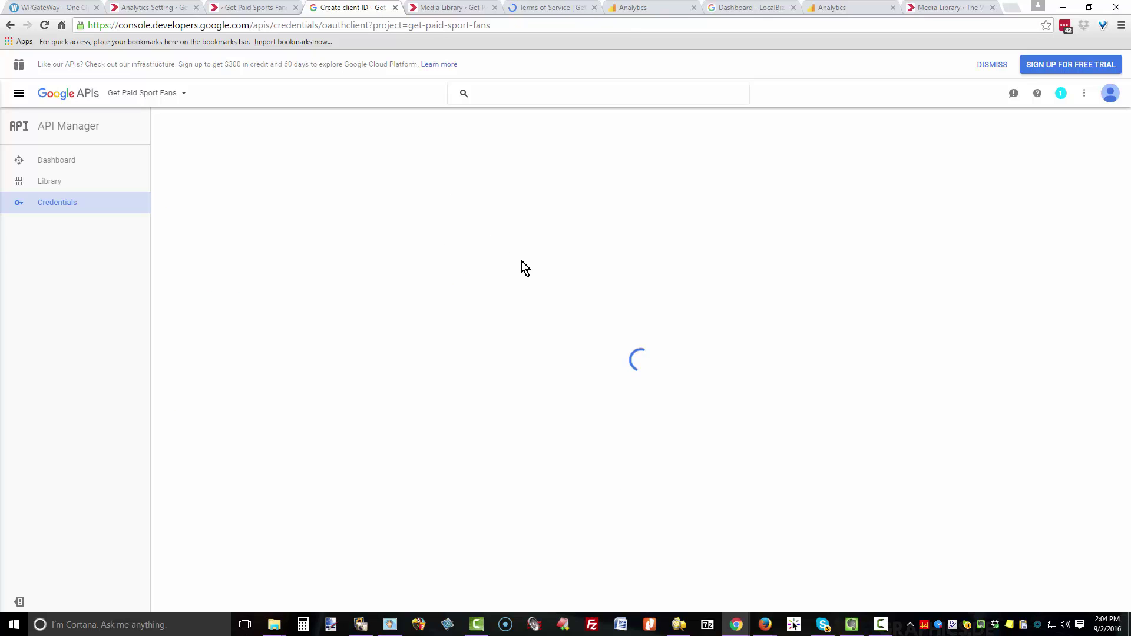
{"action": "left_click", "coordinate": [181, 222]}
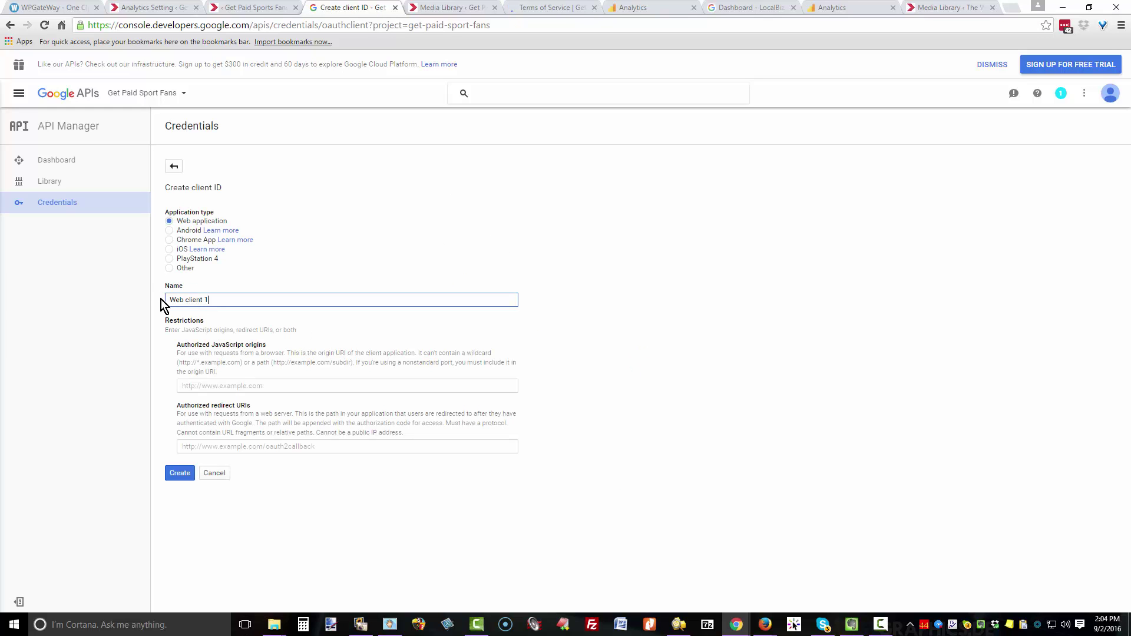
{"action": "left_click_drag", "start_coordinate": [233, 300], "coordinate": [86, 291]}
{"action": "type", "text": "Get Paid Fports Fans"}
{"action": "left_click", "coordinate": [258, 385]}
{"action": "type", "text": "http:"}
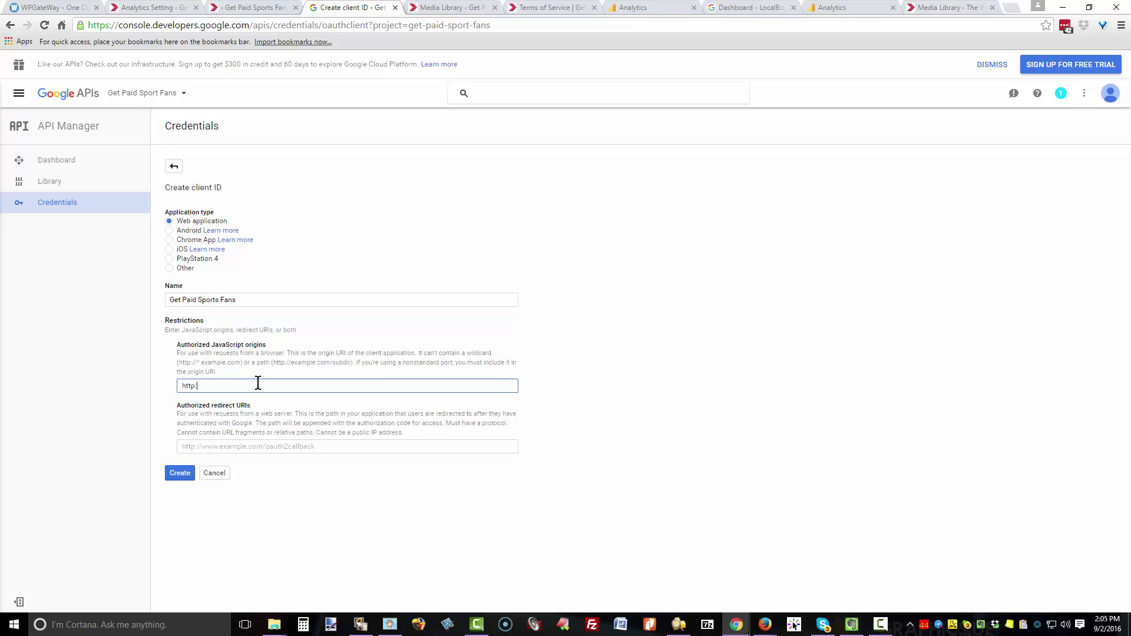
{"action": "type", "text": "//"}
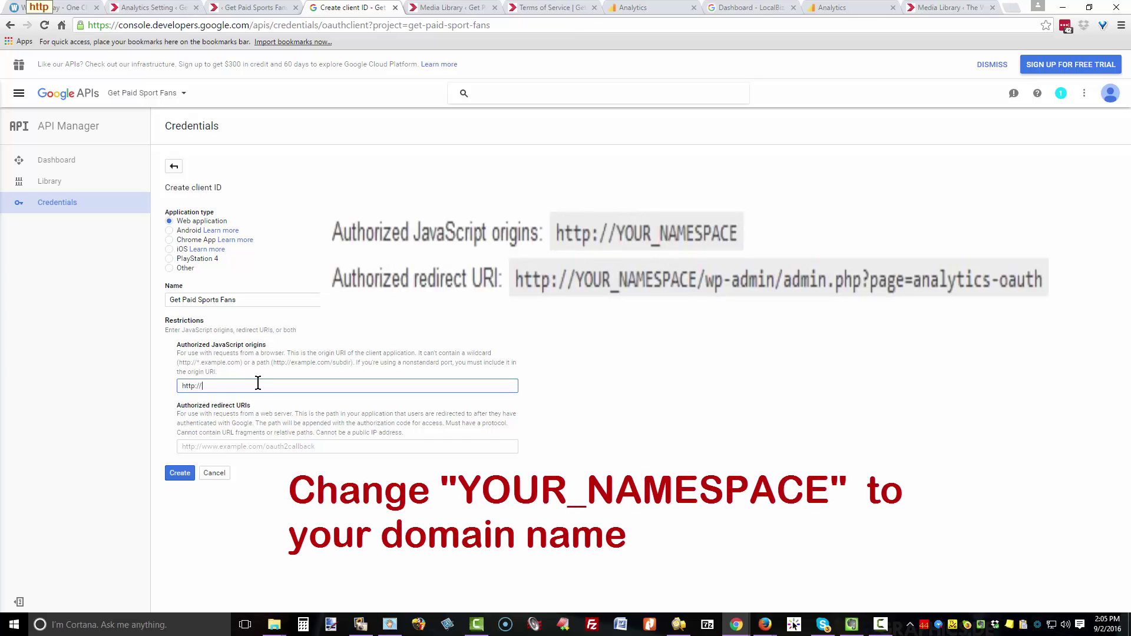
{"action": "key", "text": "ctrl+shift+Tab"}
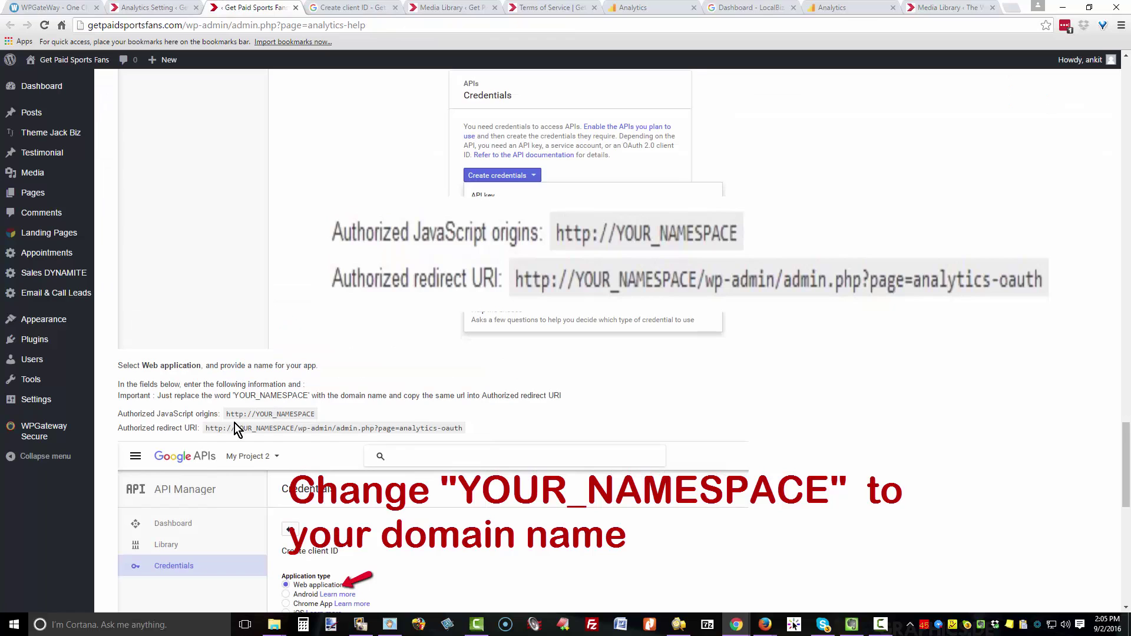
{"action": "left_click_drag", "start_coordinate": [205, 429], "coordinate": [449, 429]}
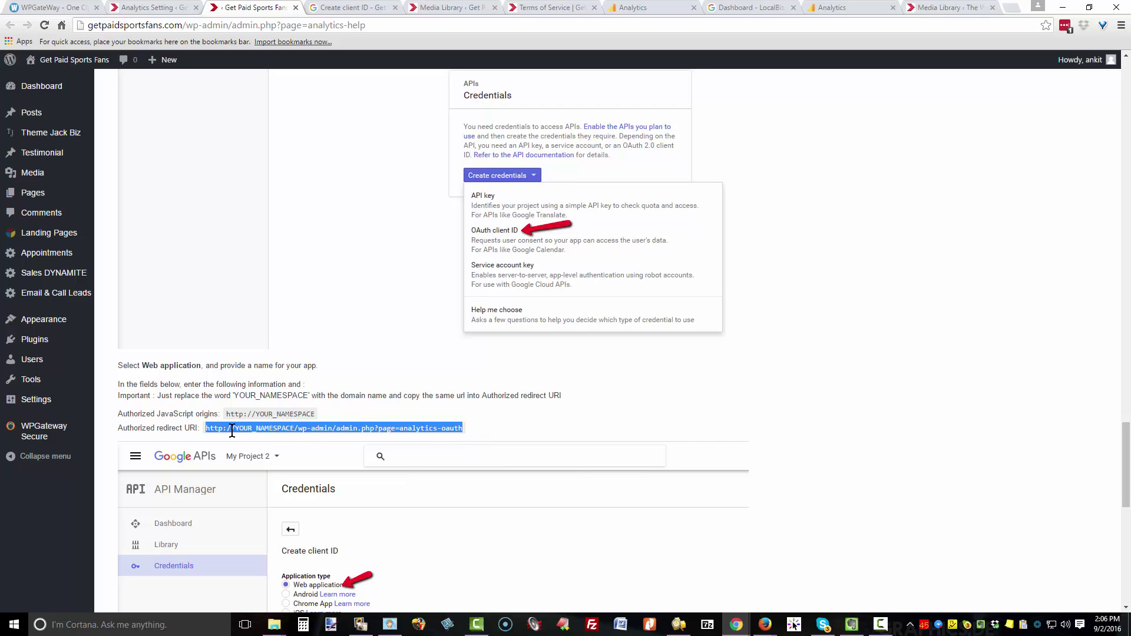
{"action": "left_click_drag", "start_coordinate": [236, 426], "coordinate": [295, 428]}
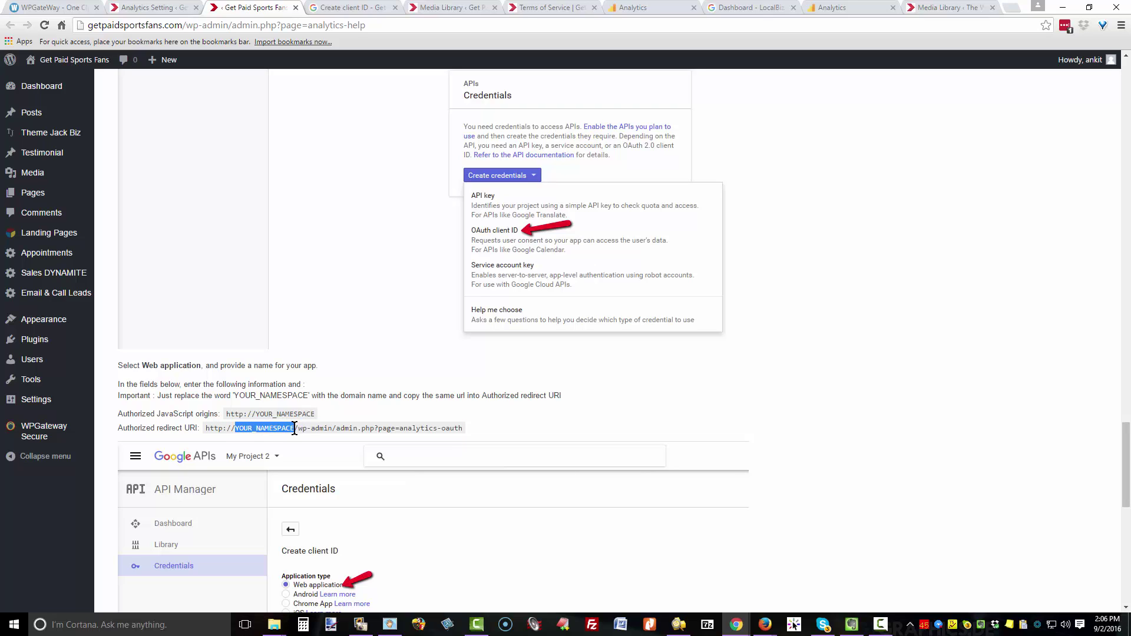
{"action": "left_click", "coordinate": [992, 621]}
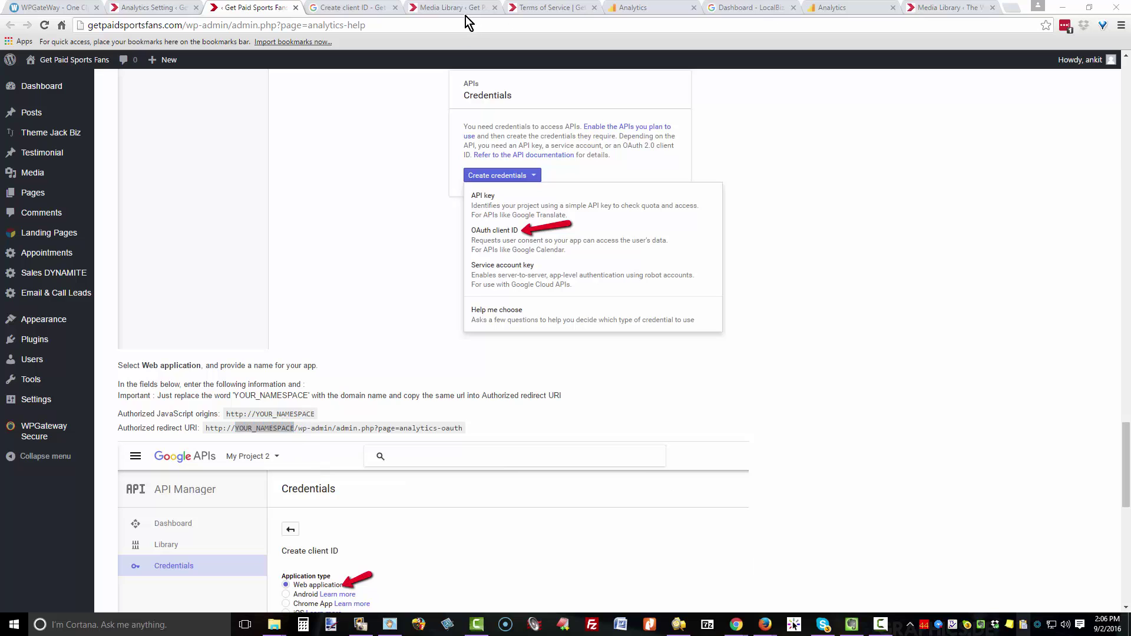
{"action": "left_click", "coordinate": [362, 8]}
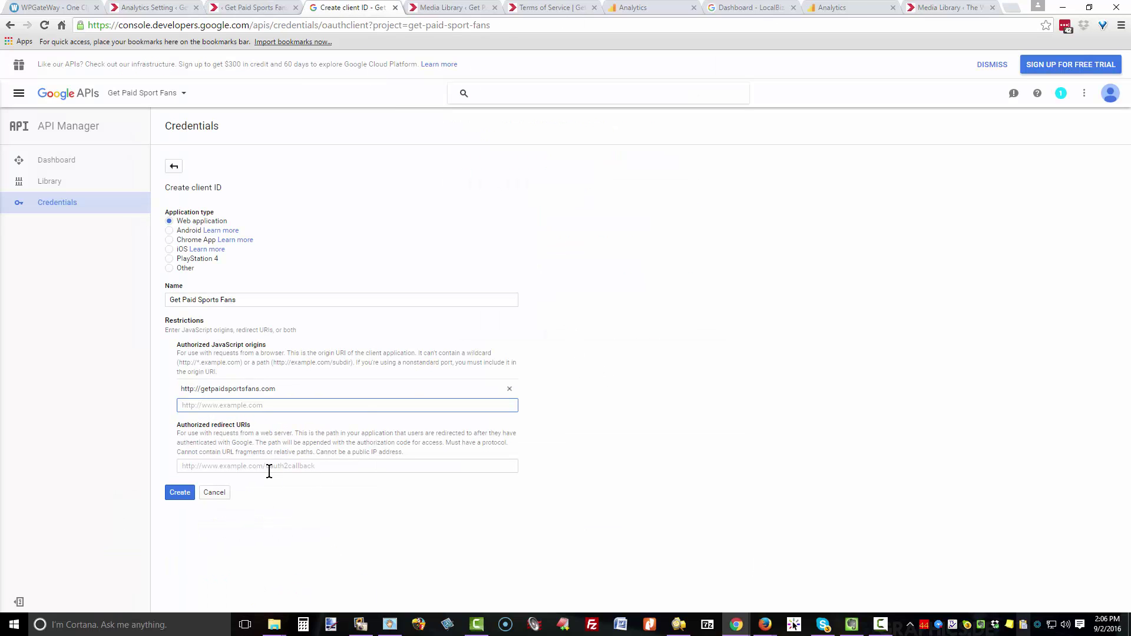
{"action": "left_click", "coordinate": [238, 466]}
{"action": "type", "text": "http://getpaidsportsfans.com/wp-admin/admin.php?page=analytics-oauth"}
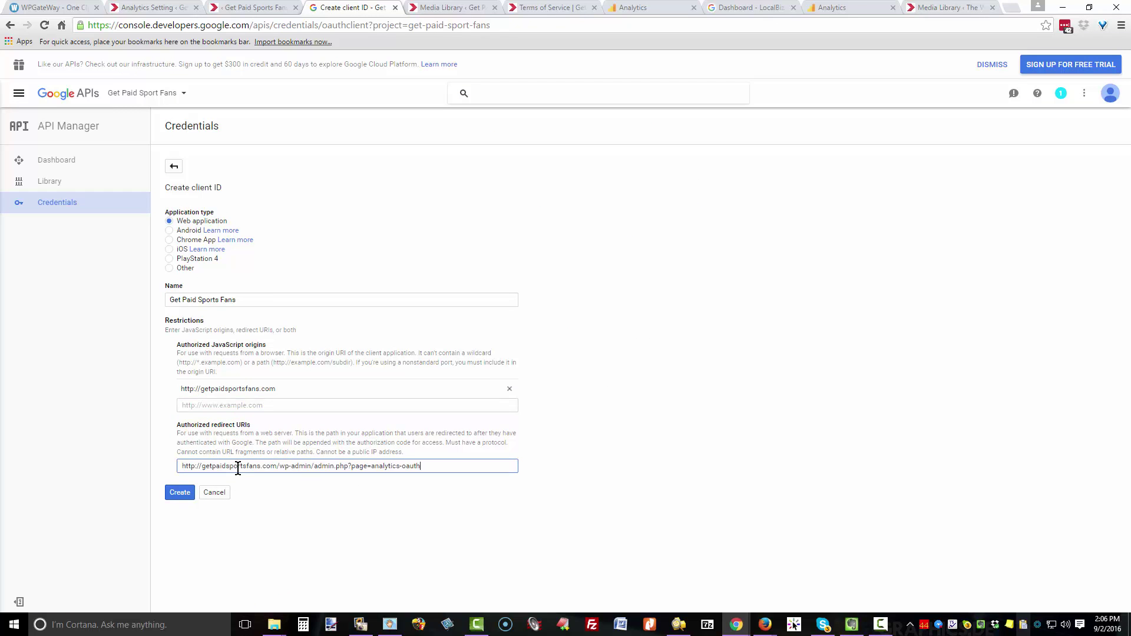
Step: Create the OAuth client ID and save its JSON file in the Get Paid Sports Fans folder
{"action": "left_click", "coordinate": [175, 498]}
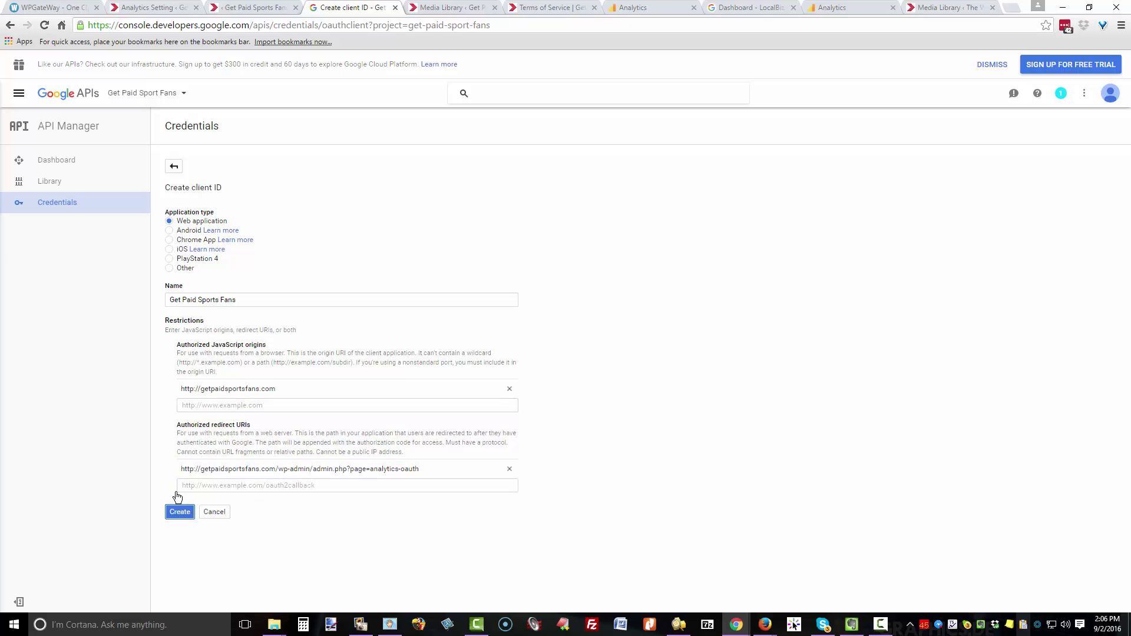
{"action": "left_click", "coordinate": [177, 512]}
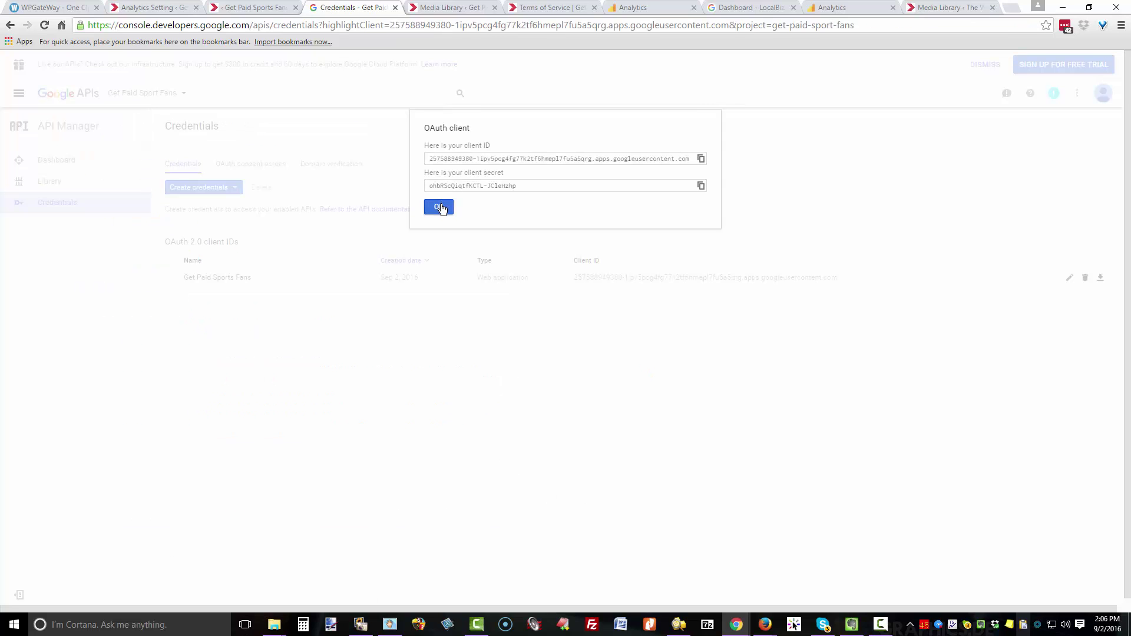
{"action": "left_click", "coordinate": [439, 207]}
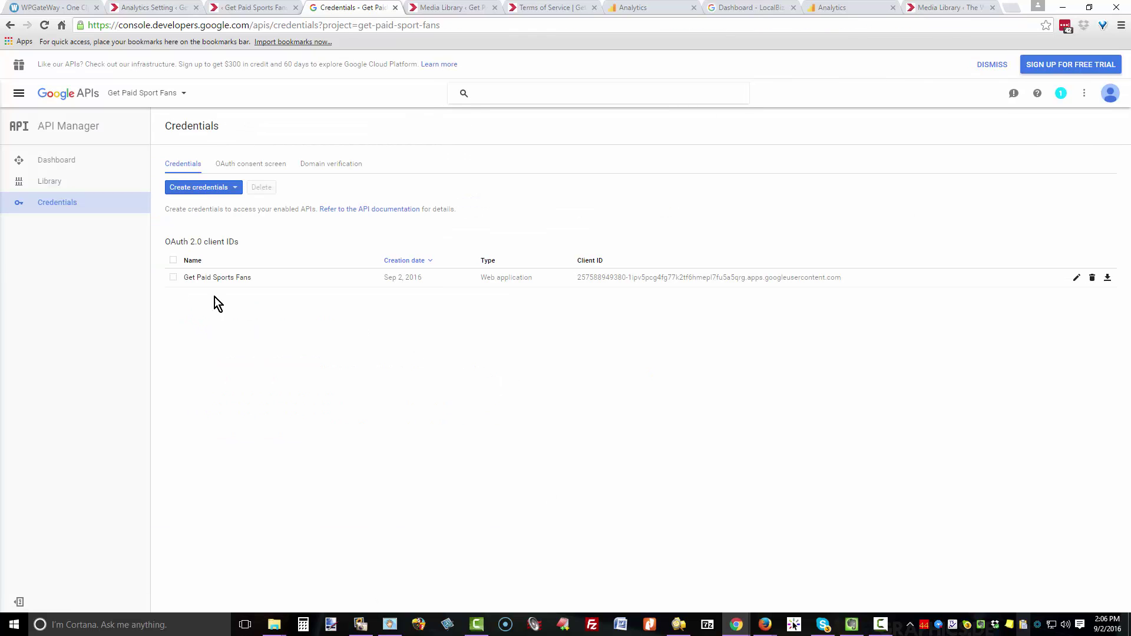
{"action": "left_click", "coordinate": [1109, 279]}
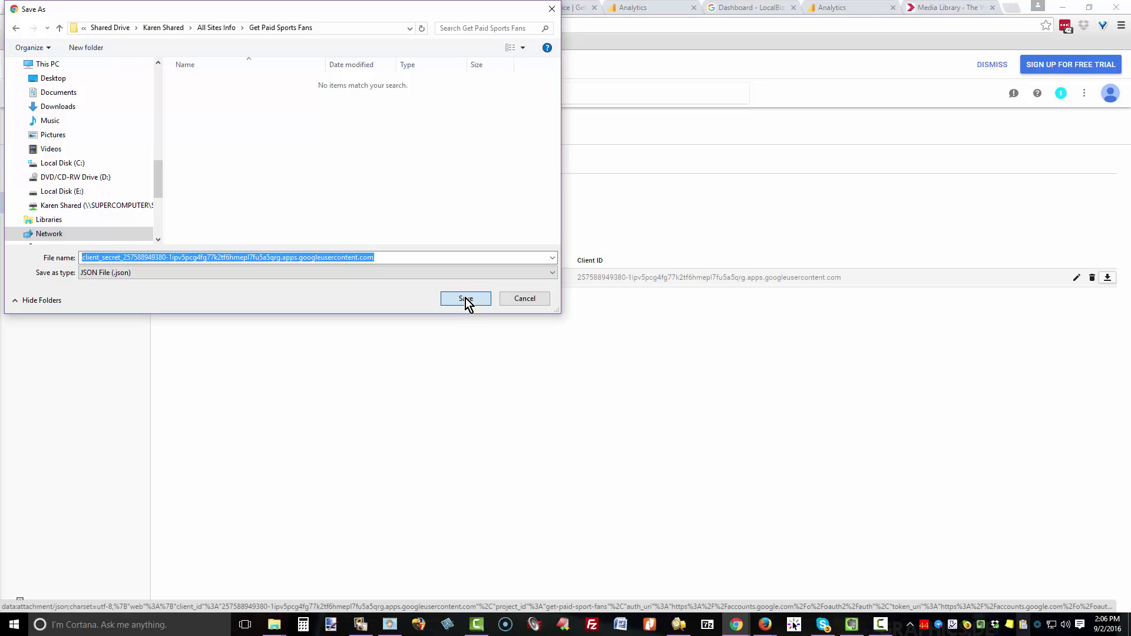
{"action": "left_click", "coordinate": [466, 298]}
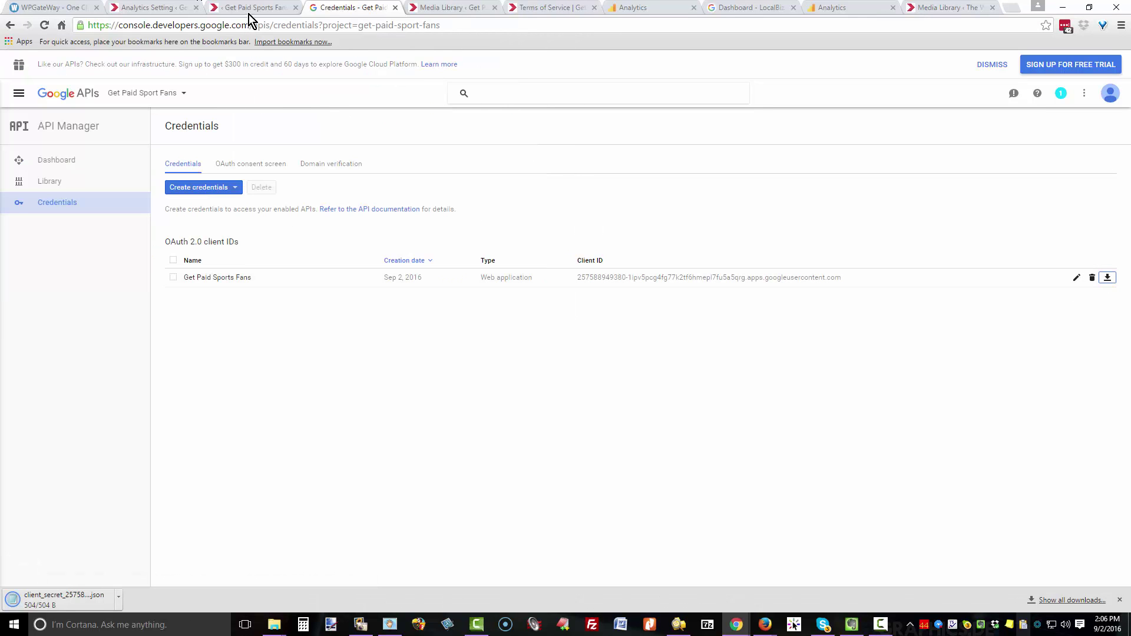
Step: Submit the downloaded client secret JSON file as the WordPress Client Id File, and get an access token by allowing offline access
{"action": "left_click", "coordinate": [250, 9]}
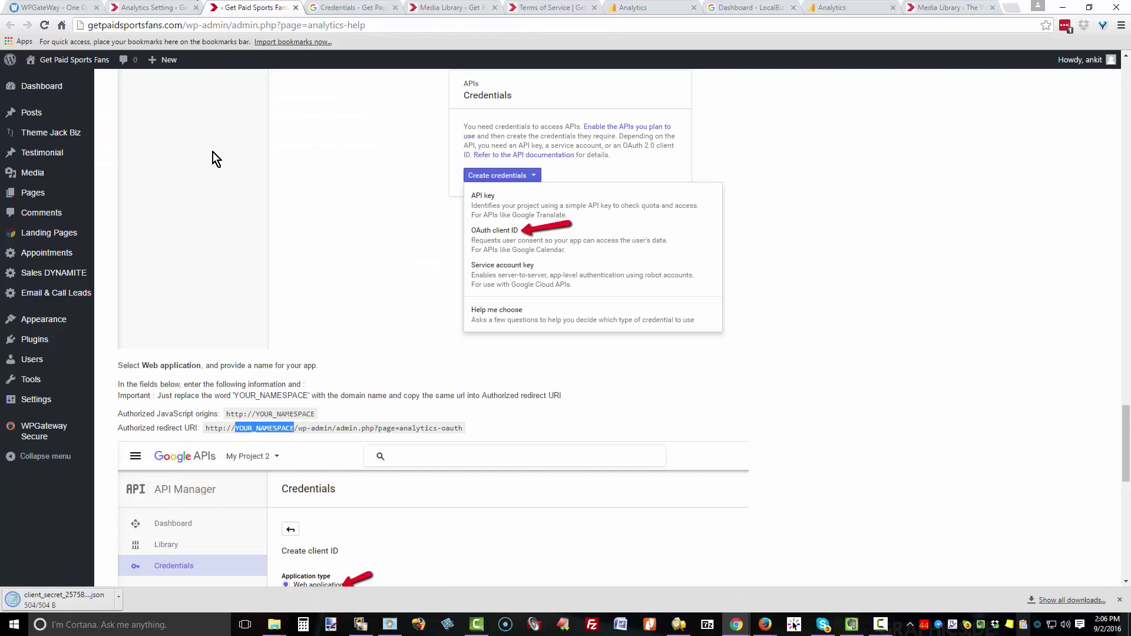
{"action": "left_click", "coordinate": [166, 8]}
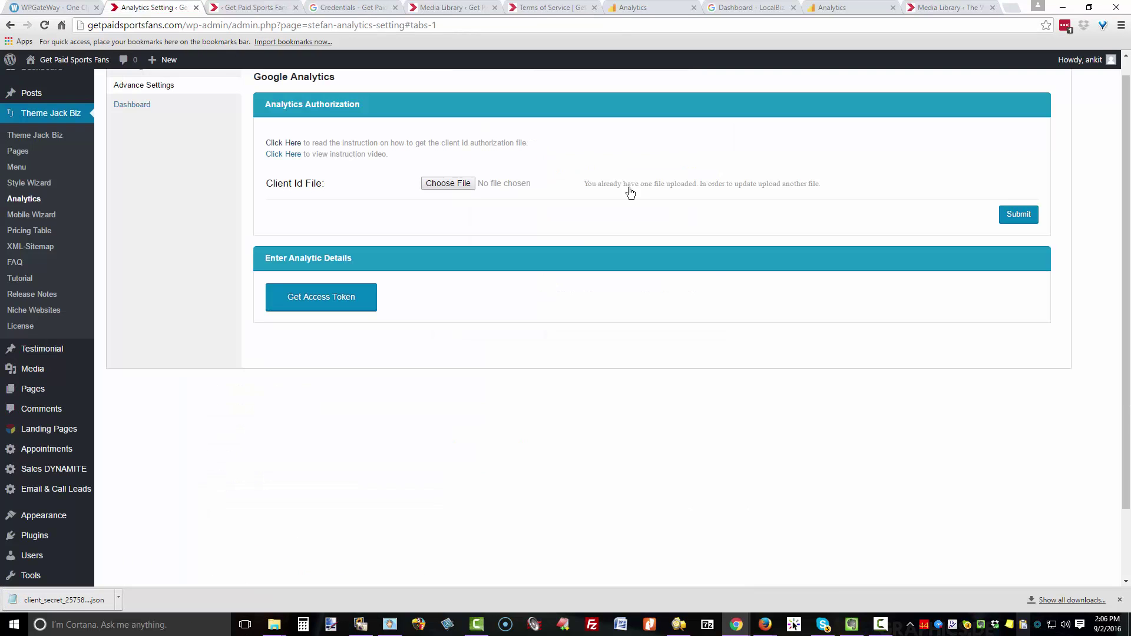
{"action": "left_click", "coordinate": [445, 183]}
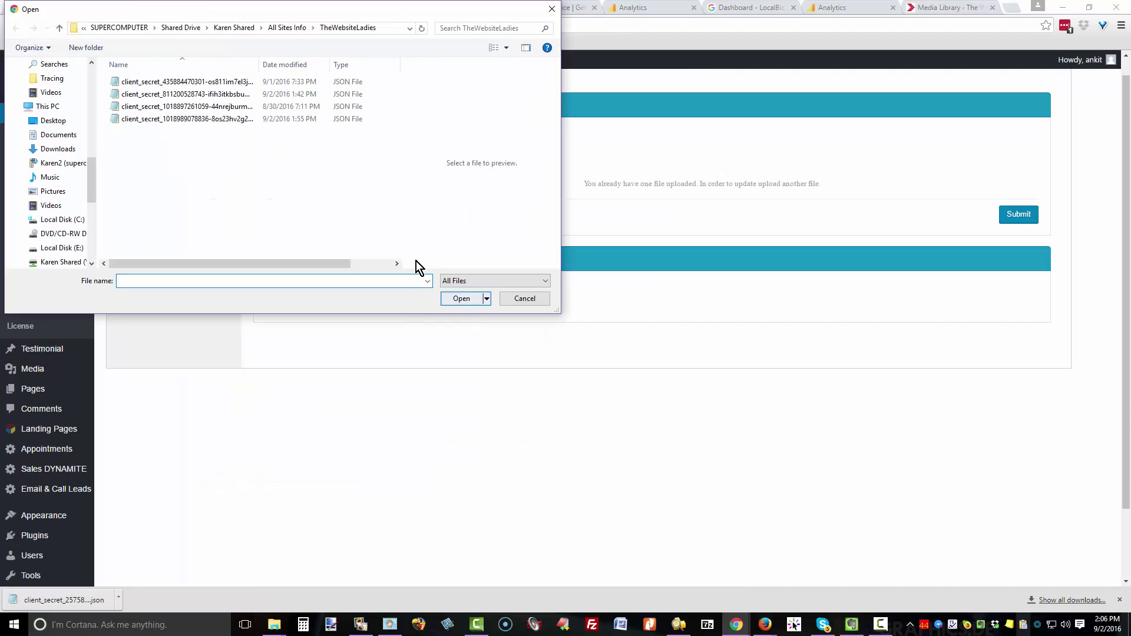
{"action": "left_click", "coordinate": [156, 118]}
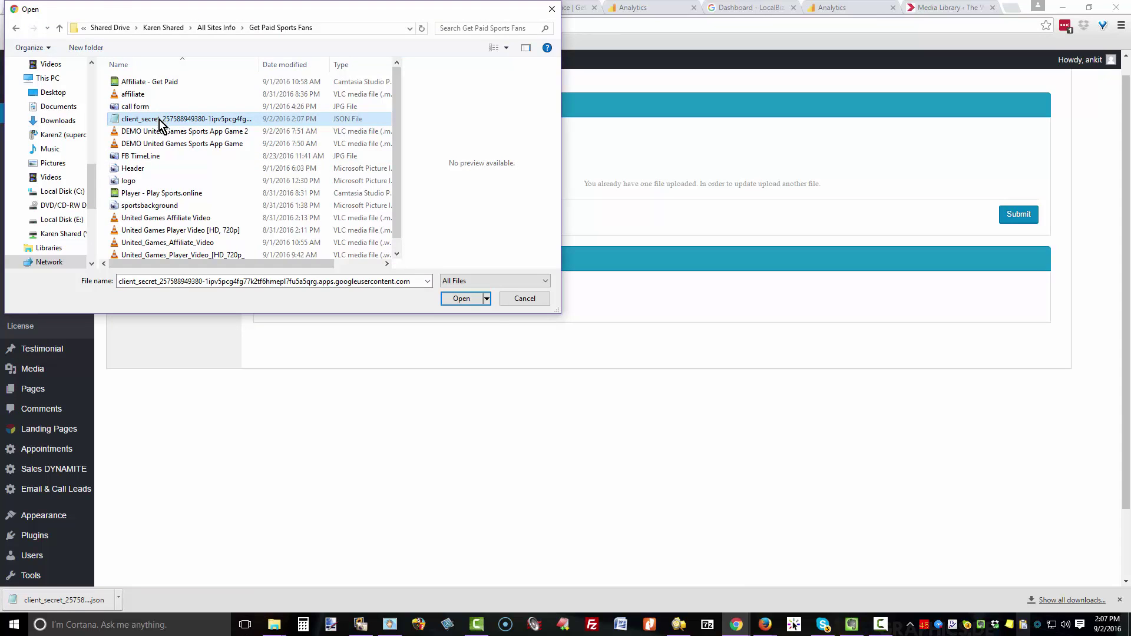
{"action": "double_click", "coordinate": [159, 119]}
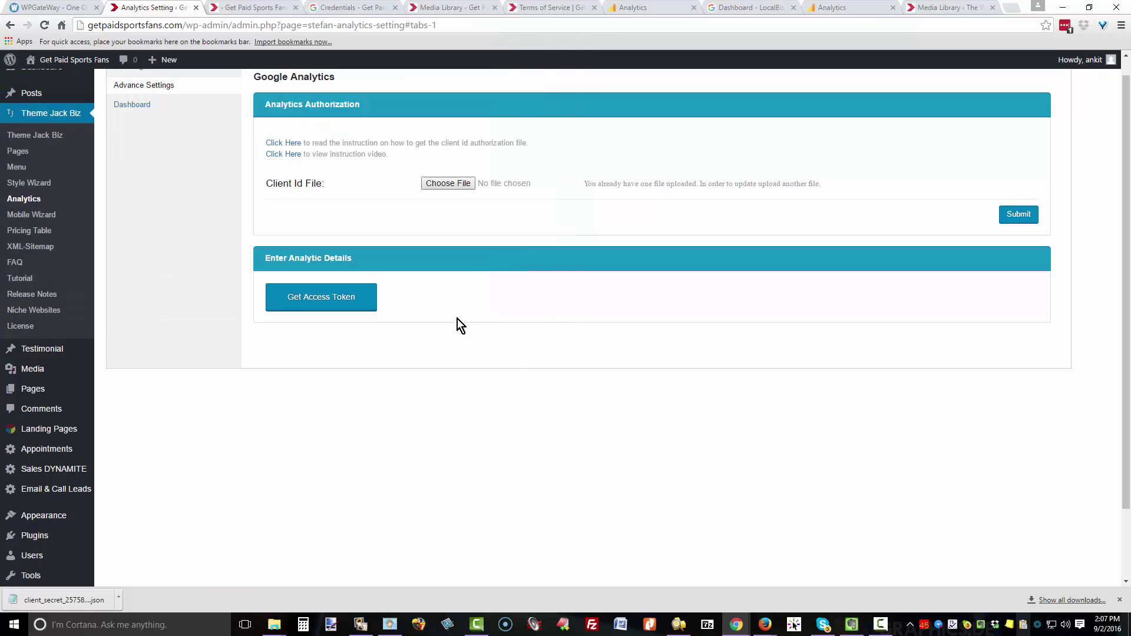
{"action": "left_click", "coordinate": [1018, 214]}
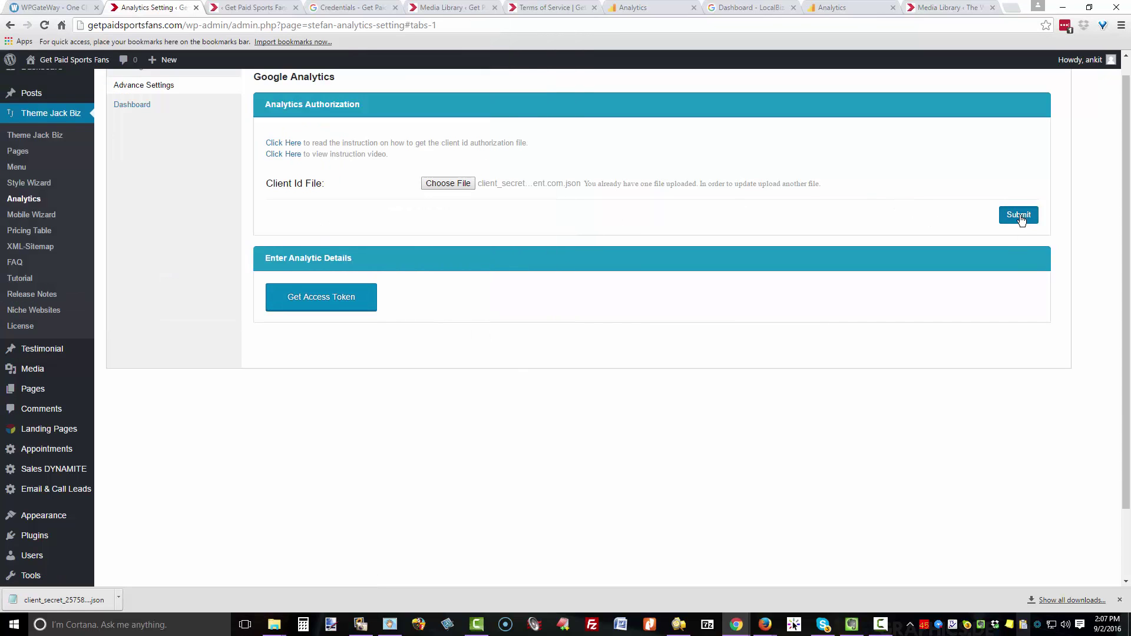
{"action": "left_click", "coordinate": [304, 301]}
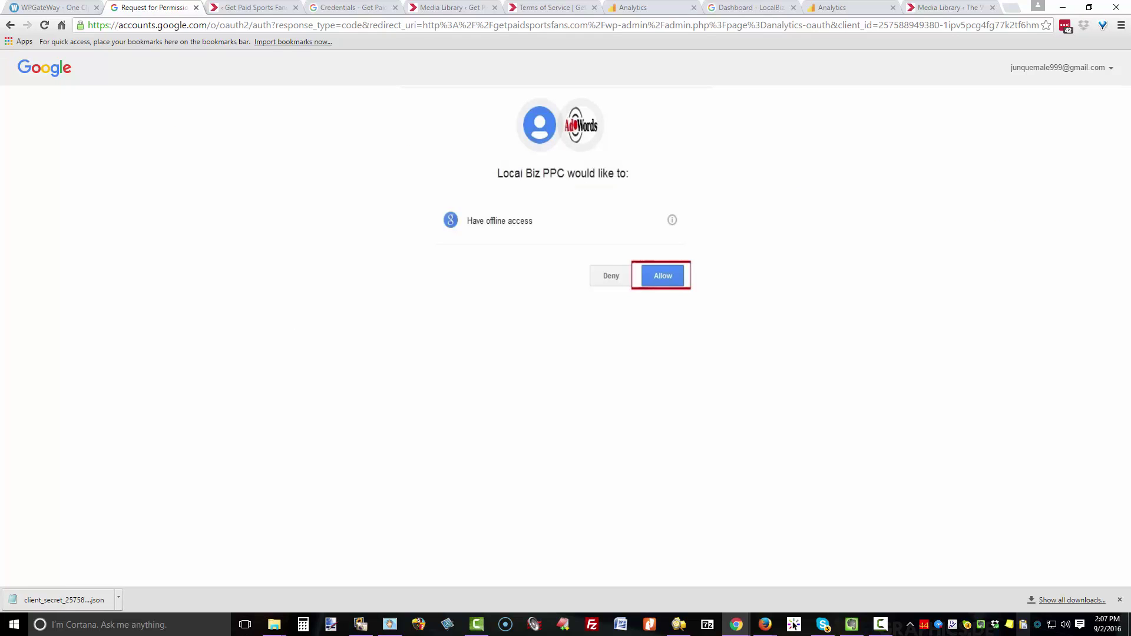
{"action": "key", "text": "Return"}
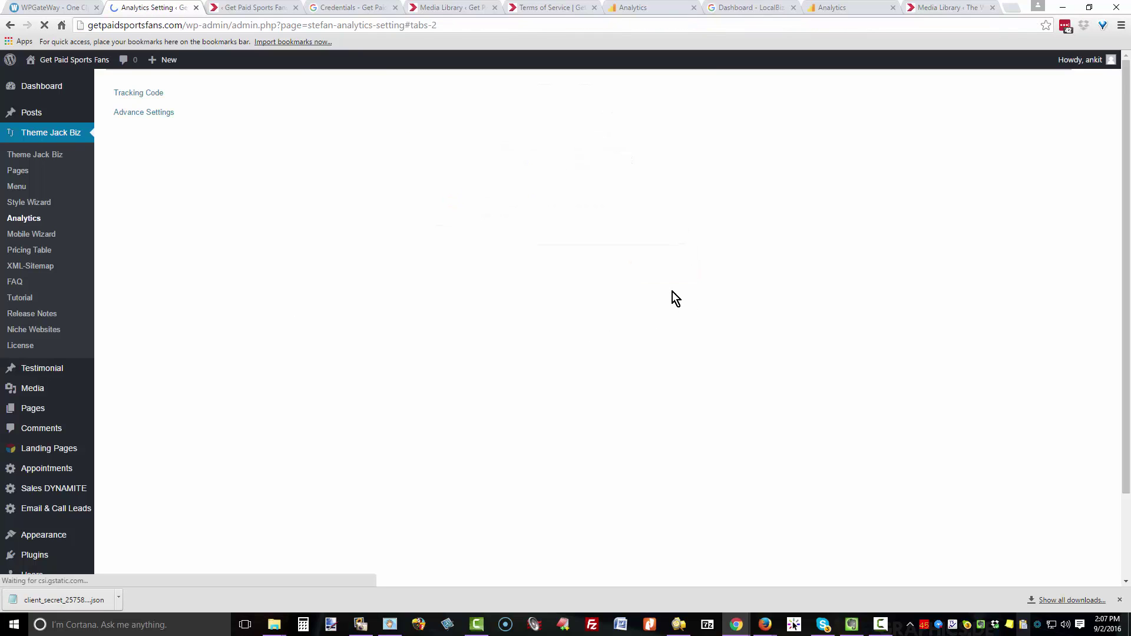
Step: Submit the analytic details with the Get Paid Sports Fans account, its listed website property and the All Web Site Data view
{"action": "left_click", "coordinate": [533, 300]}
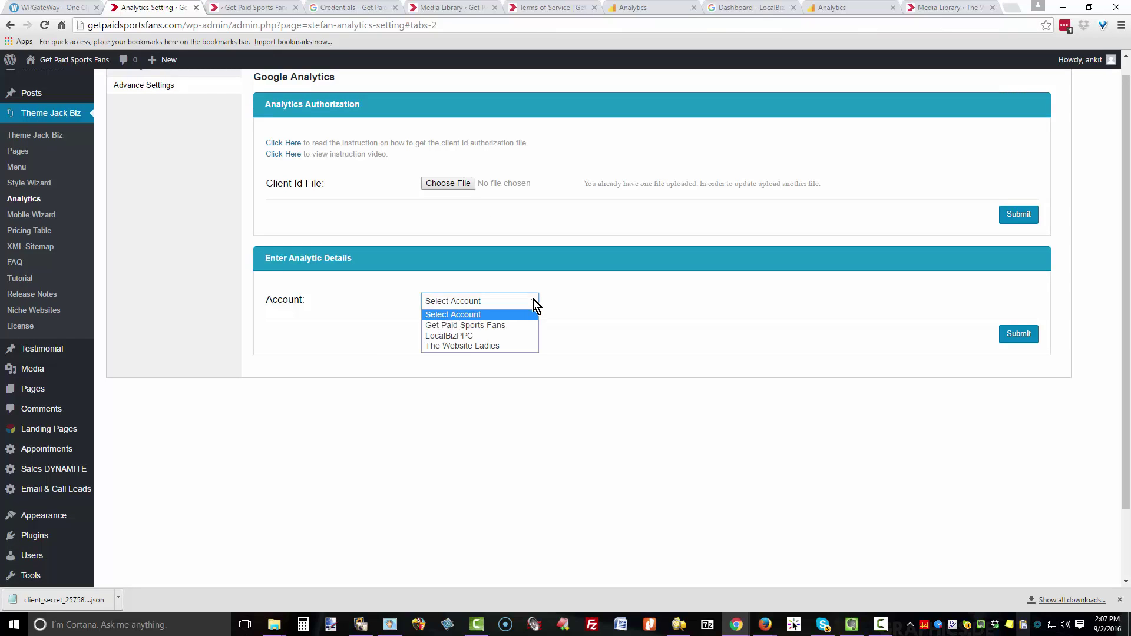
{"action": "left_click", "coordinate": [435, 326]}
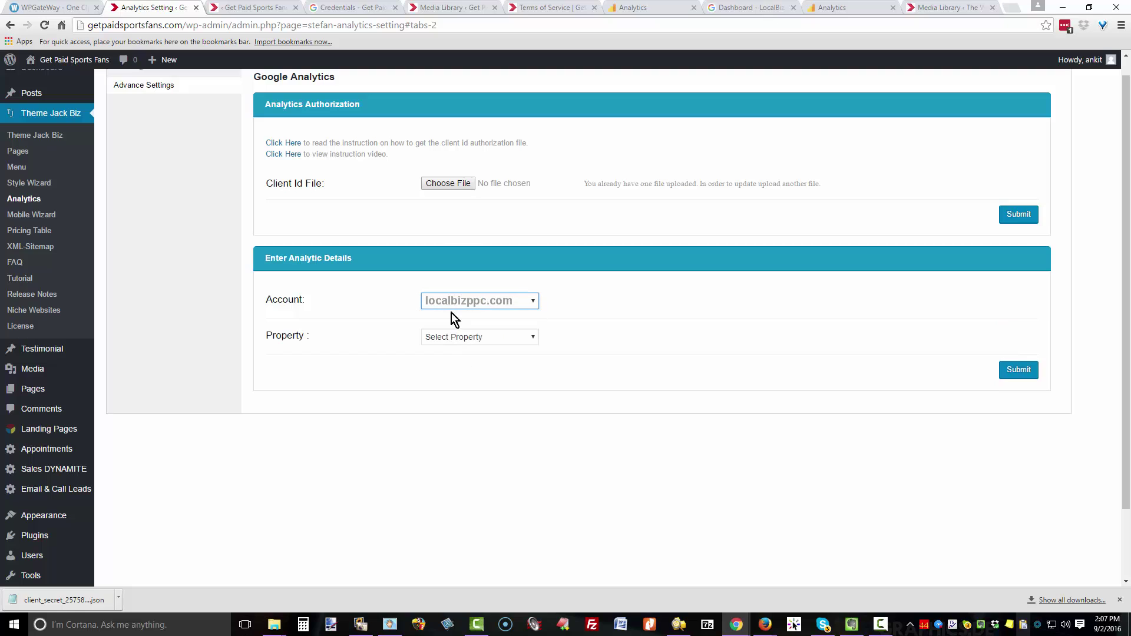
{"action": "left_click", "coordinate": [532, 334]}
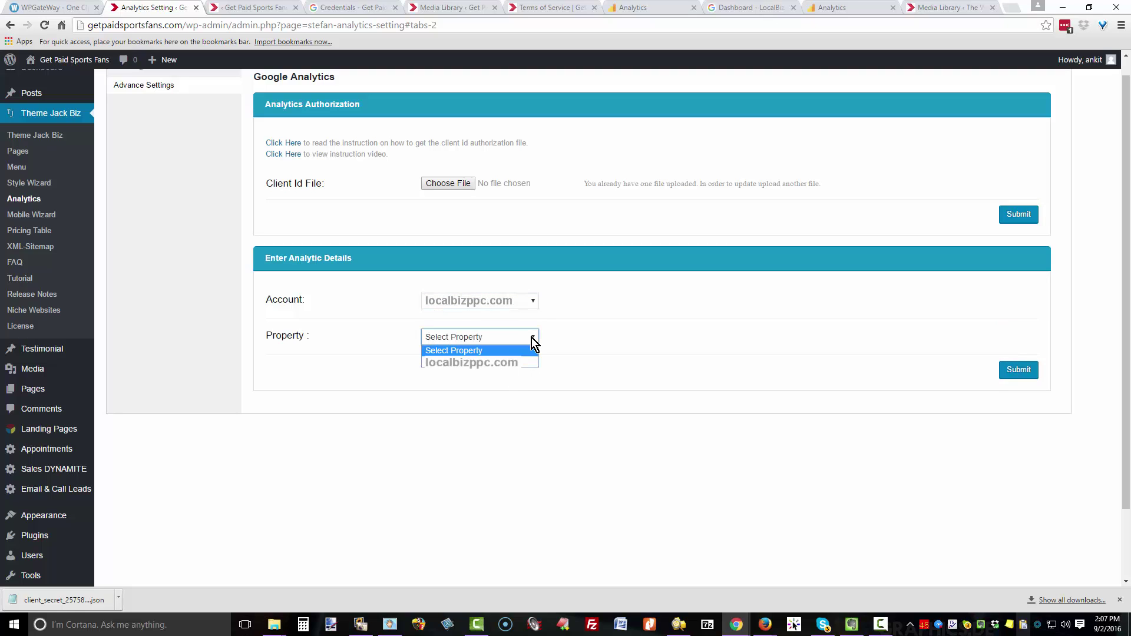
{"action": "left_click", "coordinate": [501, 365]}
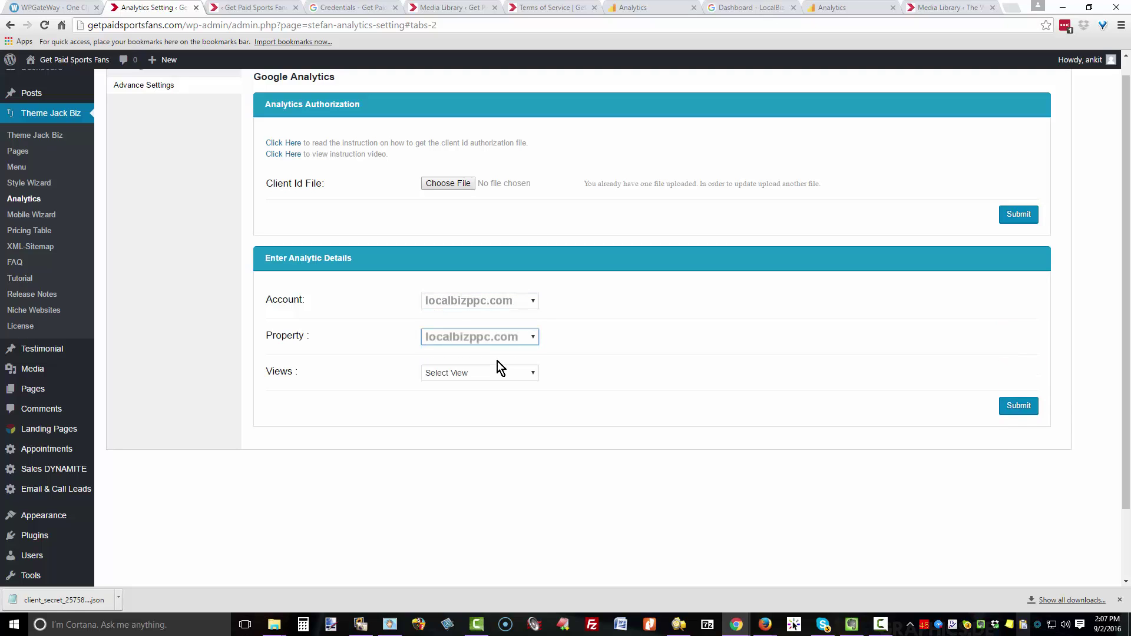
{"action": "left_click", "coordinate": [535, 373]}
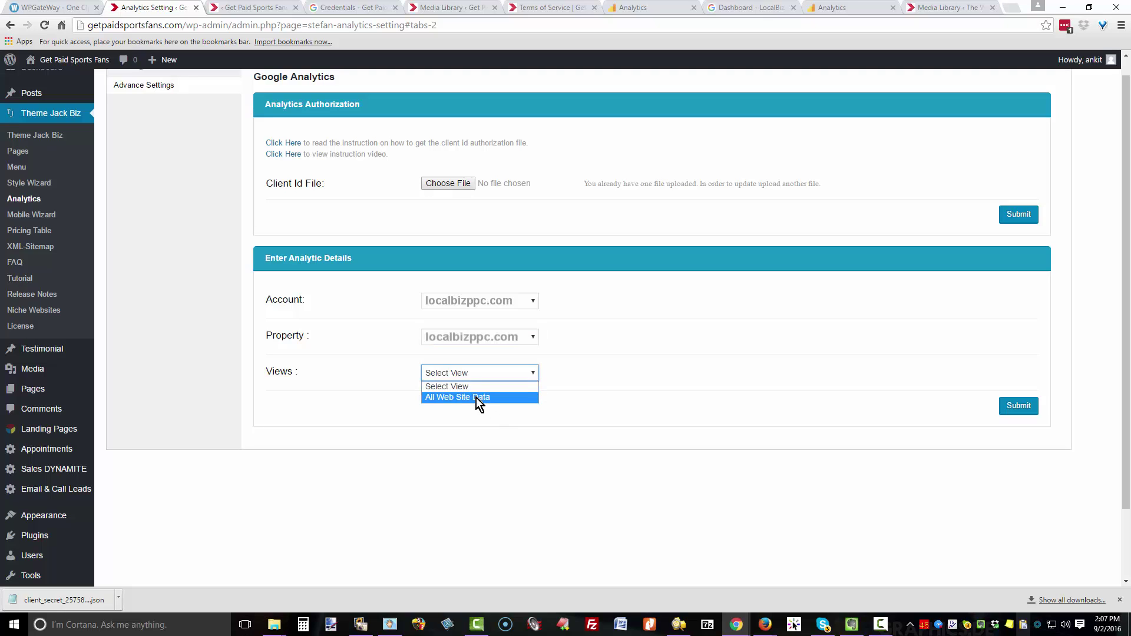
{"action": "left_click", "coordinate": [476, 397]}
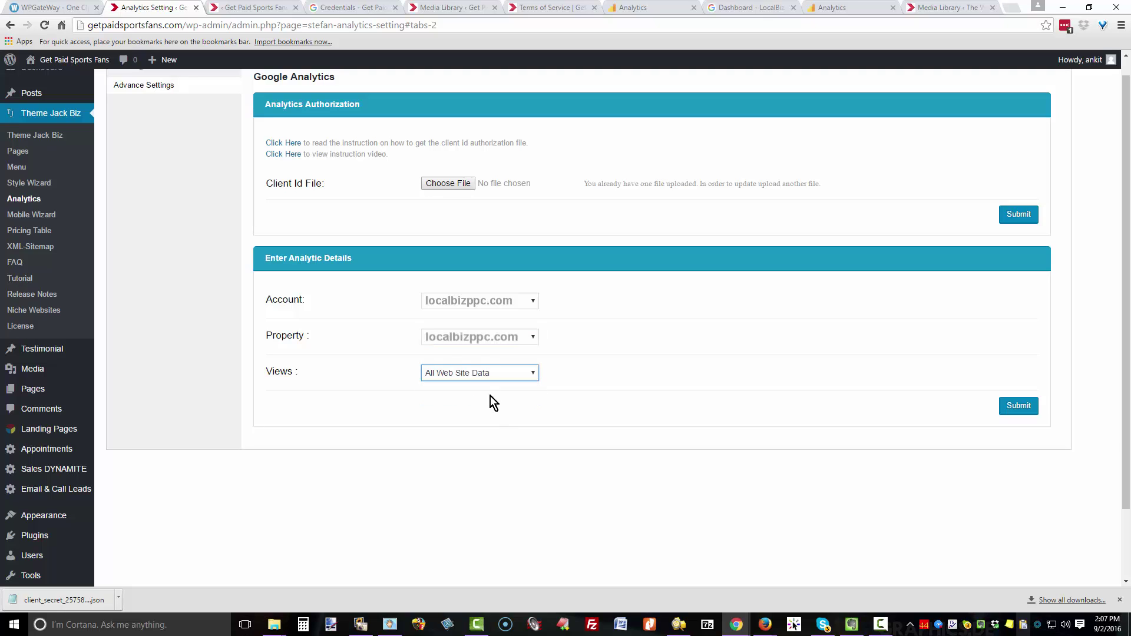
{"action": "left_click", "coordinate": [1026, 406]}
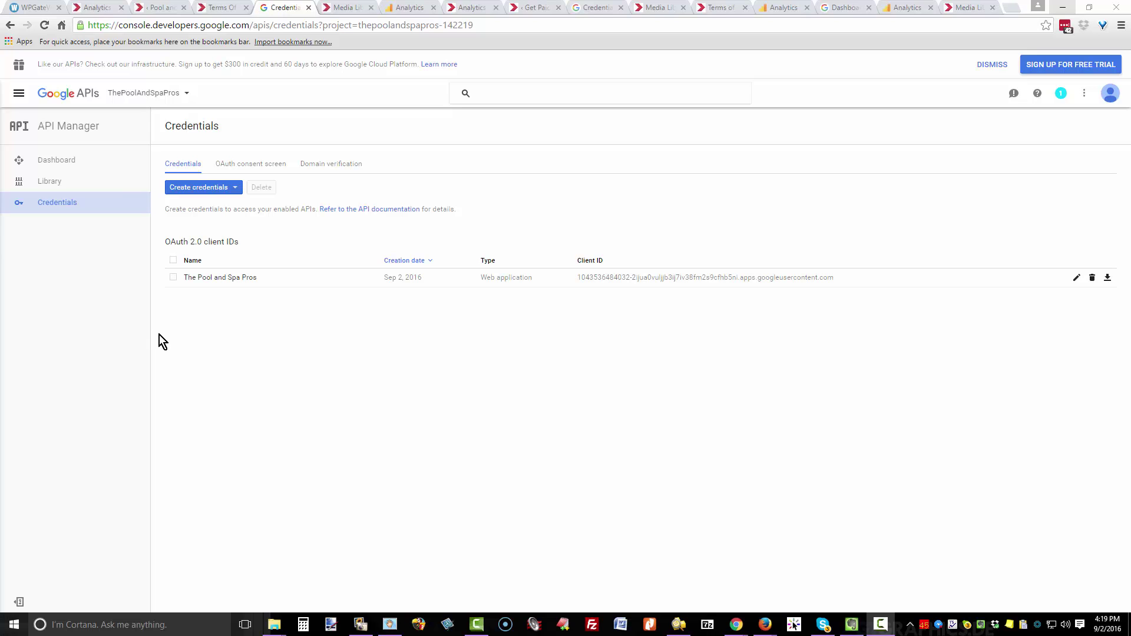
Step: Create a new Google API project named sportsplayonline and open it
{"action": "left_click", "coordinate": [187, 94]}
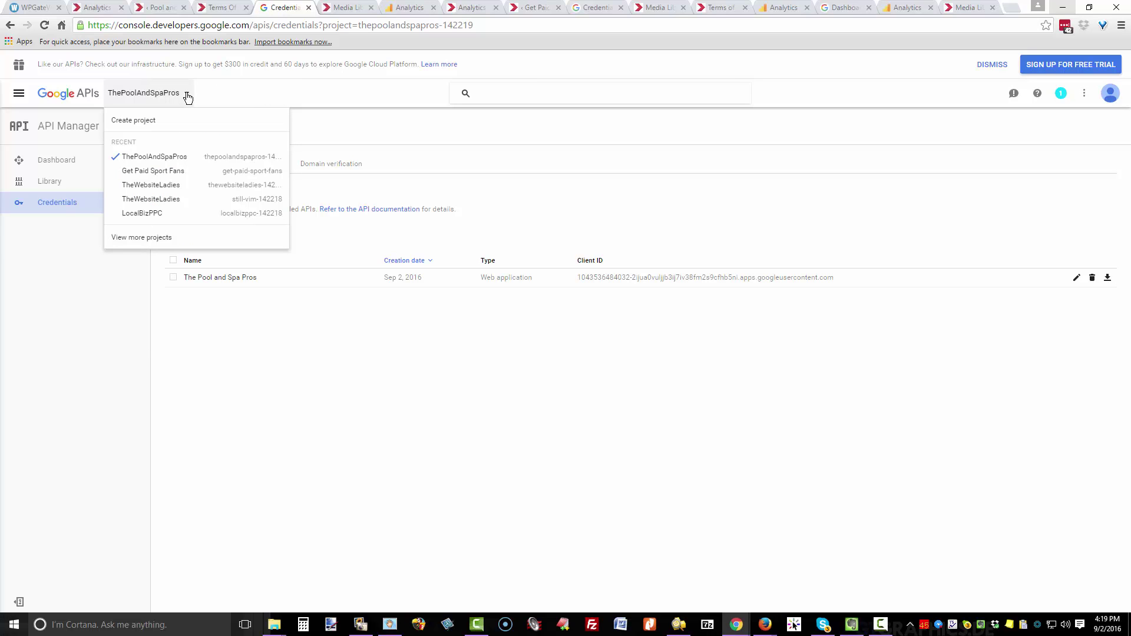
{"action": "left_click", "coordinate": [129, 122]}
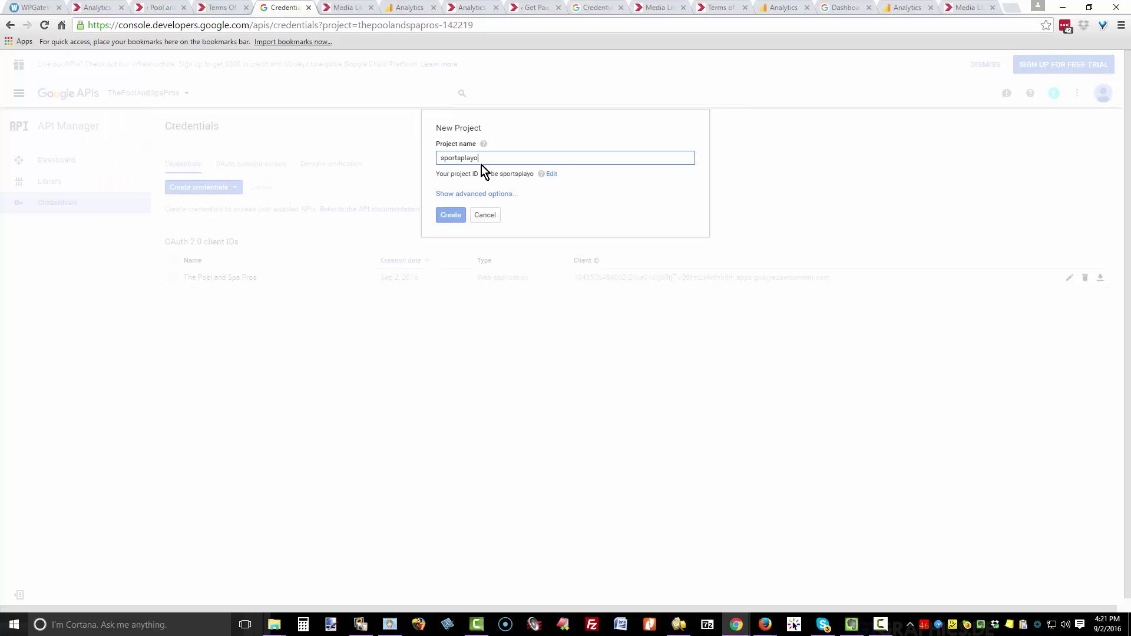
{"action": "type", "text": "ine"}
{"action": "left_click", "coordinate": [451, 215]}
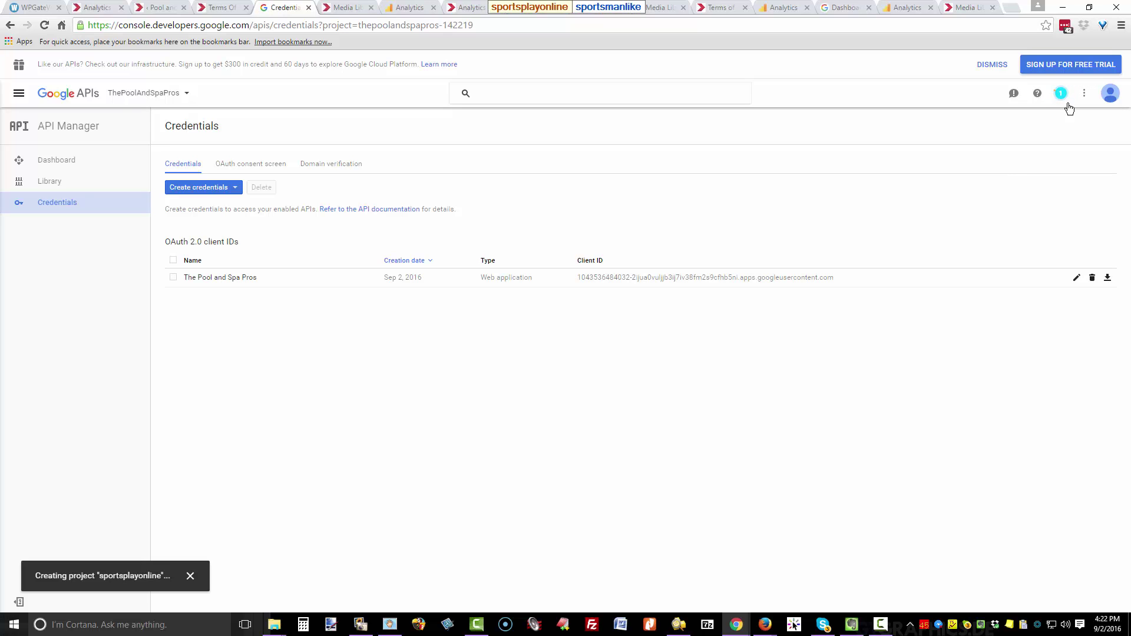
{"action": "left_click", "coordinate": [207, 93]}
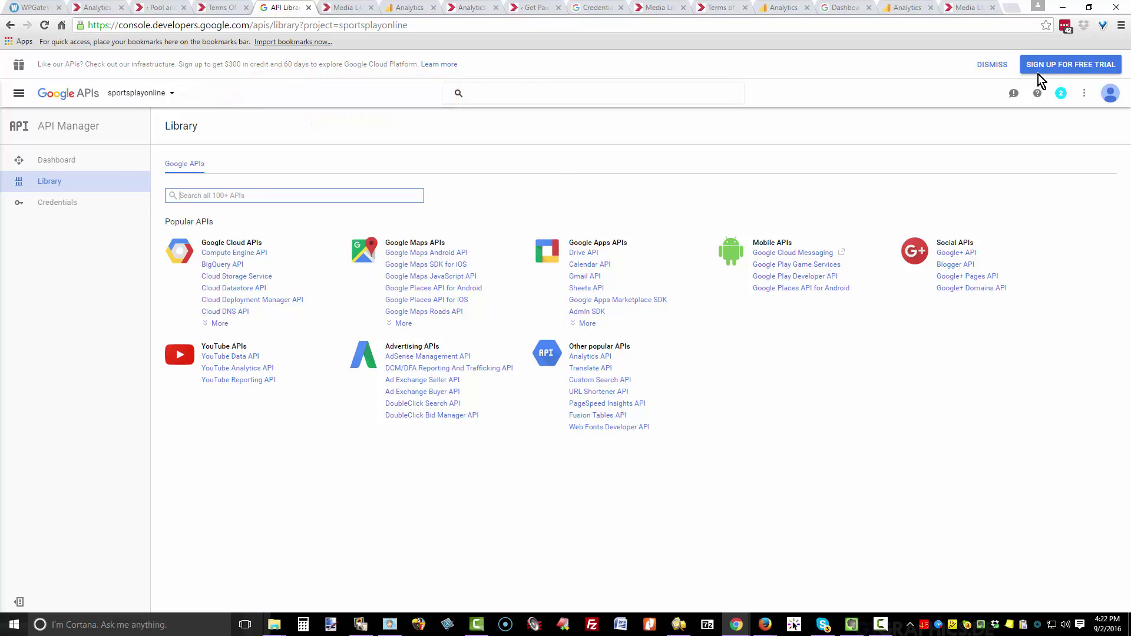
Step: View the Analytics dashboard in the Pool and Spa Pros WordPress admin
{"action": "key", "text": "ctrl+2"}
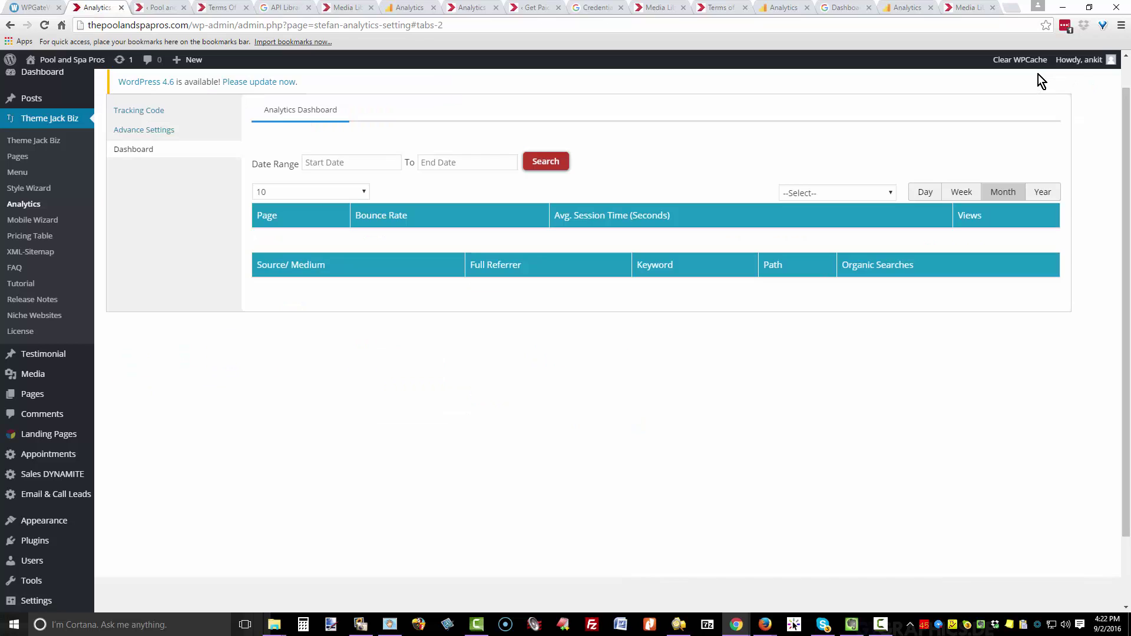